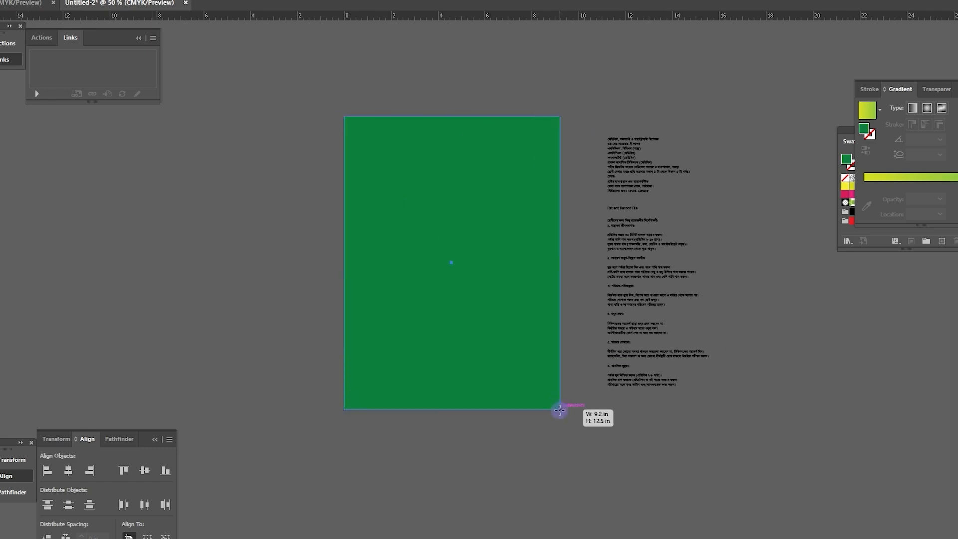
Step: Send the green page-sized rectangle behind the other artwork and fill it with a light green gradient
key("ctrl+shift+[")
left_click(852, 203)
double_click(864, 199)
left_click(834, 235)
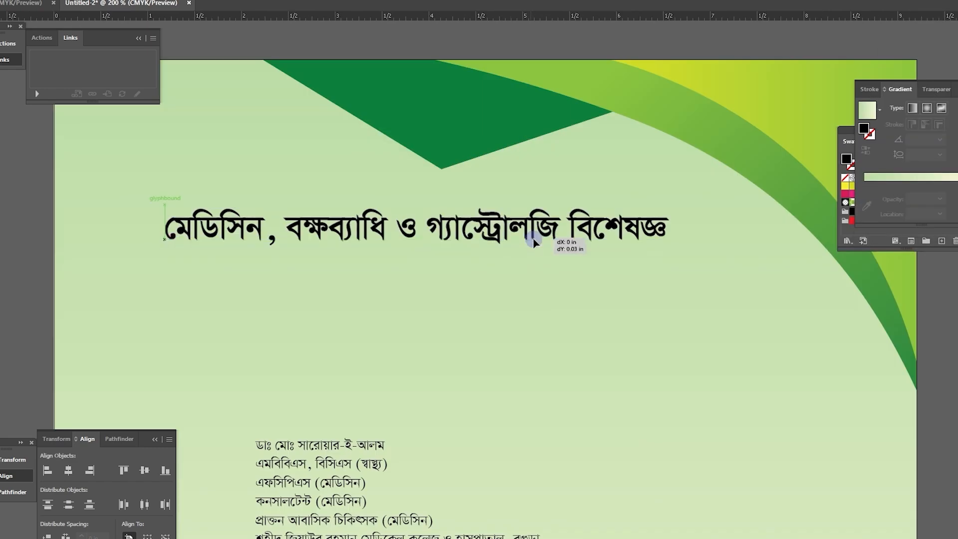
Step: Draw a horizontal band across the specialty heading and set the doctor's name line to Bold
left_click_drag(170, 215, 767, 263)
left_click(872, 87)
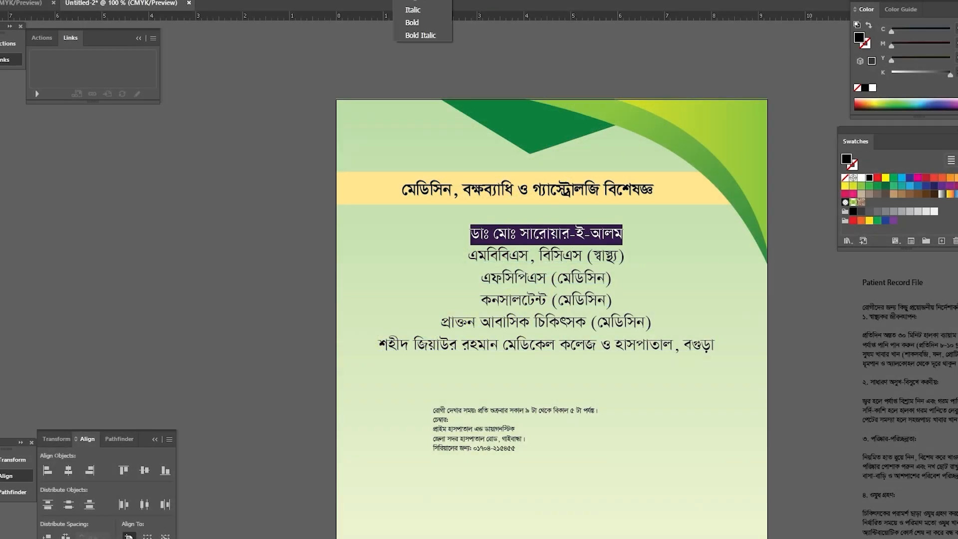
left_click(415, 22)
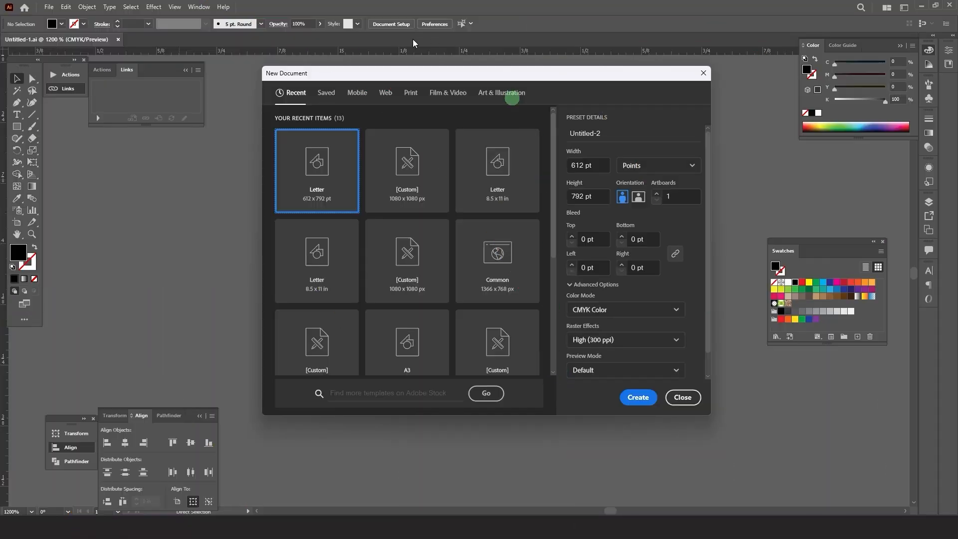
Step: Create a new 612 x 792 pt document from the Print category's Letter preset
left_click(408, 98)
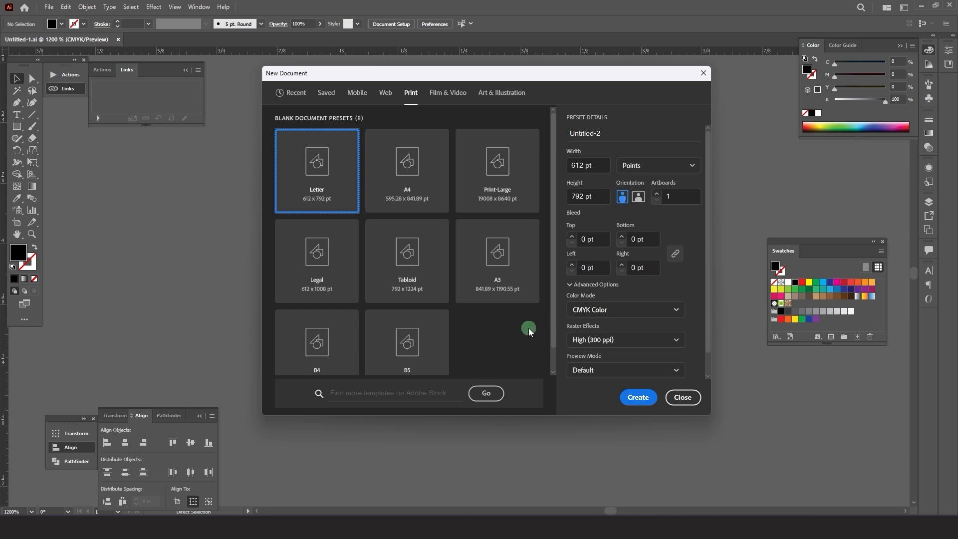
left_click(407, 182)
left_click(317, 184)
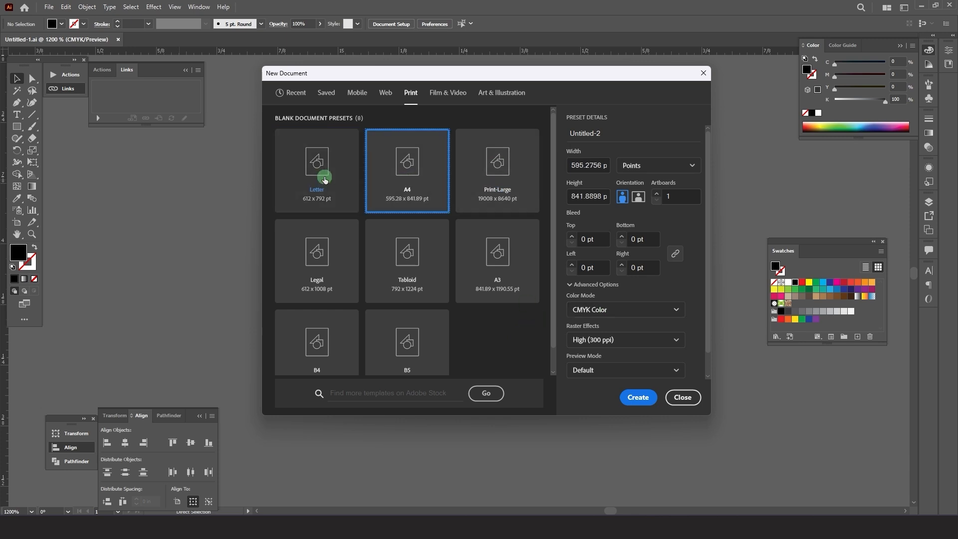
left_click(644, 398)
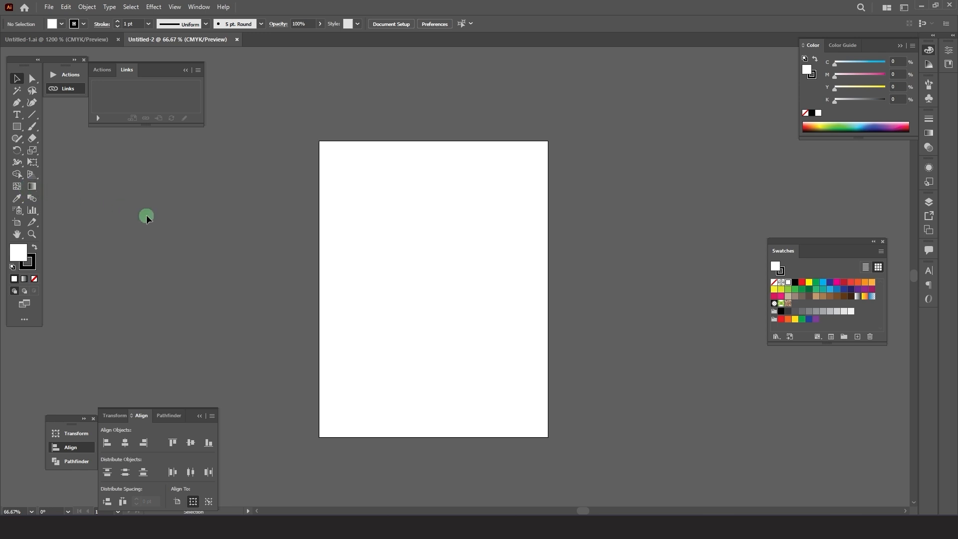
Step: Resize the artboard to 12.5 in high and 9.2 in wide
left_click(19, 227)
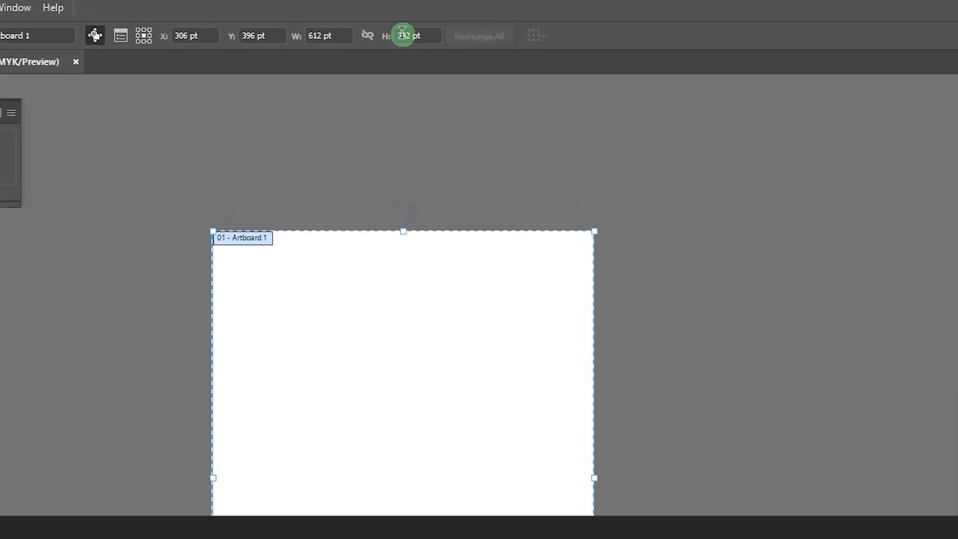
left_click(367, 43)
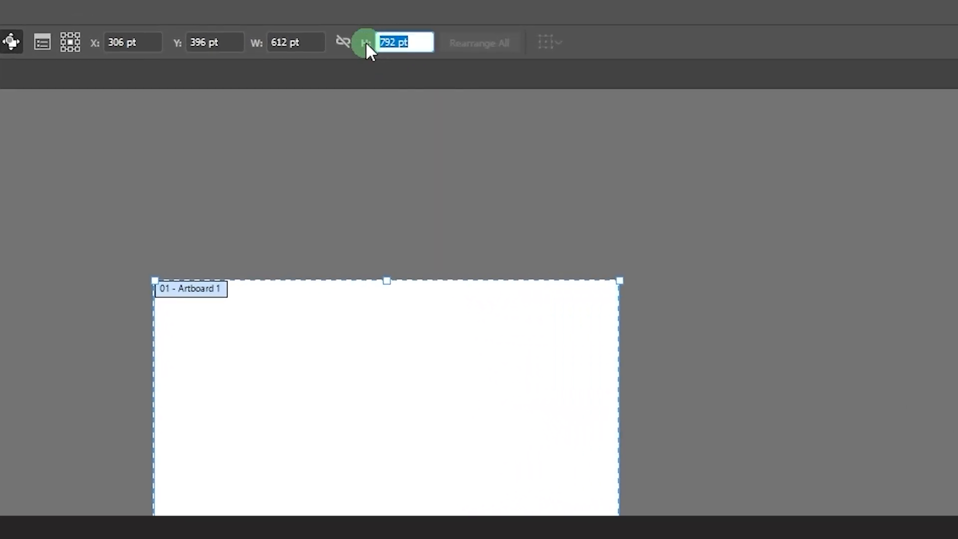
type("12.5 in")
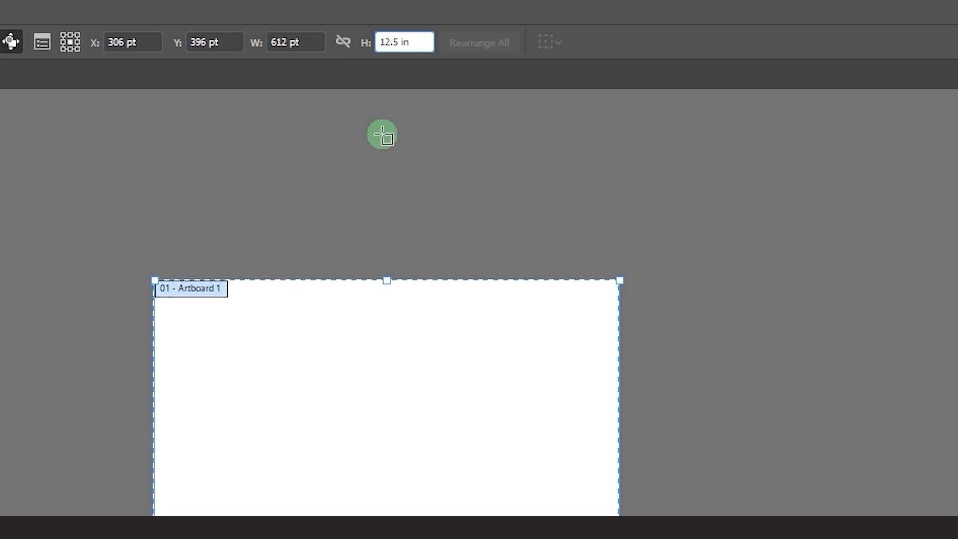
key("Return")
left_click(256, 43)
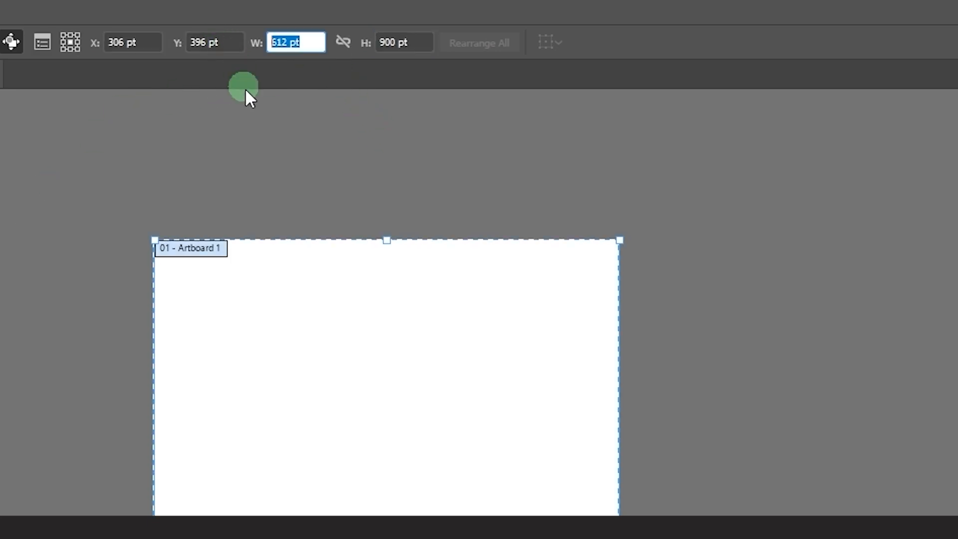
type("9.")
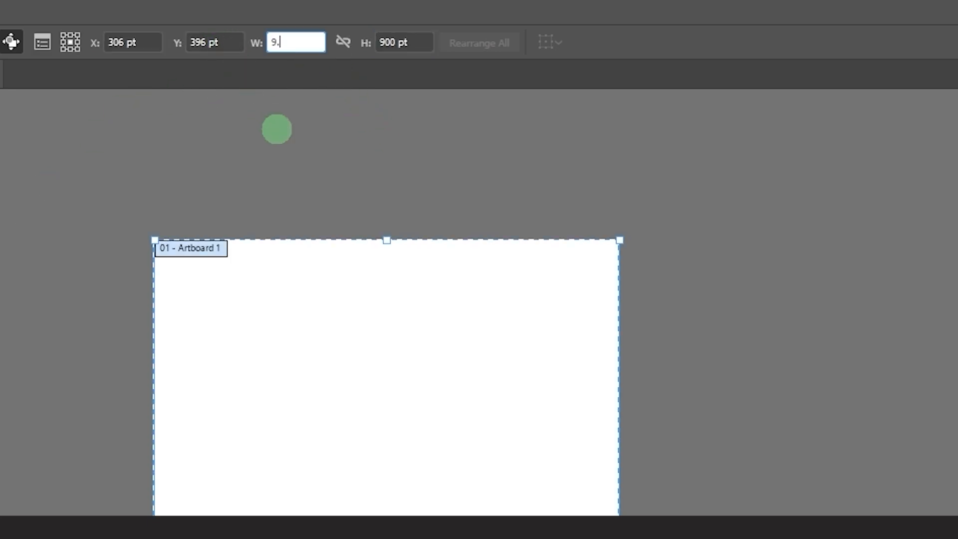
type("2")
key("Return")
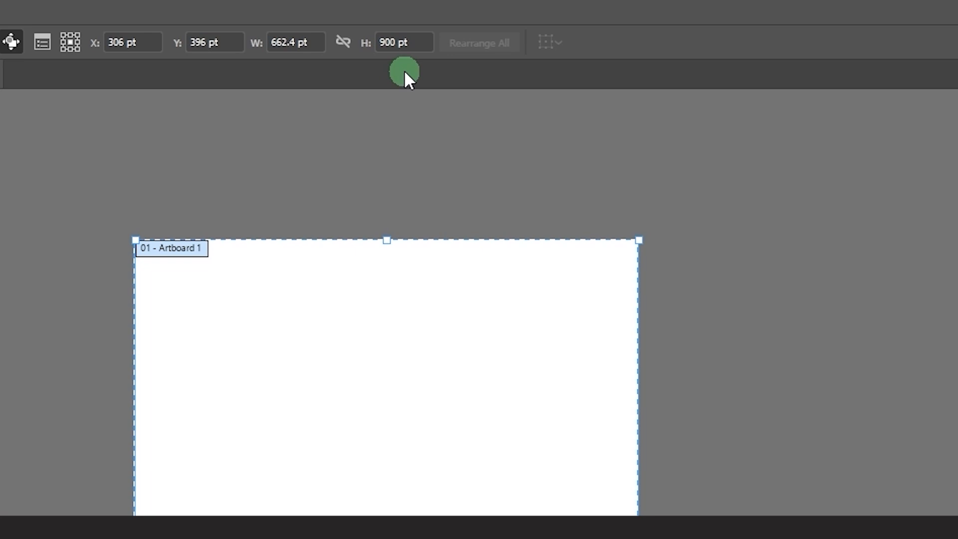
Step: Show the rulers and change their units to inches
key("ctrl+r")
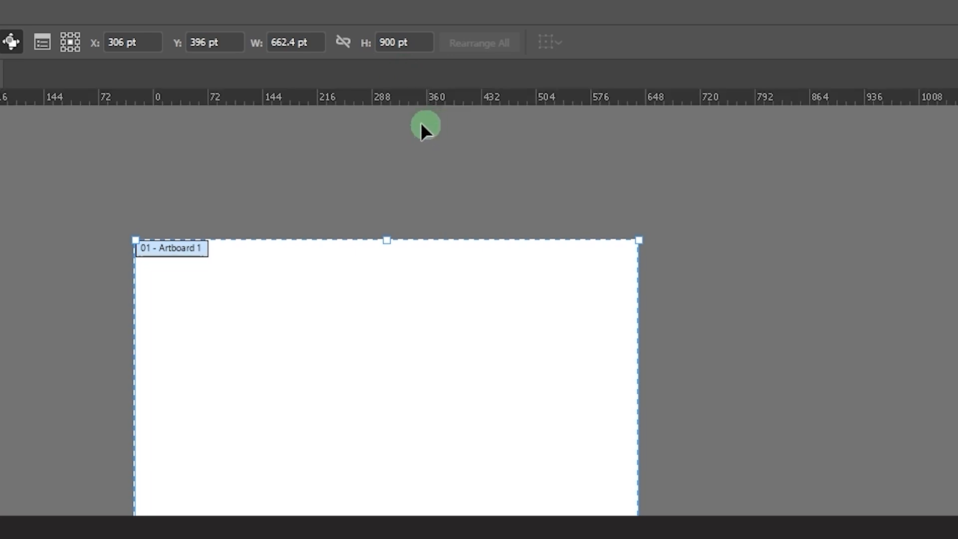
right_click(353, 99)
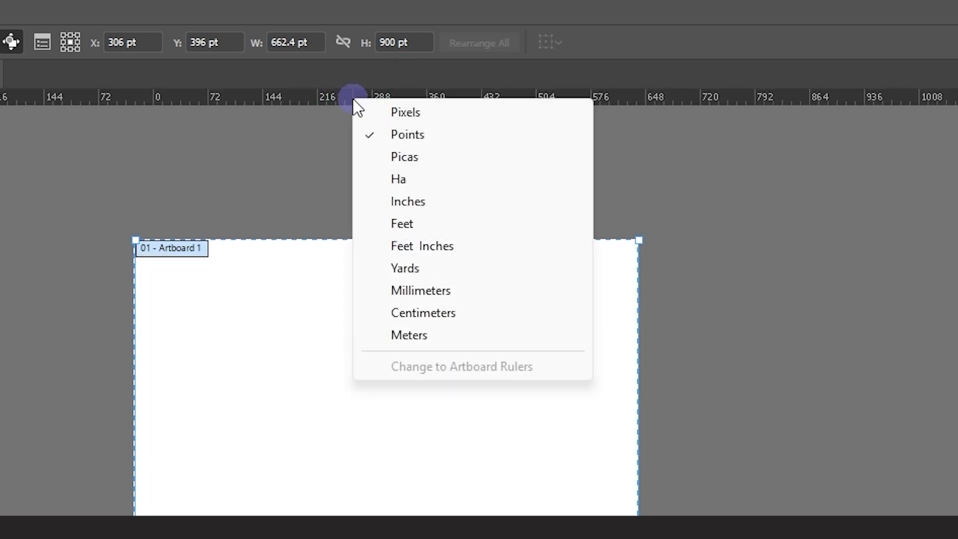
left_click(411, 202)
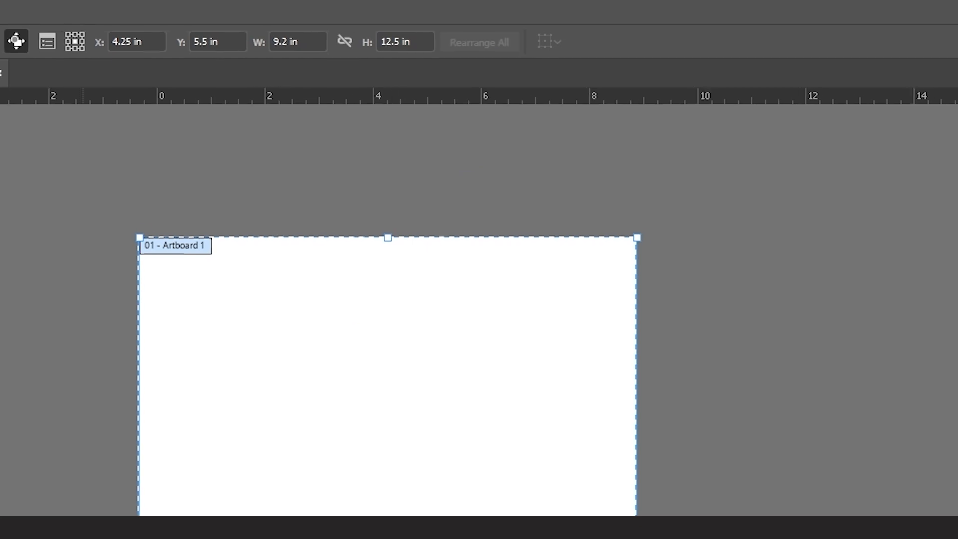
key("v")
Step: Examine the text beside the artboard: the doctor's details, the Patient Record File title and the numbered patient instructions
scroll(518, 391, "down", 1)
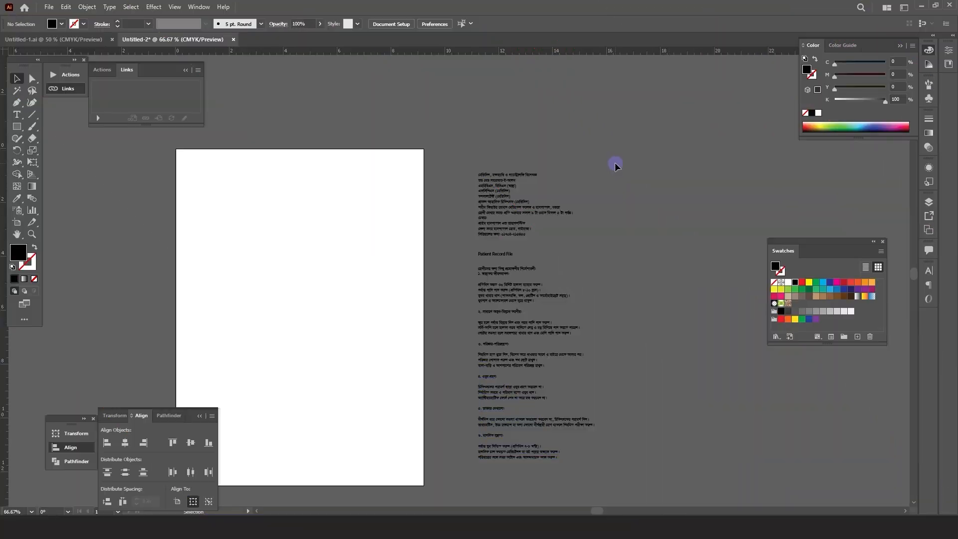
scroll(509, 175, "up", 1)
scroll(574, 180, "up", 2)
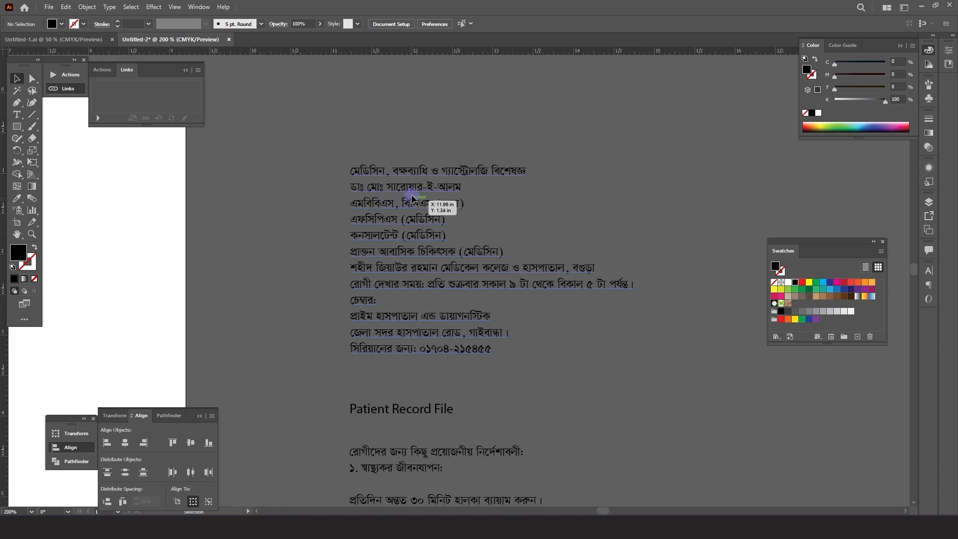
scroll(442, 214, "down", 1)
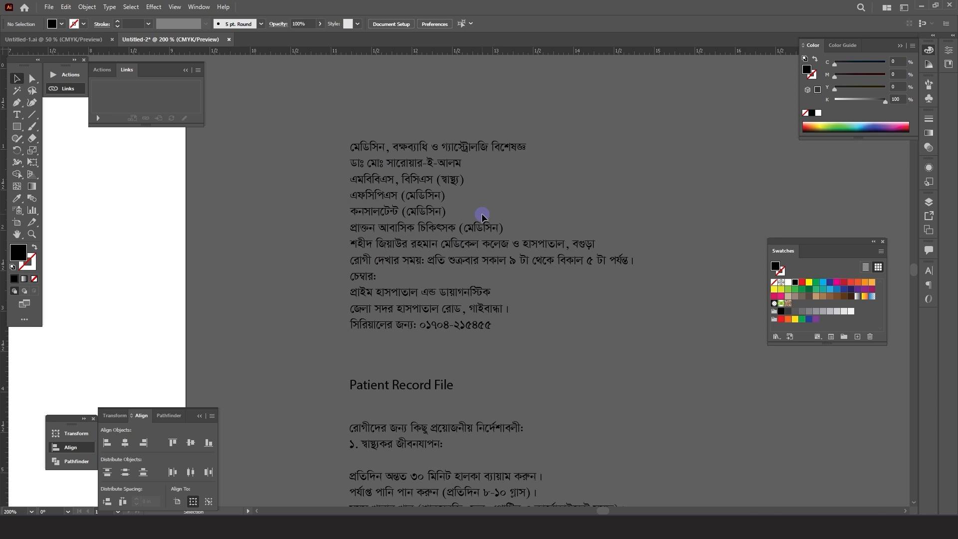
scroll(481, 212, "down", 1)
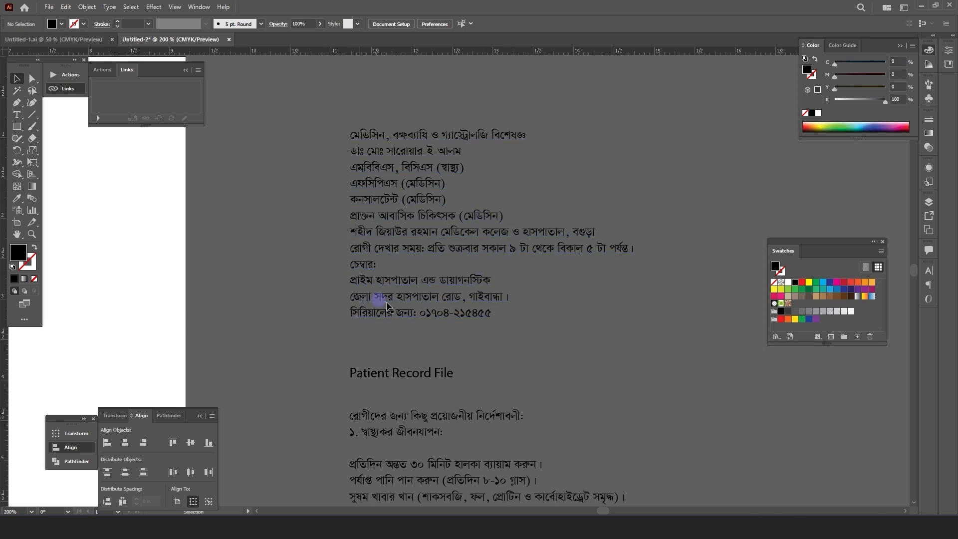
scroll(464, 329, "down", 7)
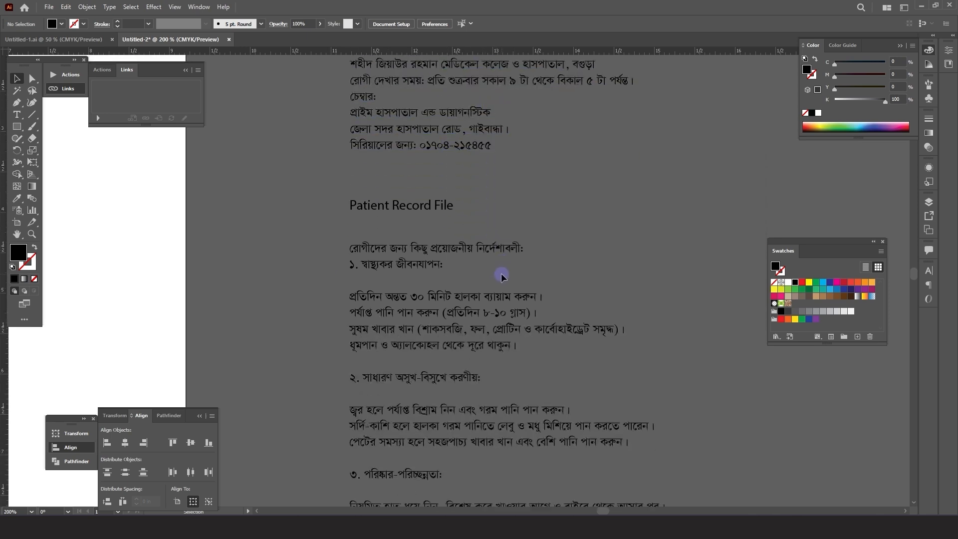
scroll(533, 213, "down", 1)
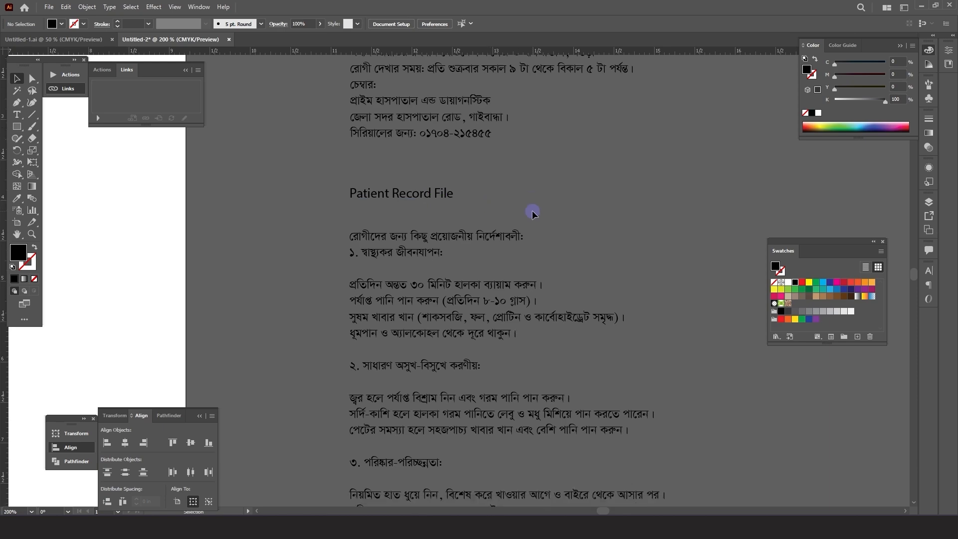
scroll(532, 211, "down", 4)
scroll(604, 184, "down", 1)
scroll(603, 177, "down", 5)
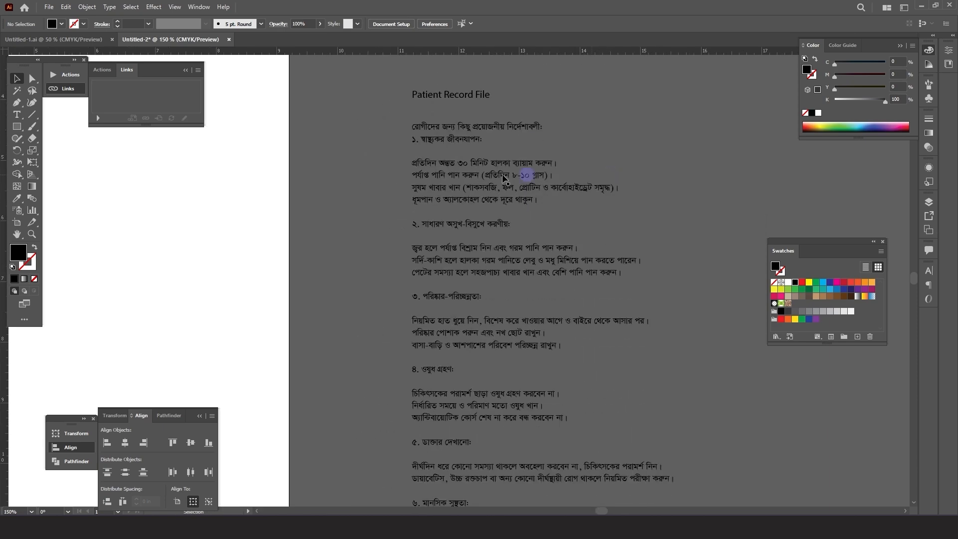
scroll(527, 150, "down", 5)
scroll(637, 355, "down", 2)
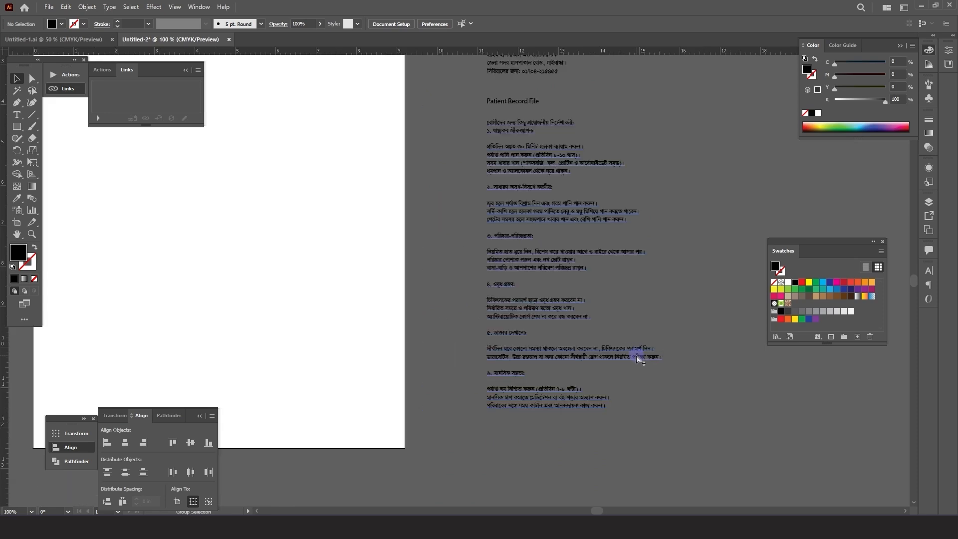
scroll(635, 310, "up", 2)
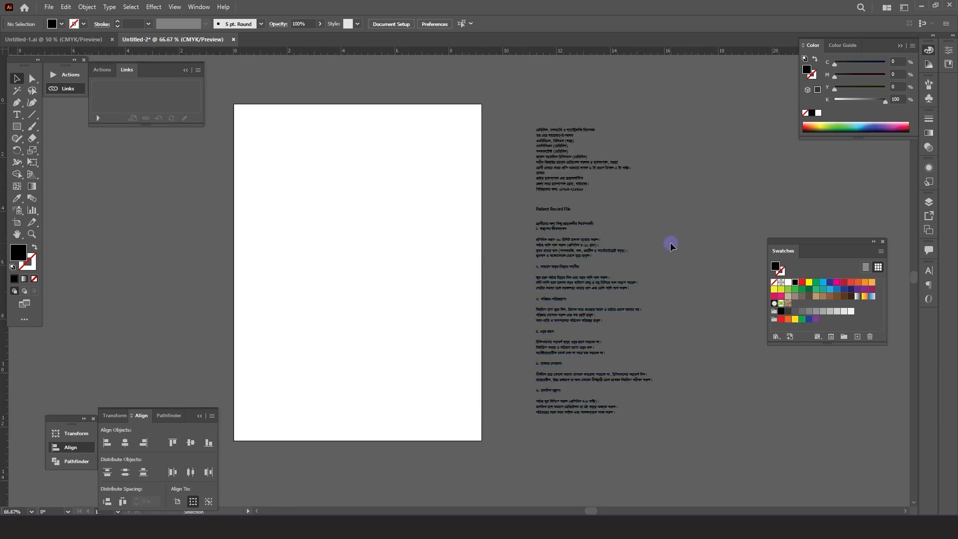
scroll(464, 129, "up", 1)
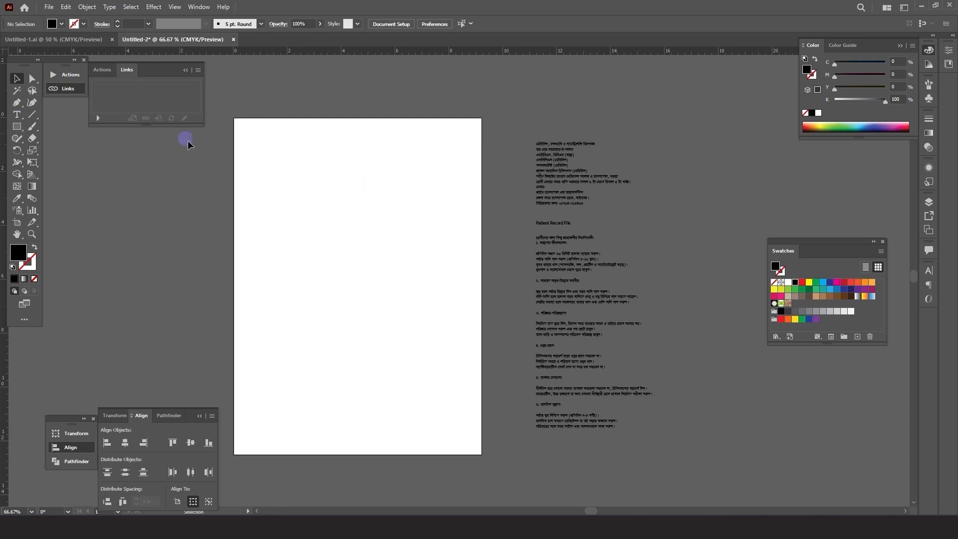
Step: Draw a closed, curved black shape about 5 x 3.6 in over the artboard's upper-right corner with the Pen tool
left_click(18, 103)
scroll(418, 120, "up", 1)
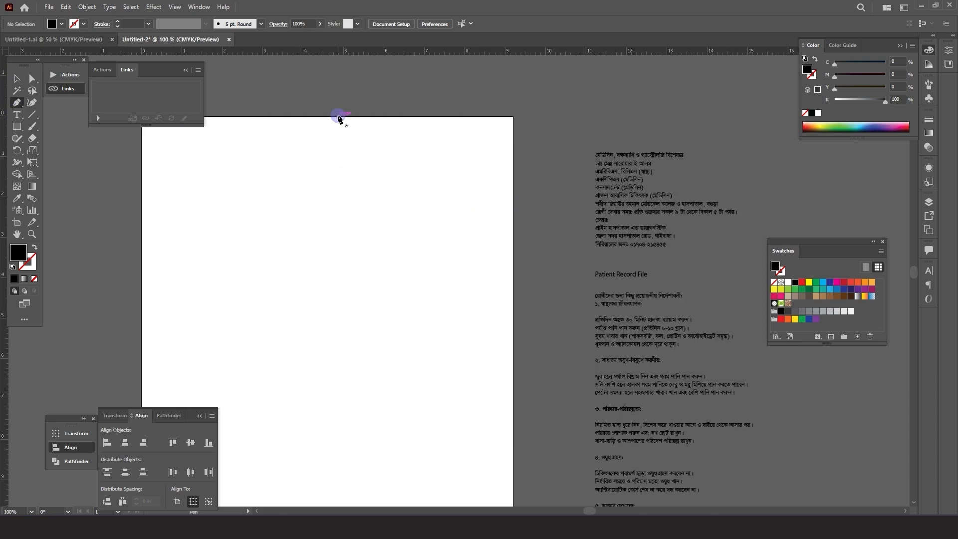
left_click(324, 110)
left_click_drag(439, 150, 489, 183)
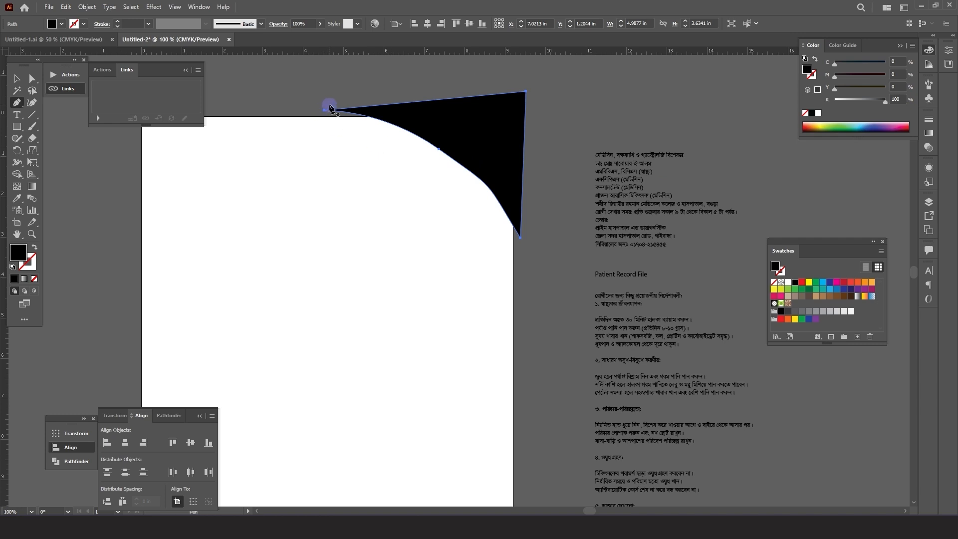
Step: Draw a second curved shape overlapping the first one, running from the artboard's upper edge down past its right edge
left_click_drag(325, 107, 510, 262)
left_click(517, 264)
left_click(517, 120)
left_click(397, 87)
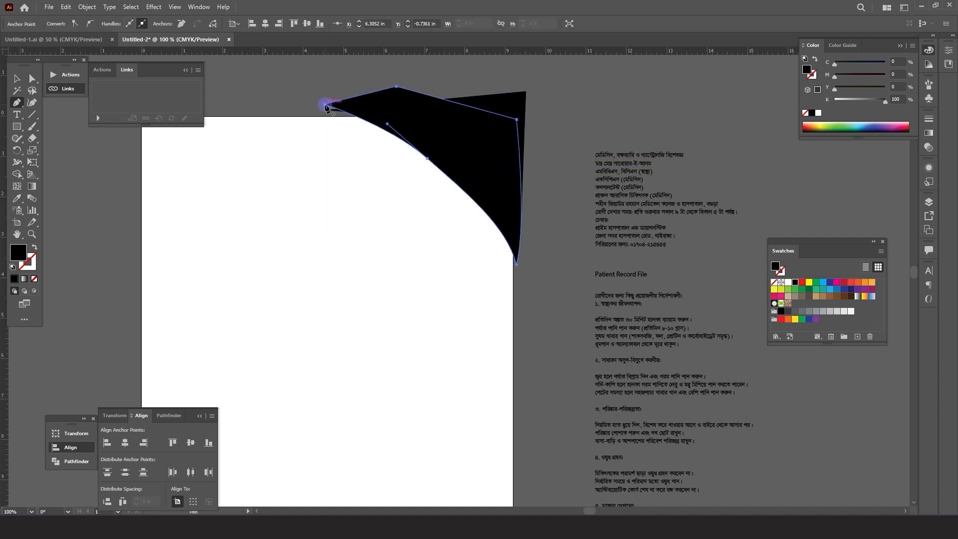
left_click(324, 104)
Step: Draw a downward-pointing triangle across the artboard's upper edge, overlapping the start of the curved shapes
left_click(242, 108)
left_click(314, 174)
left_click(405, 106)
left_click(243, 109)
left_click(17, 79)
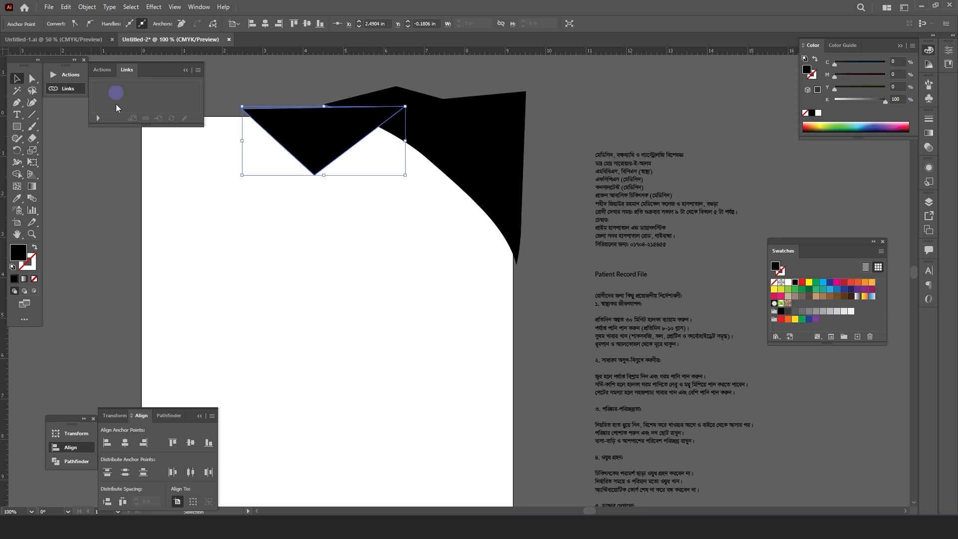
Step: Draw a rectangle 9.2 in wide and about 4.56 in high, aligned with the artboard's upper and side edges
scroll(529, 171, "down", 1)
left_click_drag(310, 94, 524, 242)
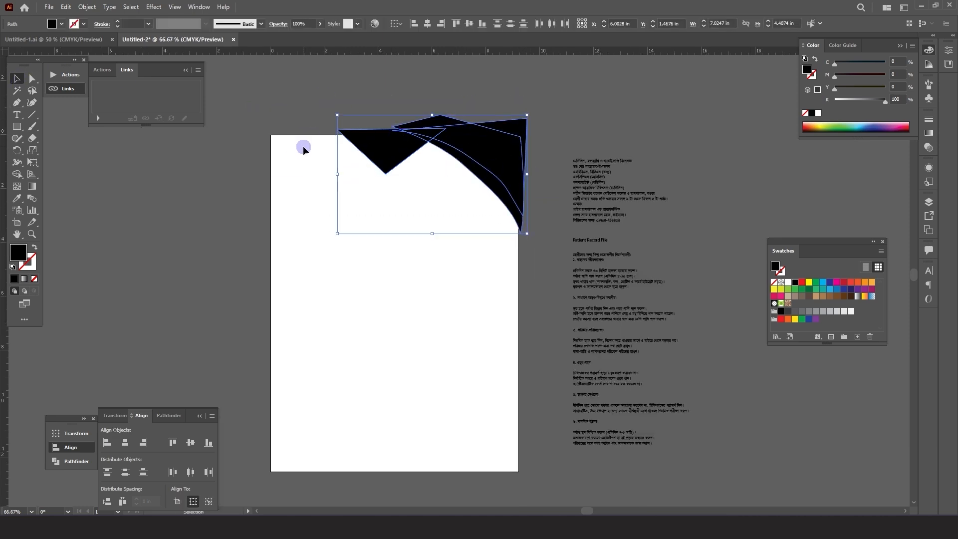
scroll(438, 128, "up", 1)
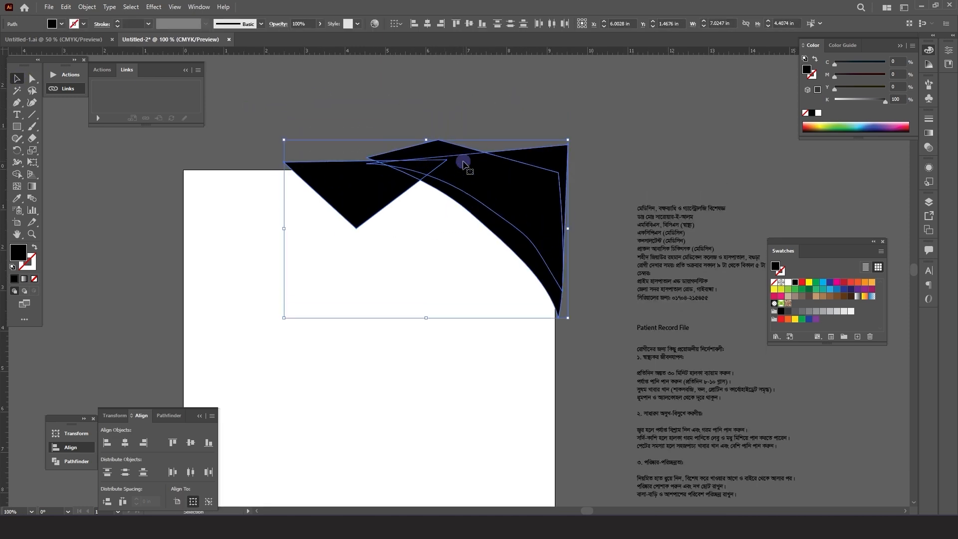
key("m")
left_click_drag(184, 182, 555, 366)
key("v")
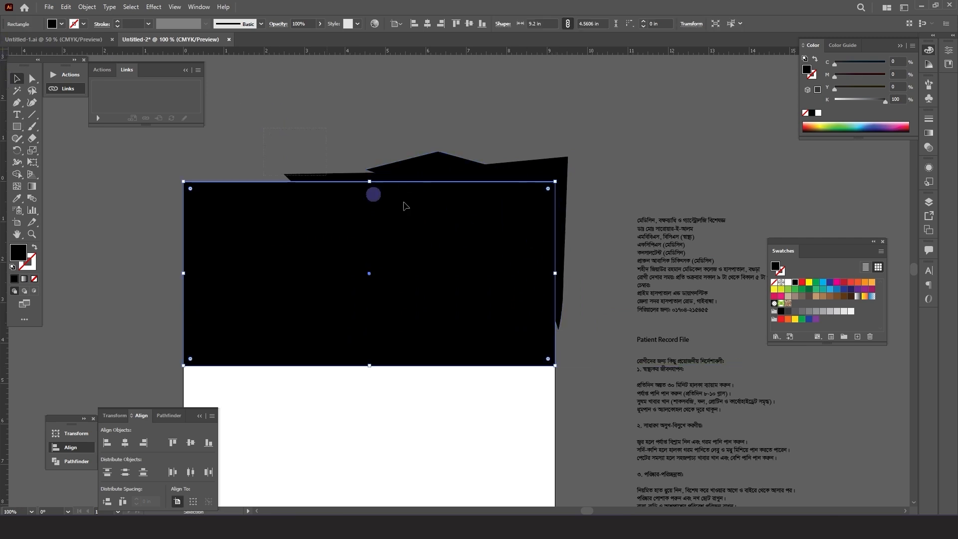
Step: Cut away every part of the overlapping corner shapes that lies above or beside the artboard with the Shape Builder tool
left_click_drag(264, 128, 579, 301)
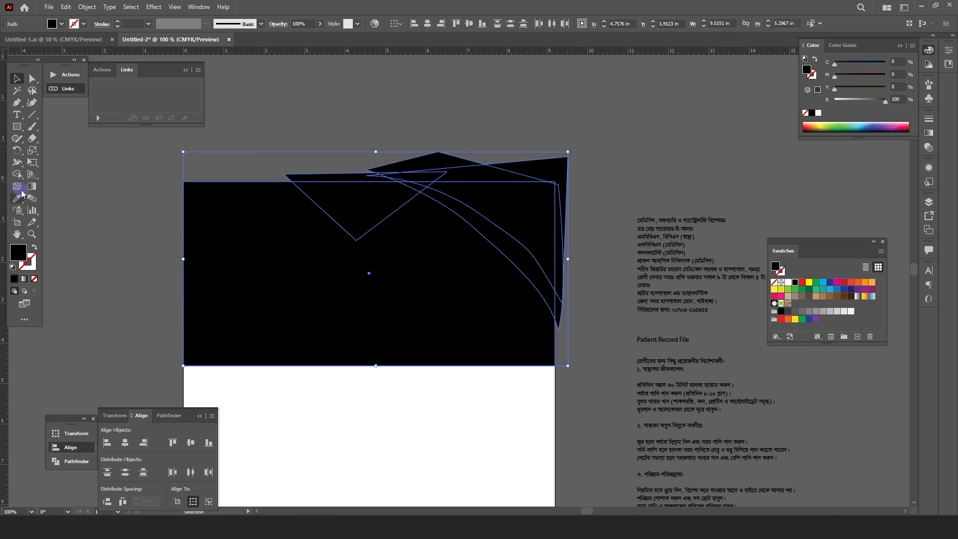
left_click(17, 174)
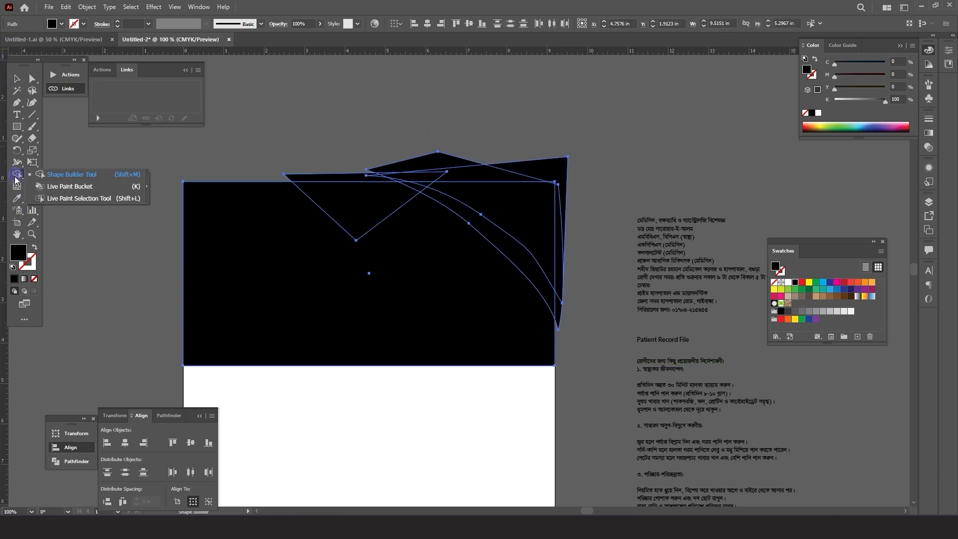
left_click(71, 174)
mouse_move(439, 175)
left_mouse_down()
mouse_move(467, 169)
mouse_move(419, 162)
left_mouse_up()
left_click_drag(348, 169, 375, 176)
mouse_move(376, 178)
left_mouse_down()
mouse_move(396, 169)
mouse_move(391, 182)
left_mouse_up()
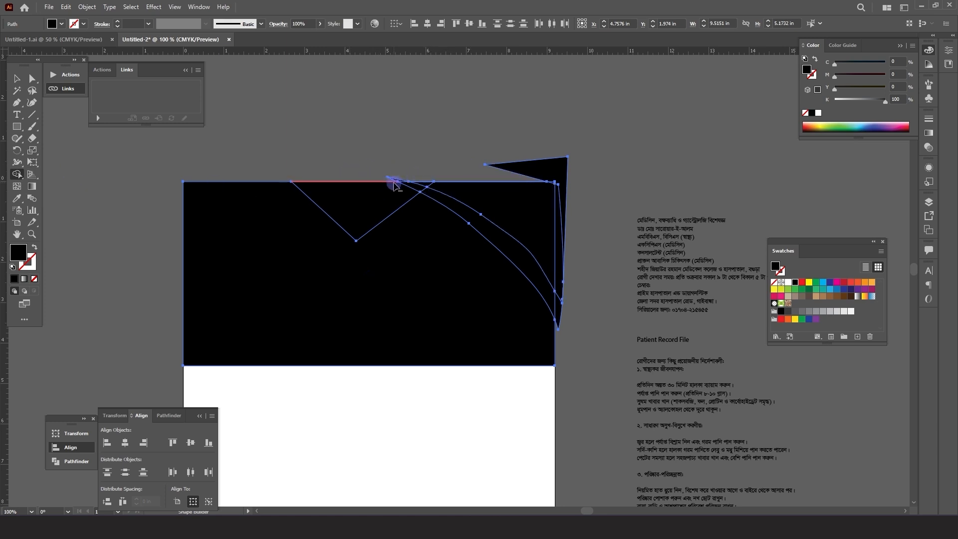
left_click(564, 152, "alt")
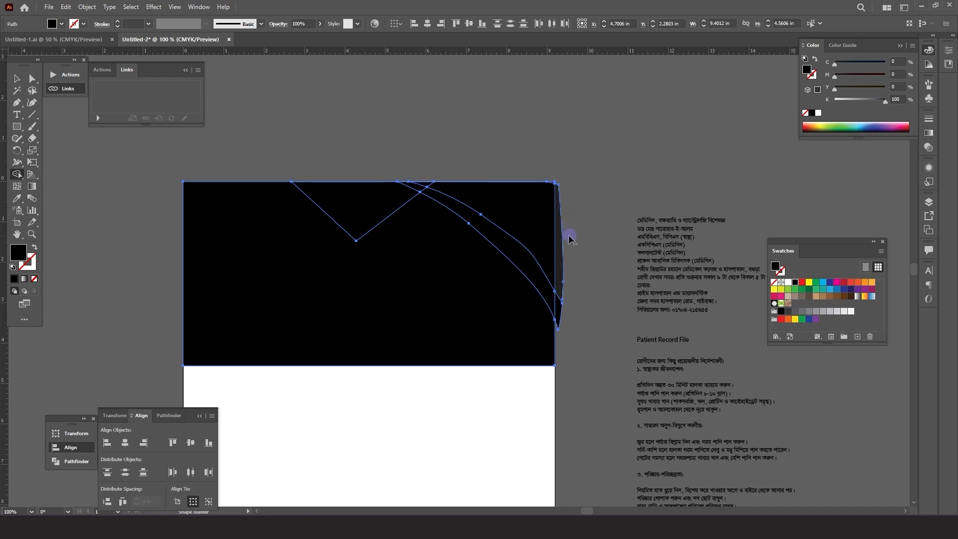
scroll(562, 189, "up", 1)
Step: Remove the leftover sliver beside the artboard, then reshape the triangle to about 5.39 x 1.17 in and the outer curve to about 5.15 x 3.52 in
left_click_drag(564, 207, 405, 335)
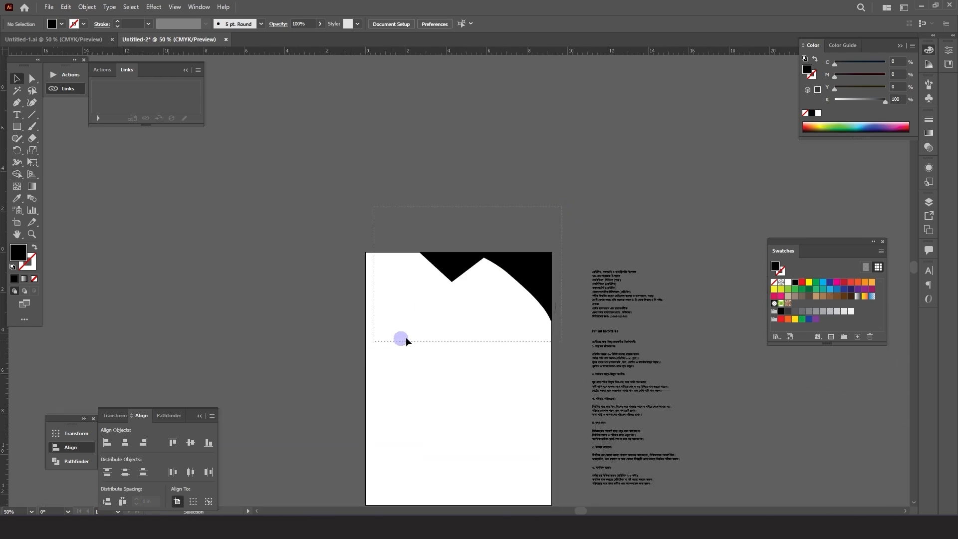
scroll(539, 285, "up", 2)
left_click(612, 341)
left_click_drag(580, 320, 562, 341)
Step: Fill the triangle on the artboard's upper edge with a dark green, moving the Swatches panel out of the way
left_click(441, 270)
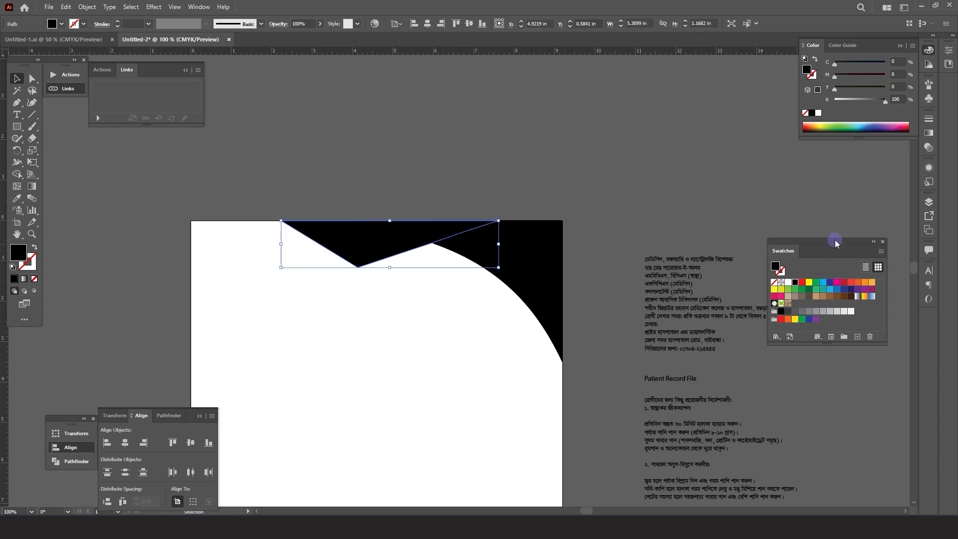
left_click_drag(835, 240, 855, 148)
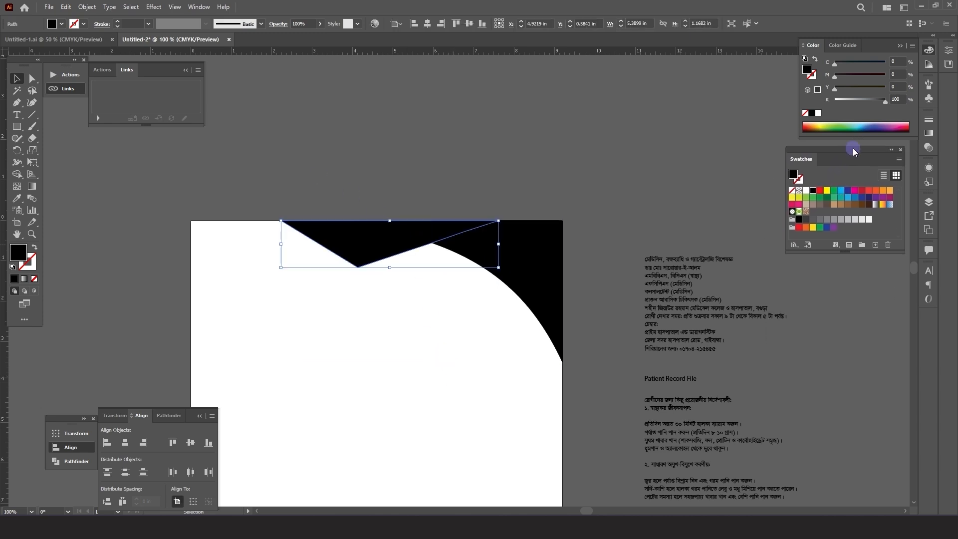
left_click(836, 192)
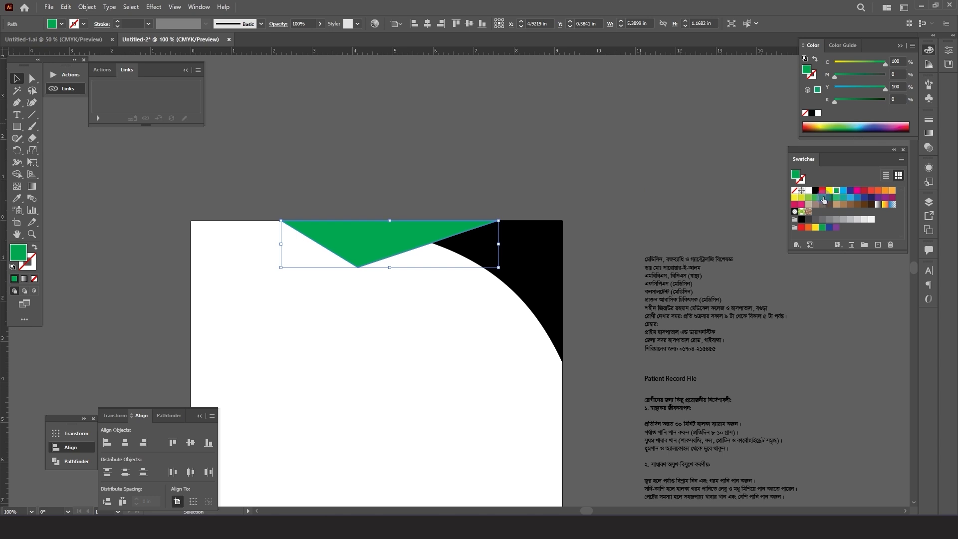
left_click(822, 198)
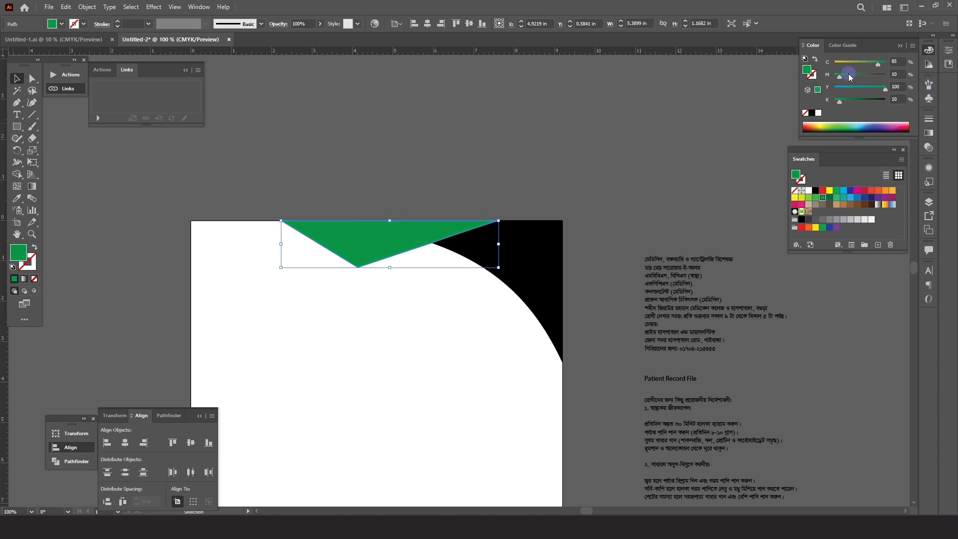
Step: Give the outer curved corner shape a linear gradient from light green to the dark green sampled from the triangle
left_click(513, 248)
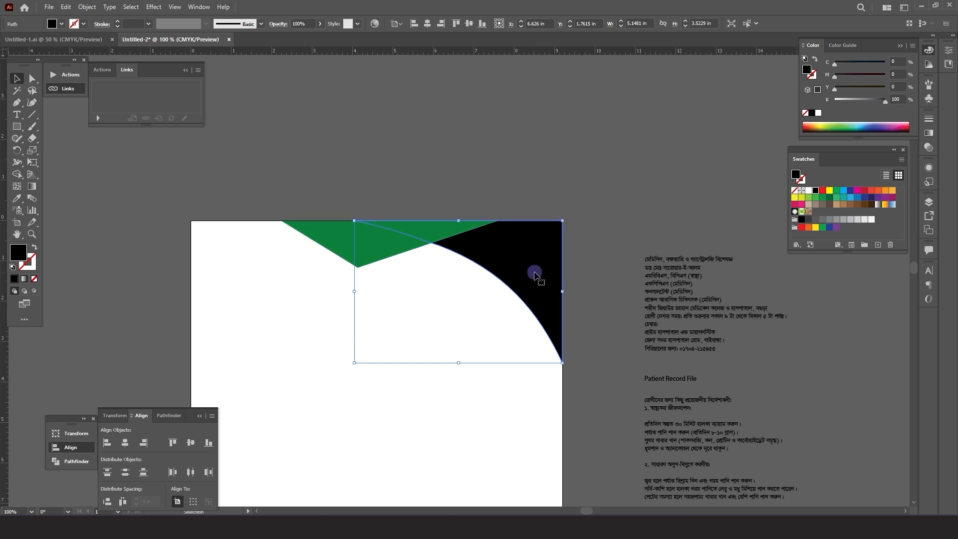
left_click(815, 199)
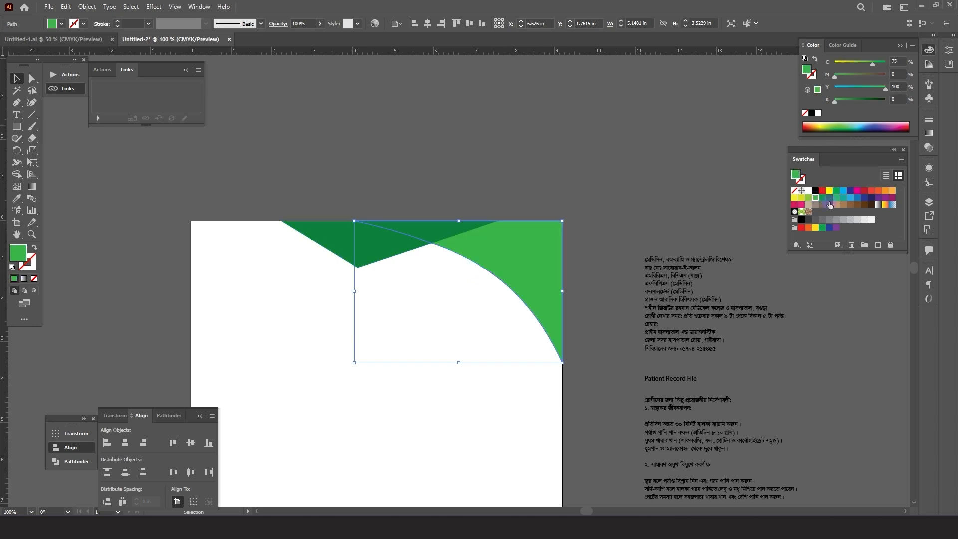
left_click(926, 135)
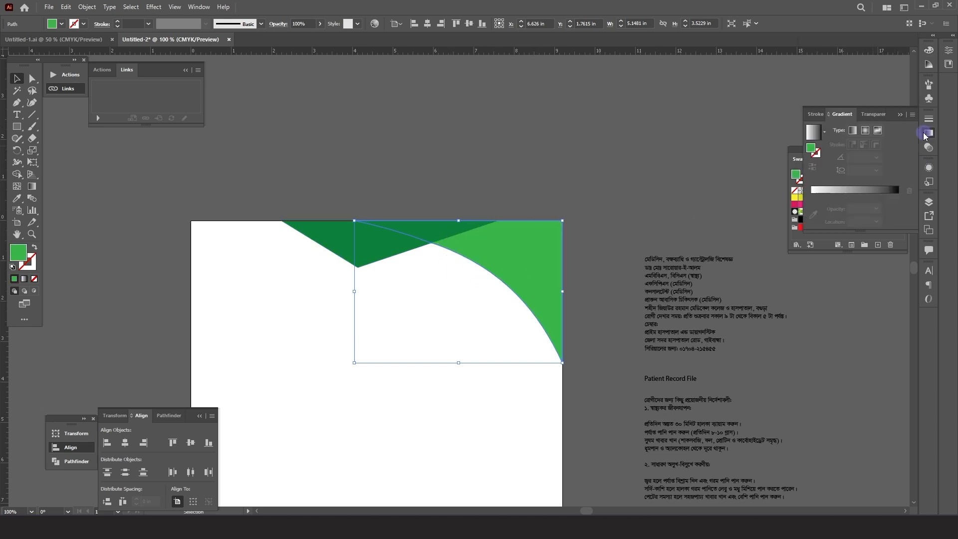
left_click(814, 135)
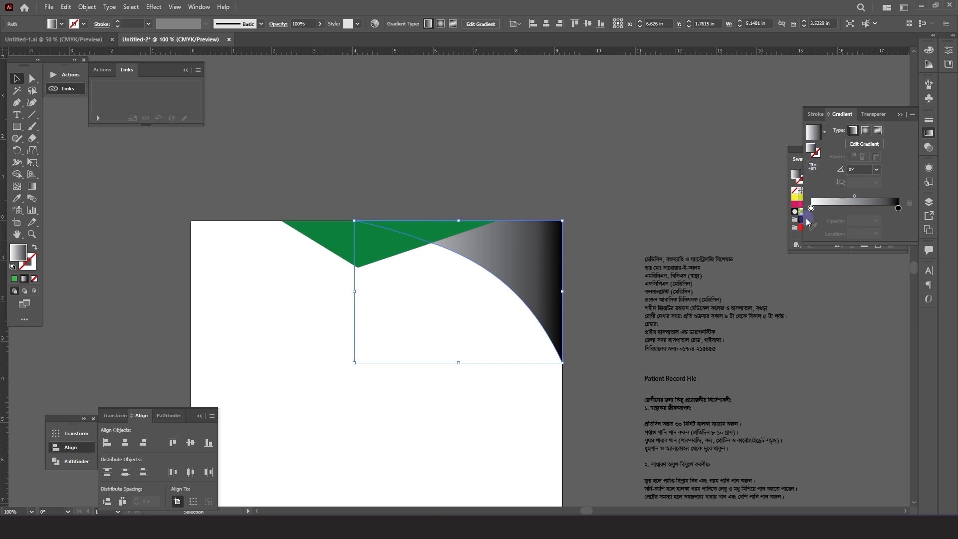
double_click(898, 209)
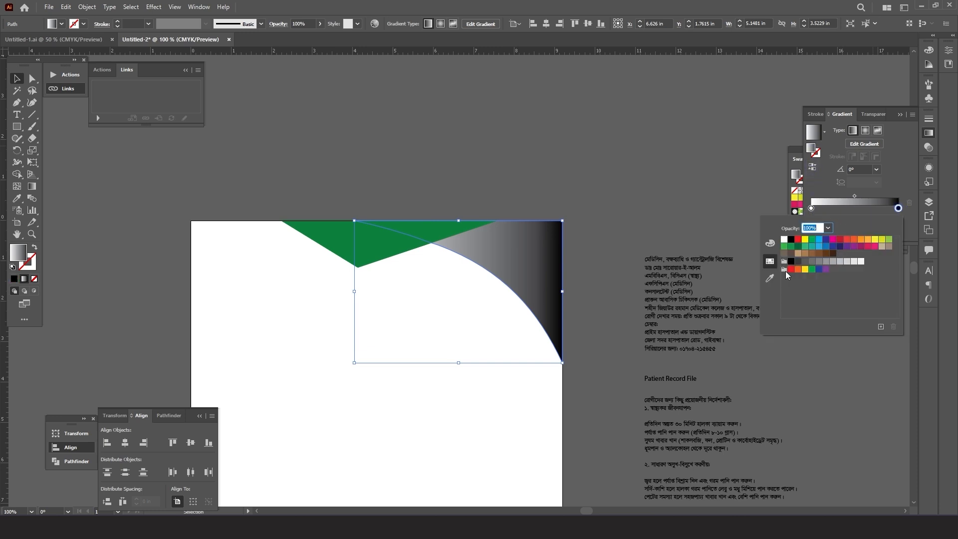
left_click(770, 278)
left_click(318, 227)
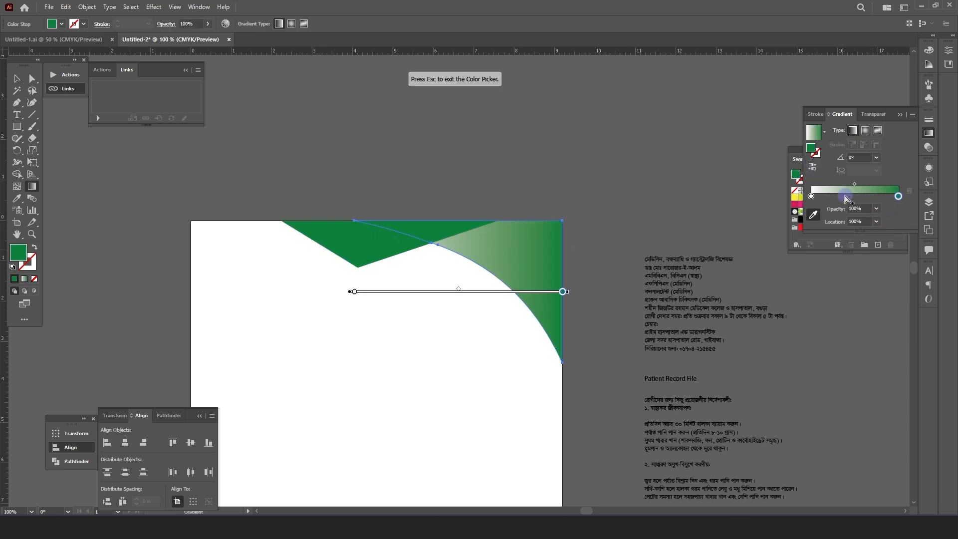
double_click(811, 197)
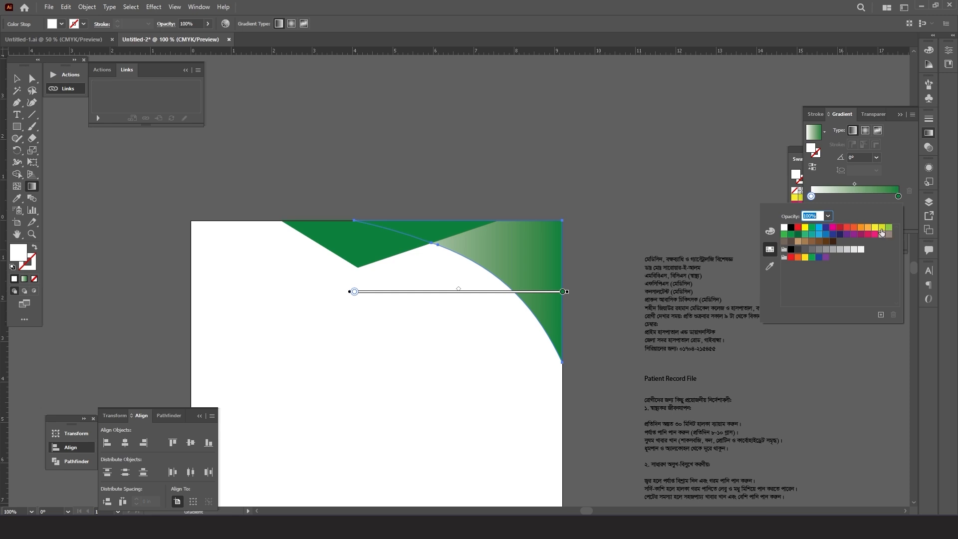
left_click(889, 228)
Step: Run the curved shape's gradient diagonally across the corner at about 131° and reverse its colours
left_click(31, 82)
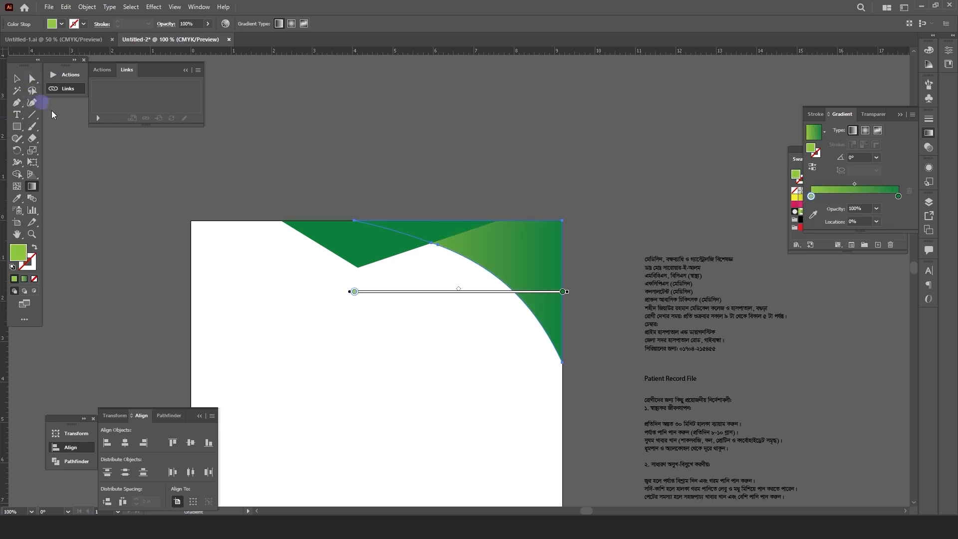
mouse_move(599, 380)
left_mouse_down()
mouse_move(464, 178)
mouse_move(448, 208)
left_mouse_up()
left_click(812, 166)
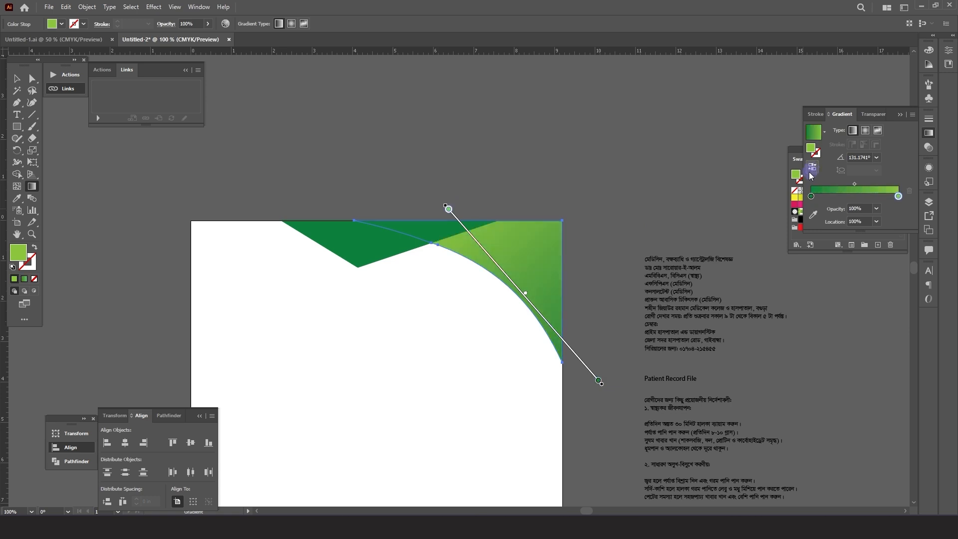
left_click(17, 78)
left_click(434, 164)
Step: Restack the corner shapes with the black inner curve in front, the gradient curve beneath it and the triangle at the back
left_click(506, 264)
key("a")
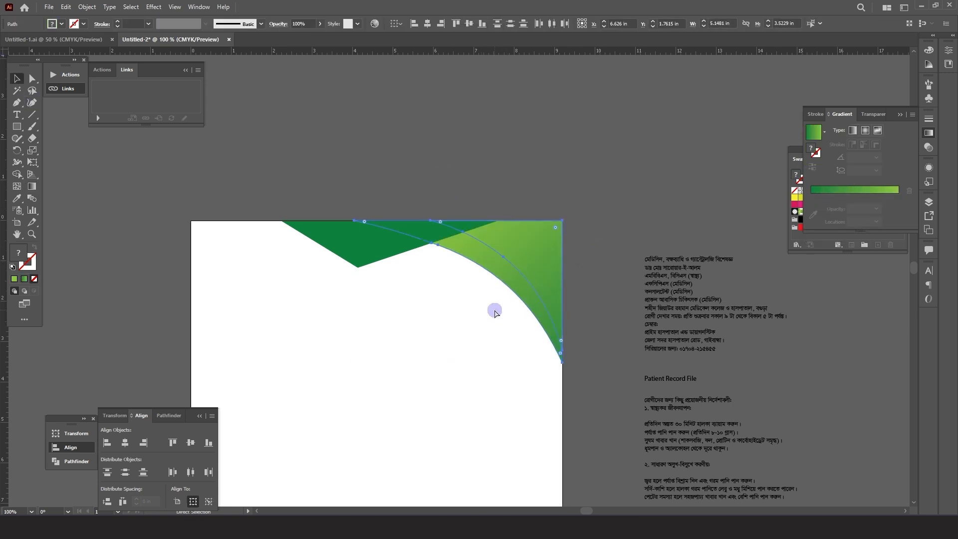
left_click(520, 280)
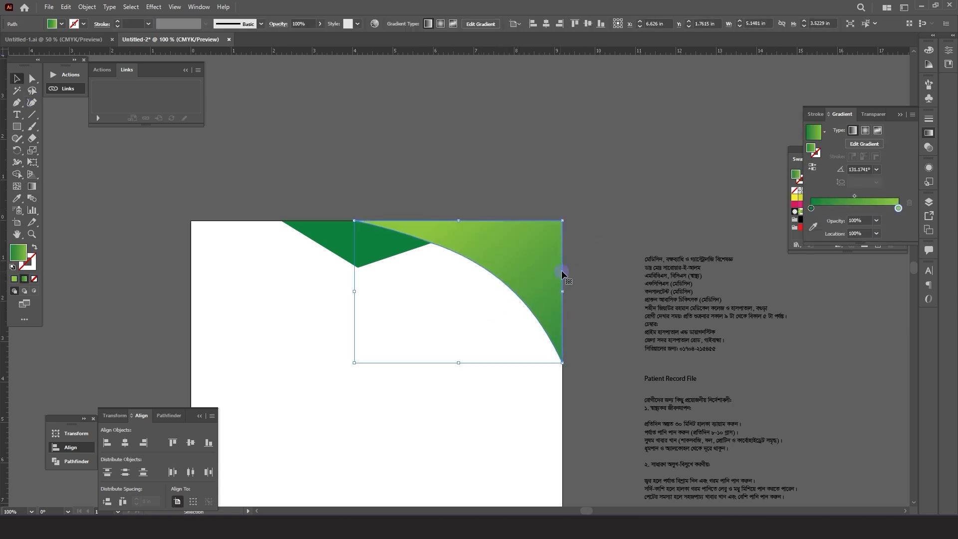
left_click(383, 235, "shift")
key("ctrl+shift+[")
left_click(538, 149)
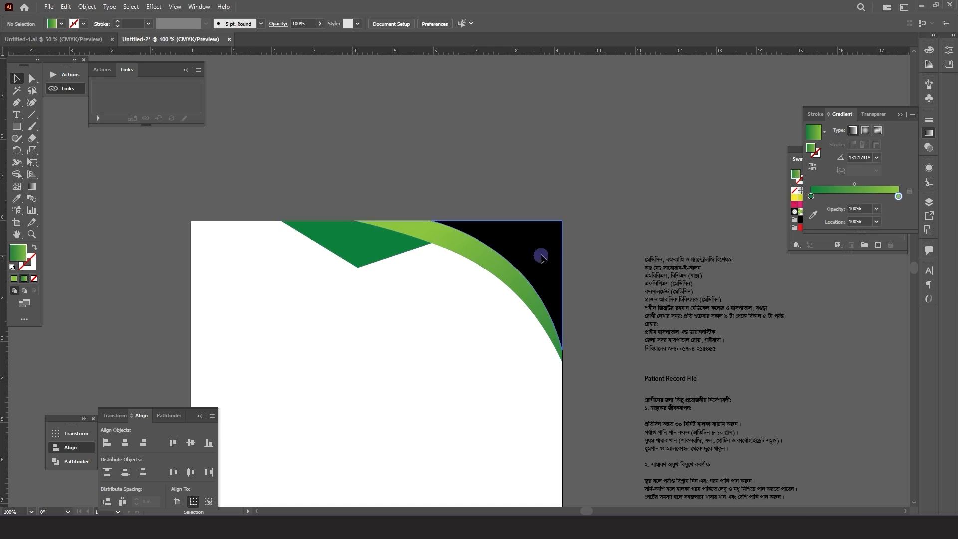
Step: Fill the black inner curve with the outer curve's gradient and change its dark green stop to yellow-green
left_click(540, 255)
scroll(603, 205, "up", 1)
left_click(871, 144)
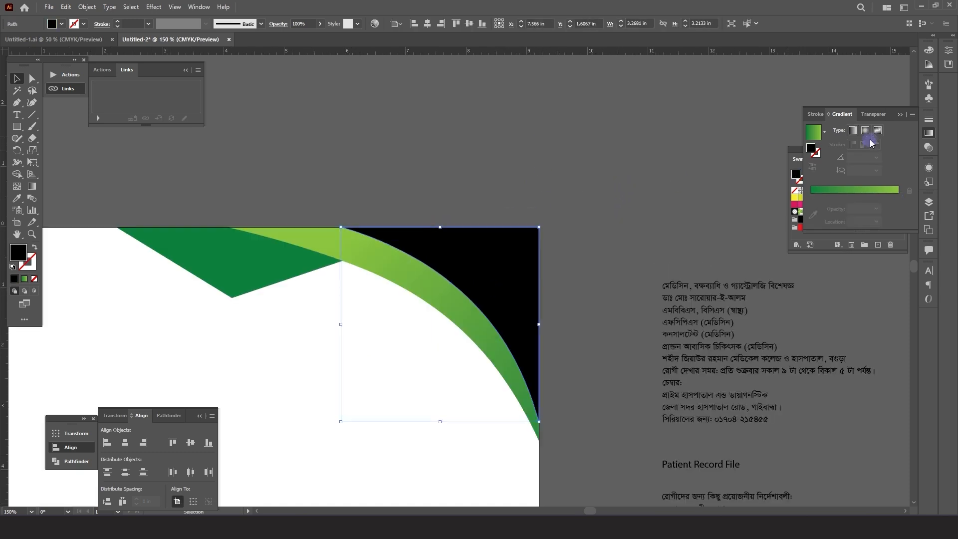
left_click(17, 198)
left_click(450, 301)
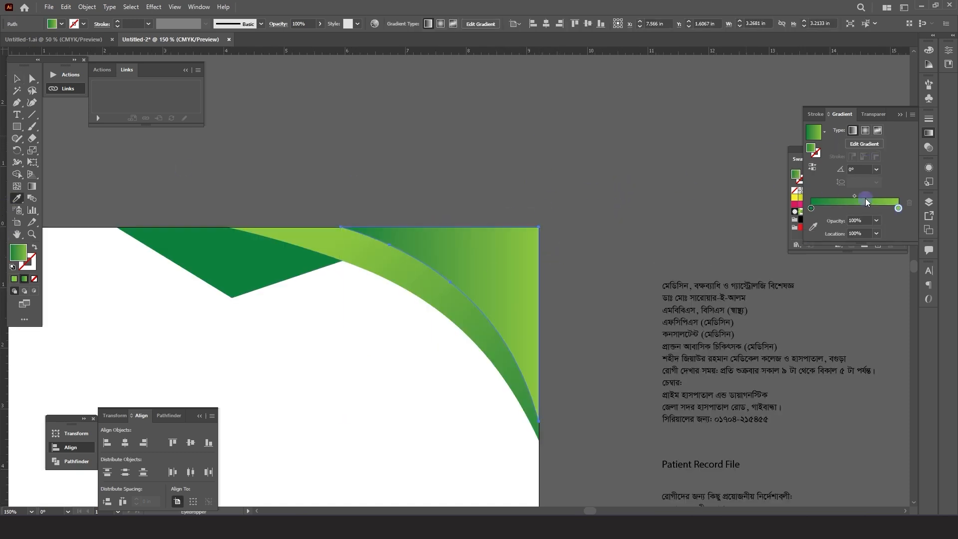
double_click(811, 209)
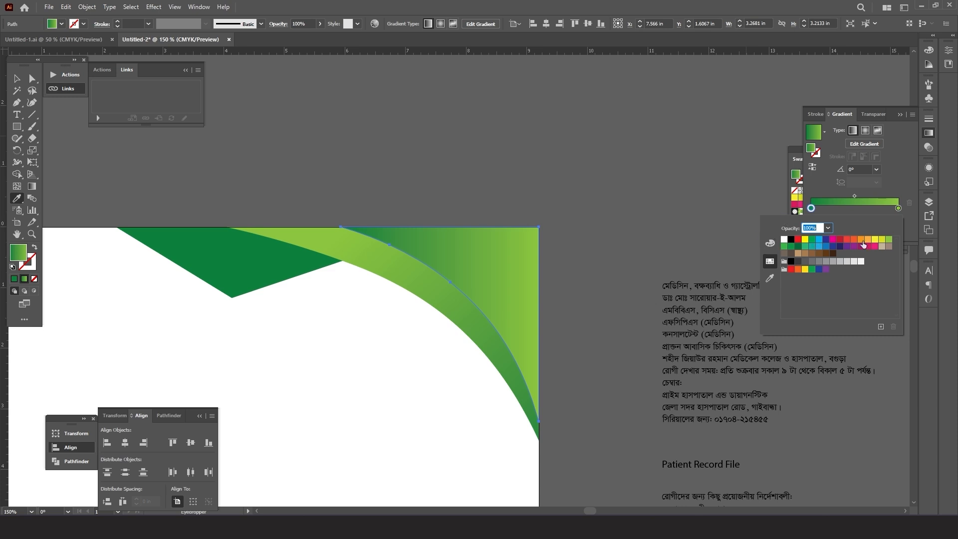
left_click(880, 242)
left_click(397, 244)
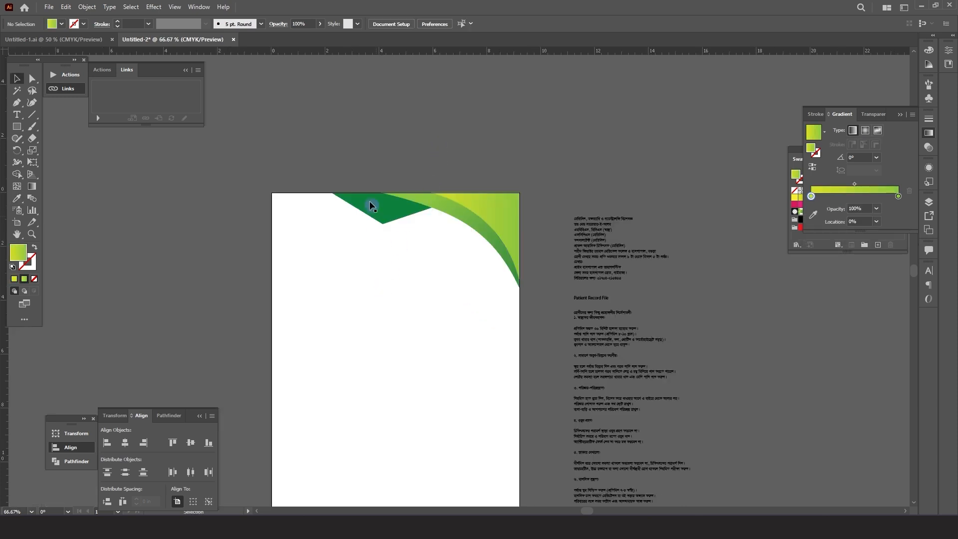
Step: Group the upper corner shapes and place a copy rotated 180° in the lower part of the artboard
left_click_drag(334, 155, 295, 136)
left_click(524, 350)
left_click(291, 151)
scroll(471, 173, "down", 1)
left_click(466, 202)
left_click_drag(475, 212, 298, 377, "alt")
scroll(321, 464, "up", 3)
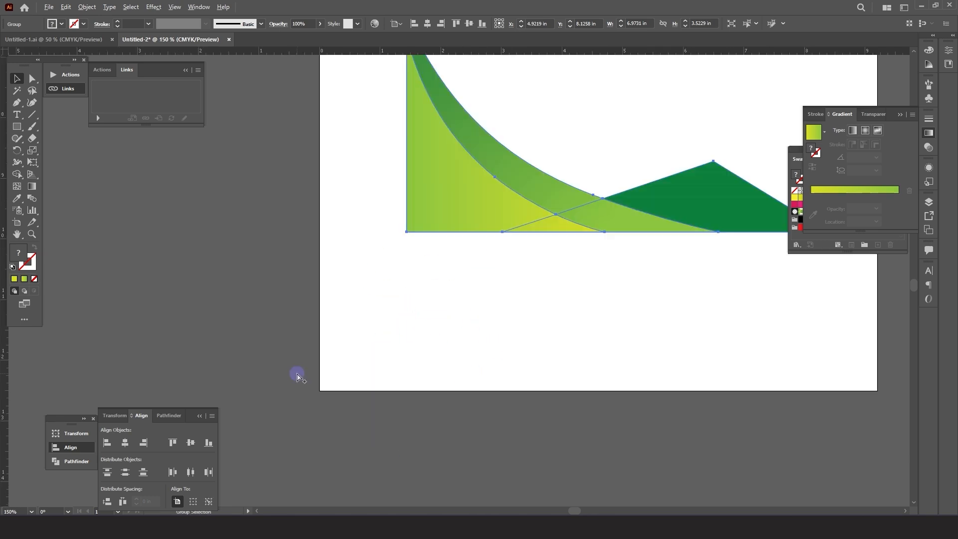
scroll(297, 376, "down", 1)
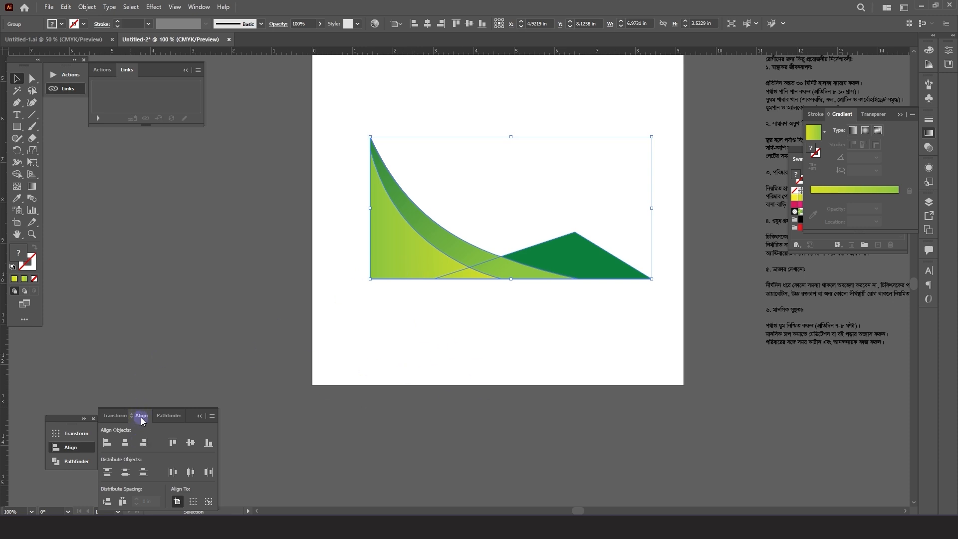
Step: Align the rotated corner group to the artboard's left and bottom edges
left_click(199, 8)
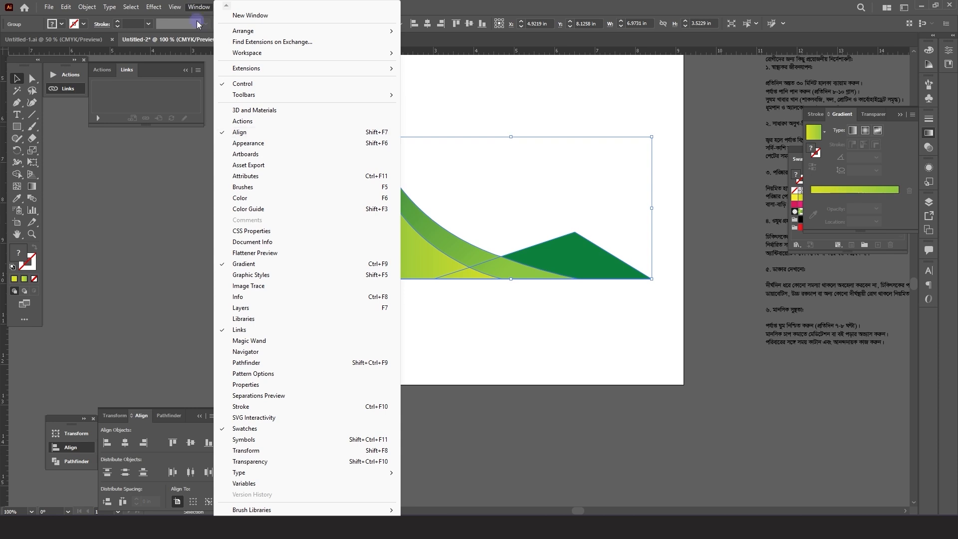
left_click(198, 7)
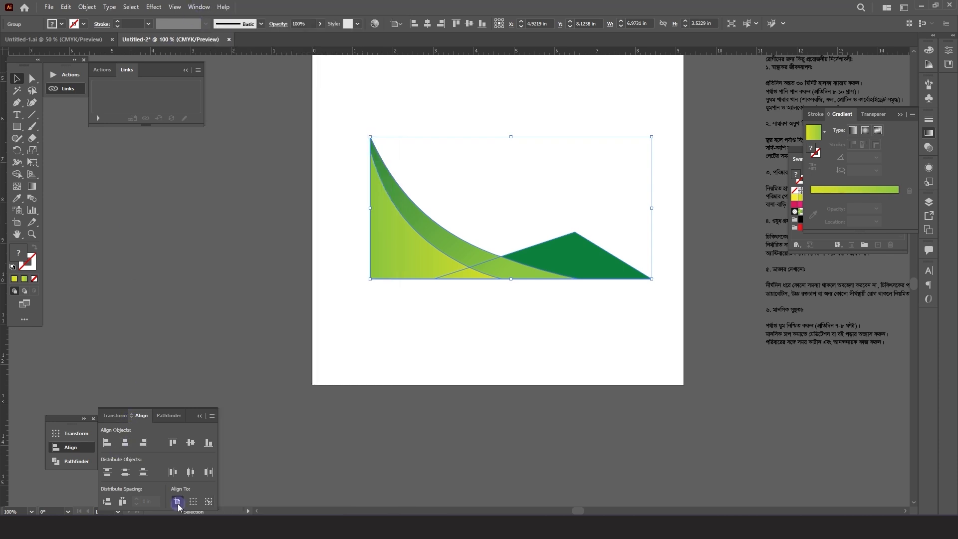
left_click(126, 442)
left_click(106, 443)
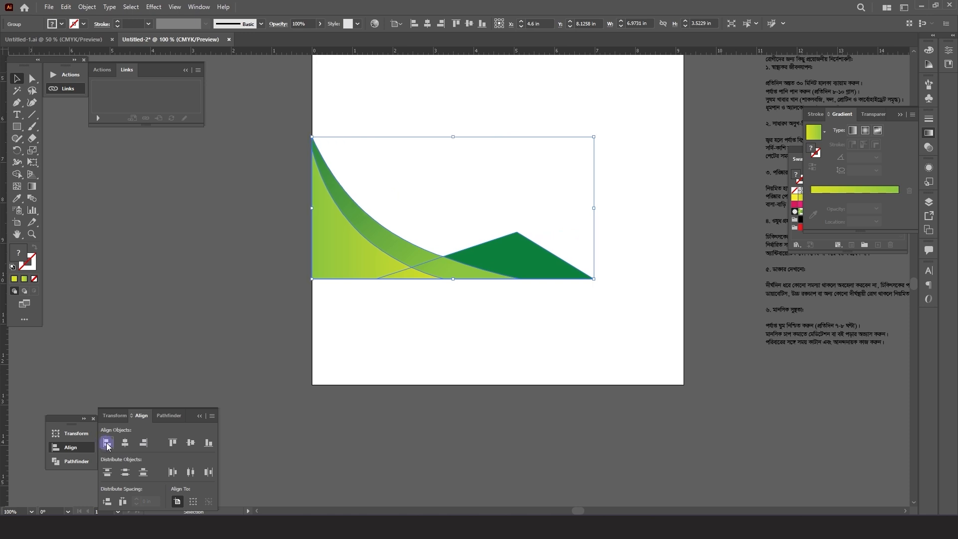
left_click(208, 443)
Step: Scale the lower corner group down proportionally to about 5.8 in wide, keeping it anchored in the artboard's lower-left corner
key("ctrl+minus")
left_click_drag(541, 266, 517, 283)
left_click(522, 266)
Step: Shift only the dark green triangle of the lower corner group a little to the left along the artboard's bottom edge
left_click(32, 79)
scroll(414, 351, "up", 1)
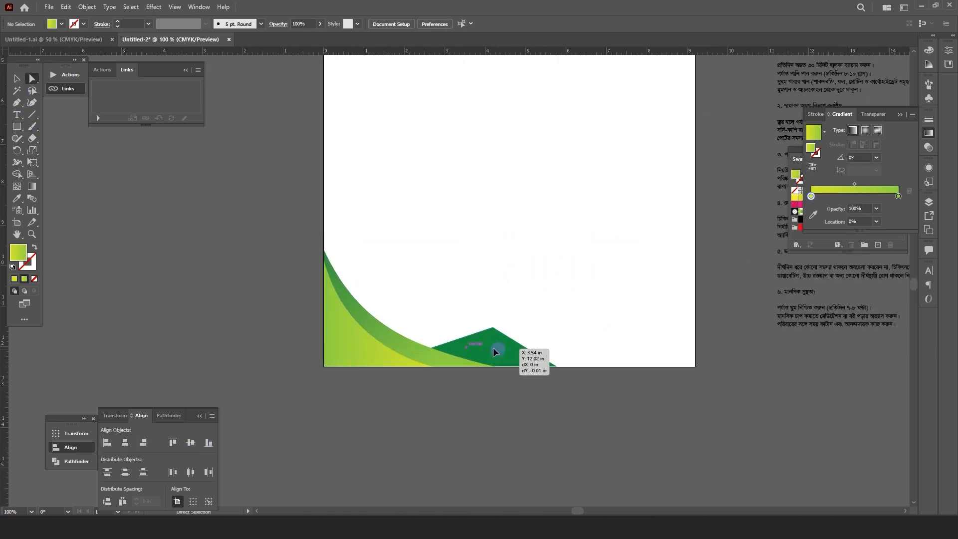
left_click_drag(499, 348, 481, 350)
left_click(471, 284)
key("ctrl+minus")
key("ctrl+minus")
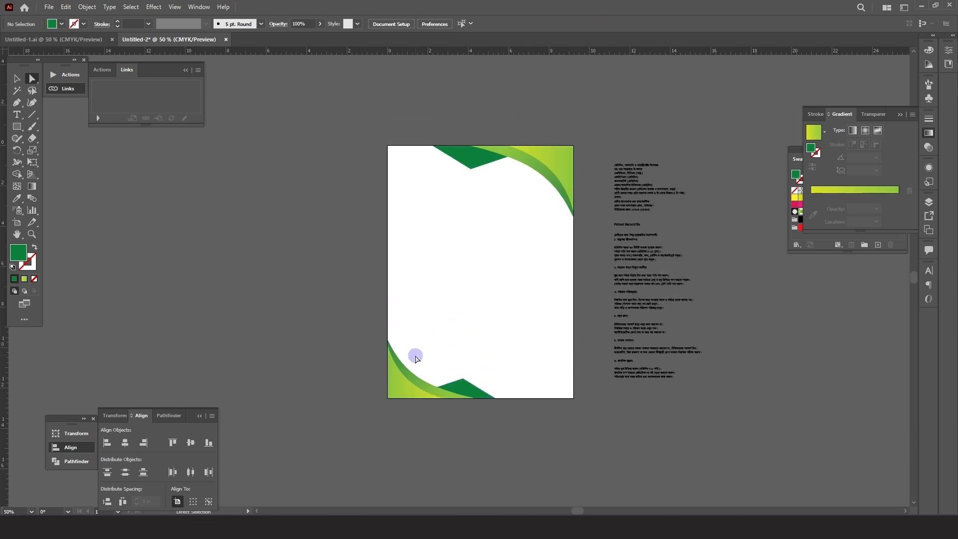
Step: Group all the green artwork on the artboard, covering both the upper and the lower corner shapes
left_click(17, 79)
left_click_drag(349, 117, 580, 440)
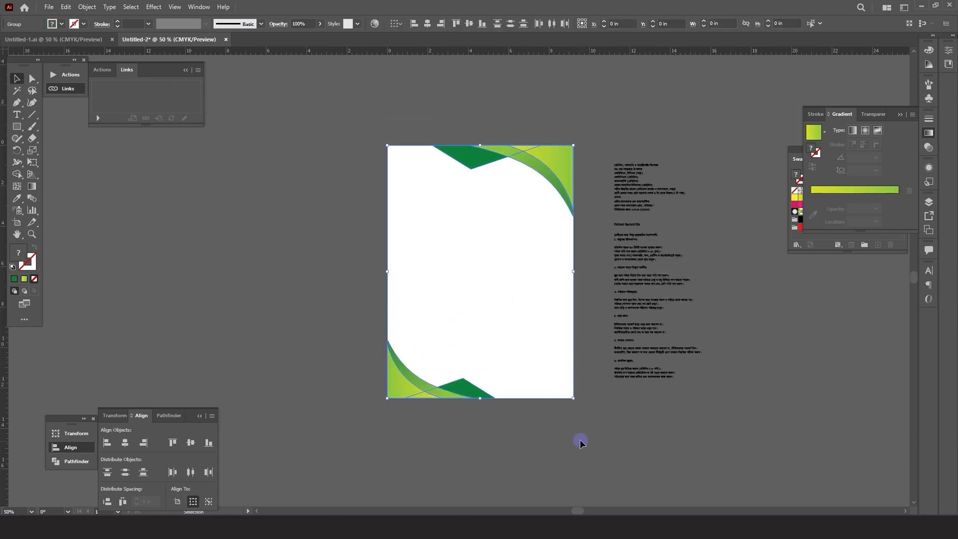
key("ctrl+g")
left_click(480, 245)
Step: Cover the whole artboard with a 9.2 x 12.5 in rectangle and send it behind the green corner artwork
scroll(474, 228, "up", 1)
scroll(384, 196, "down", 1)
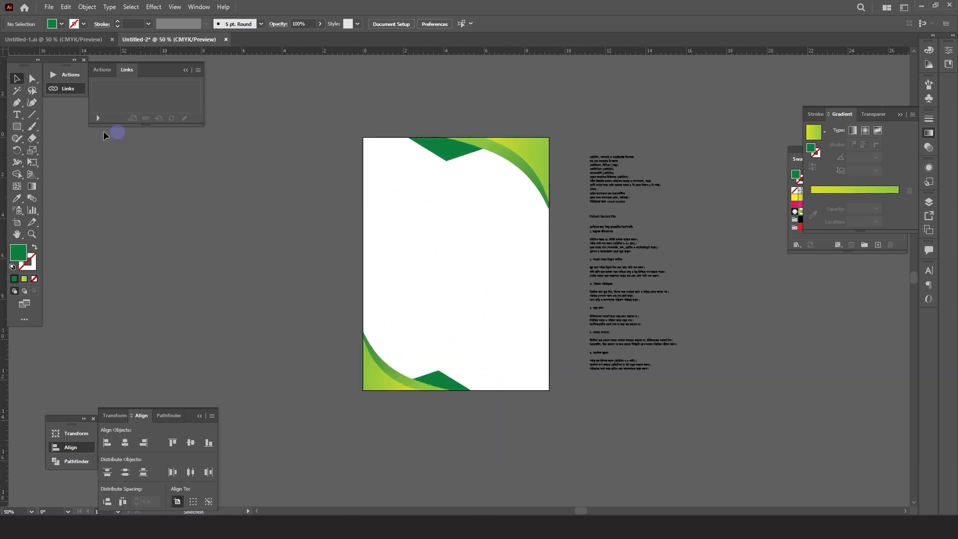
left_click(18, 128)
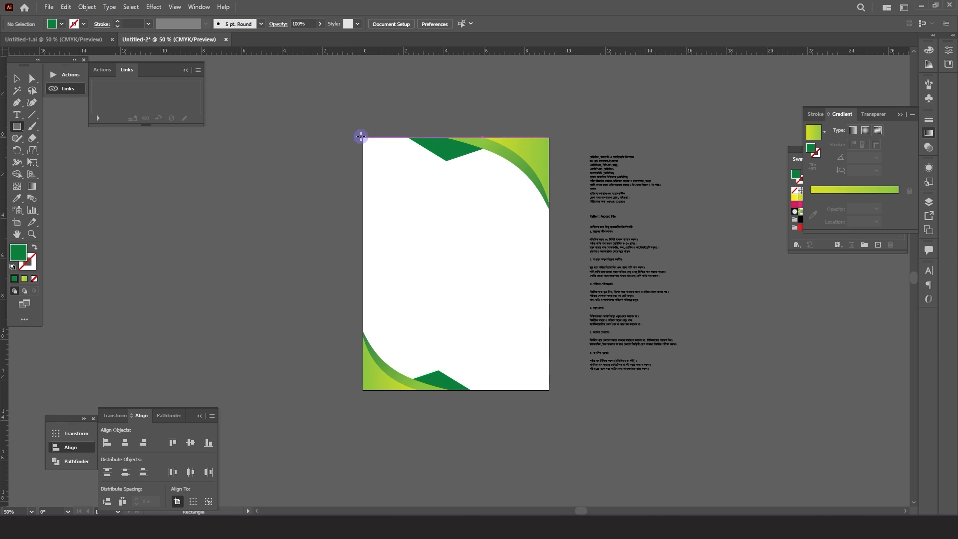
left_click_drag(363, 137, 549, 390)
left_click(16, 80)
key("ctrl+shift+bracketleft")
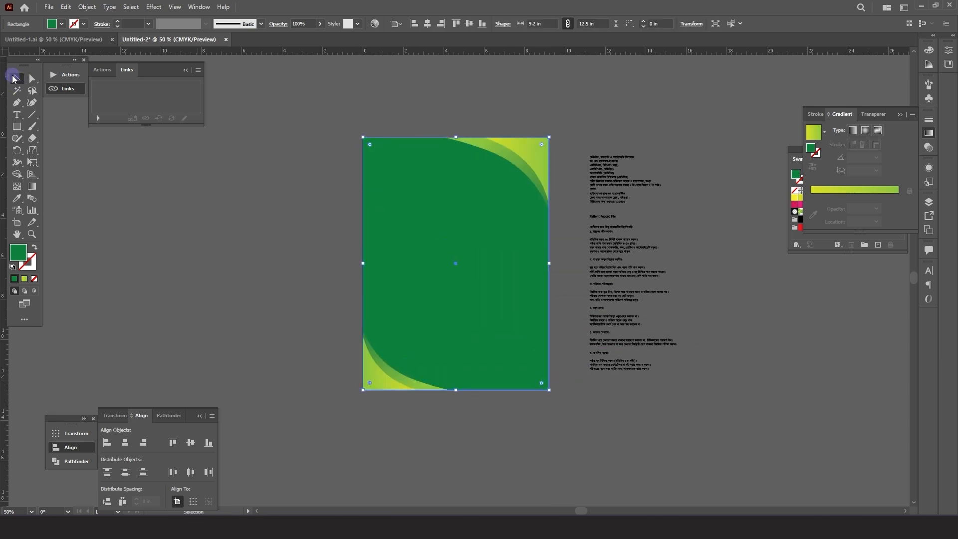
Step: Fill the background rectangle with the yellow-green gradient sampled from the upper corner shape
left_click(930, 58)
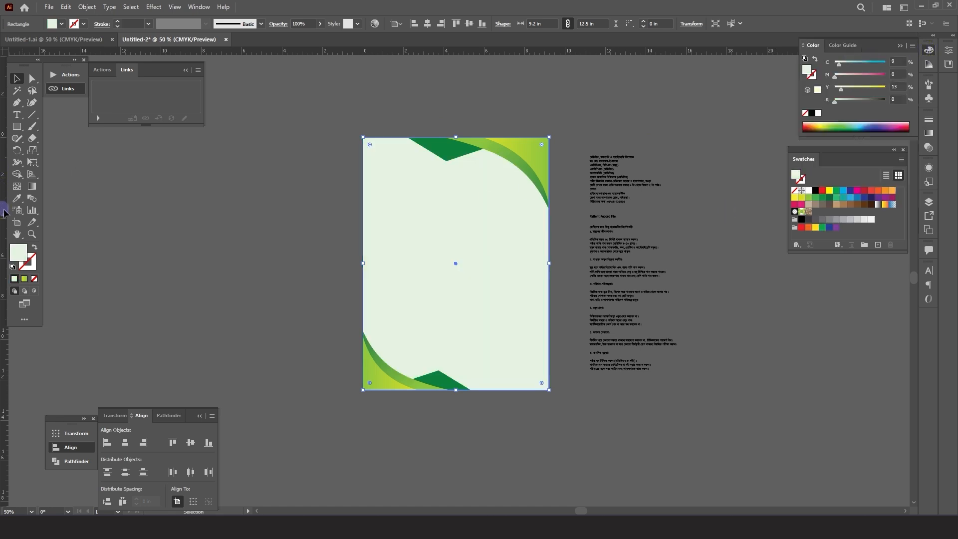
left_click(17, 198)
left_click(543, 144)
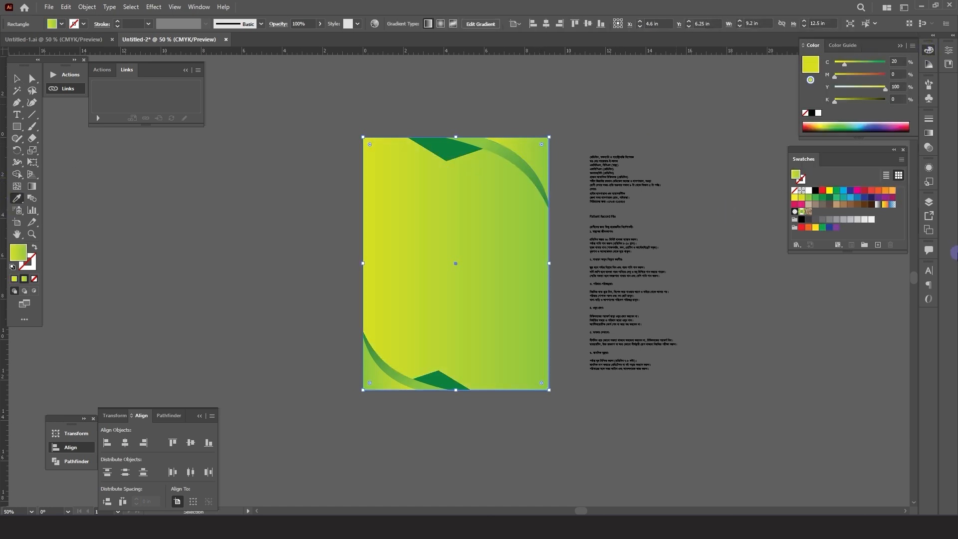
Step: Lighten both colour stops of the background gradient to a pale cream start and a pale green end
left_click_drag(844, 64, 839, 70)
left_click(929, 133)
double_click(898, 208)
double_click(898, 208)
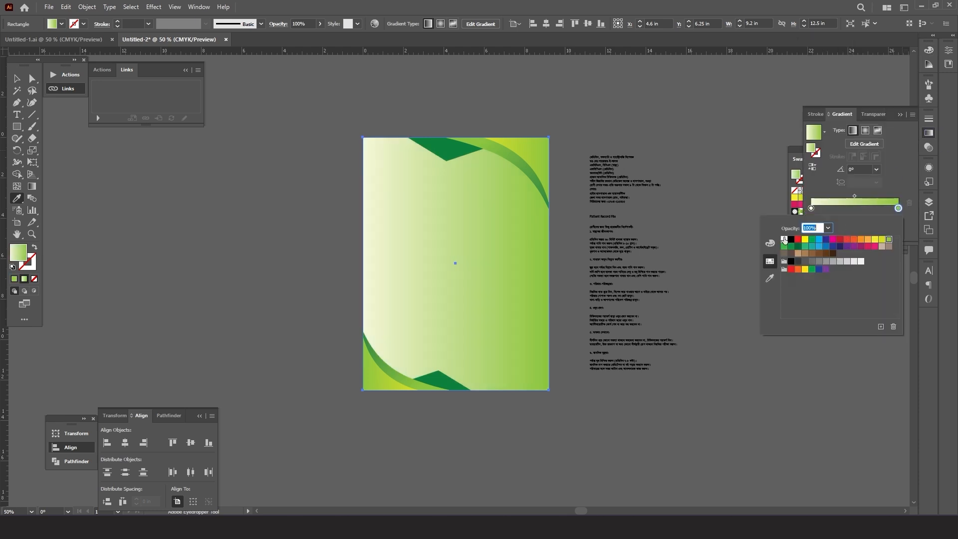
left_click(770, 243)
left_click(831, 271)
left_click_drag(826, 246, 830, 248)
key("Escape")
key("v")
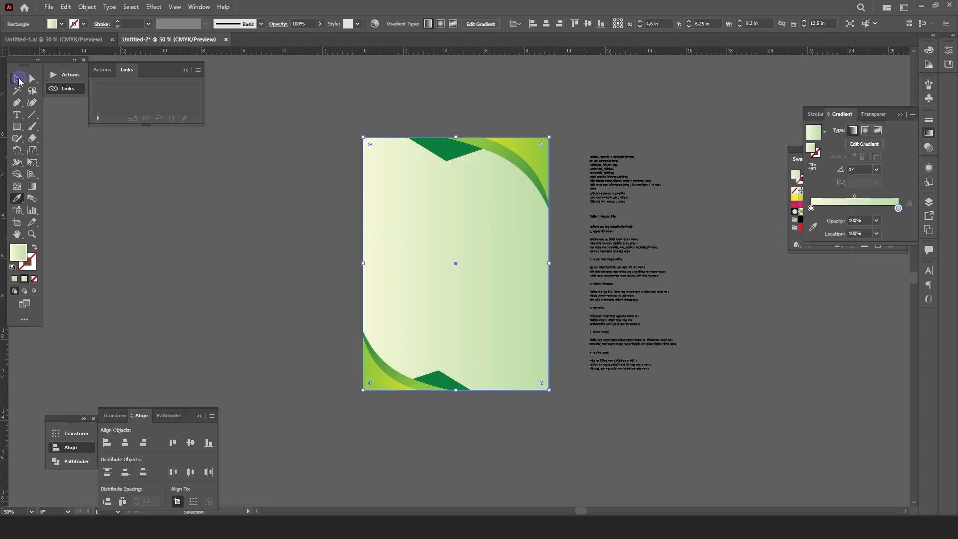
Step: Run the background gradient vertically at -90° and reverse it, with pale green at the cover's upper edge
left_click(32, 186)
left_click_drag(453, 134, 451, 354)
left_click(17, 78)
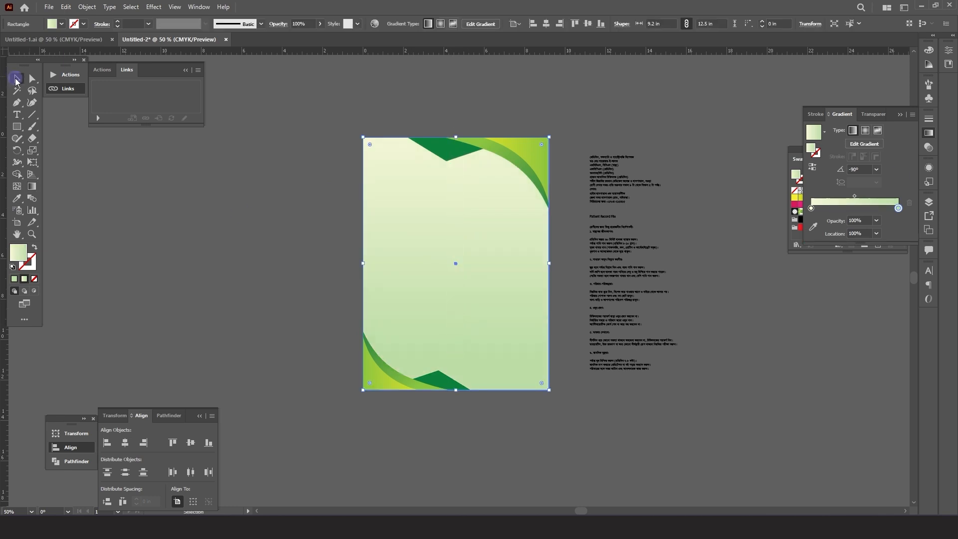
left_click(812, 166)
left_click(342, 234)
Step: Move the Bengali doctor text block onto the cover and cut its first line, the speciality title, out of it
scroll(511, 248, "up", 1)
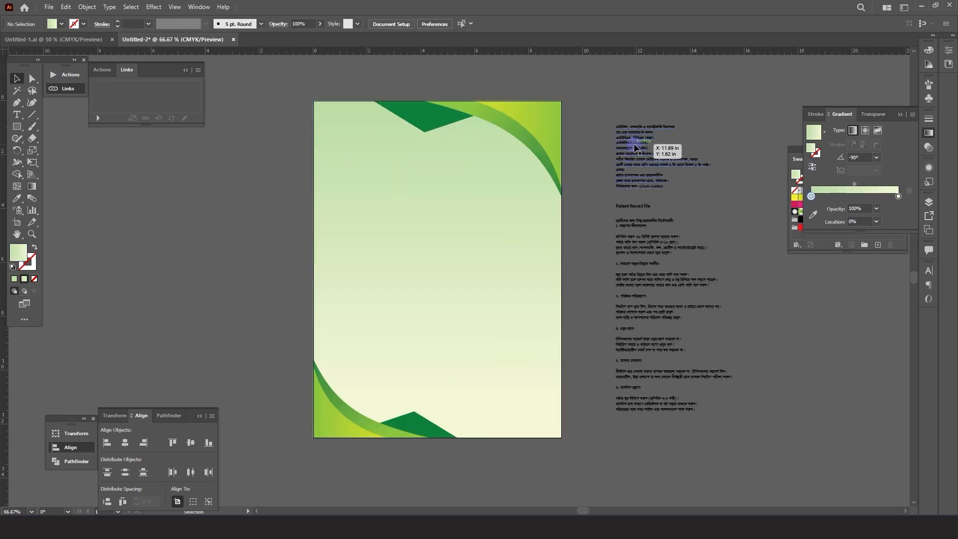
left_click_drag(638, 129, 395, 191)
scroll(406, 220, "up", 2)
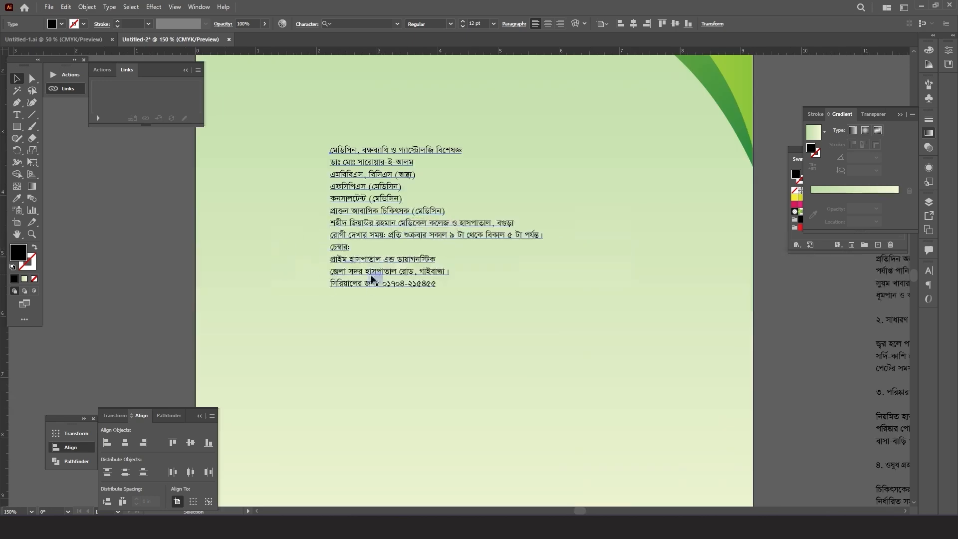
scroll(299, 313, "down", 1)
scroll(308, 292, "up", 2)
key("t")
left_click_drag(357, 127, 584, 135)
key("ctrl+c")
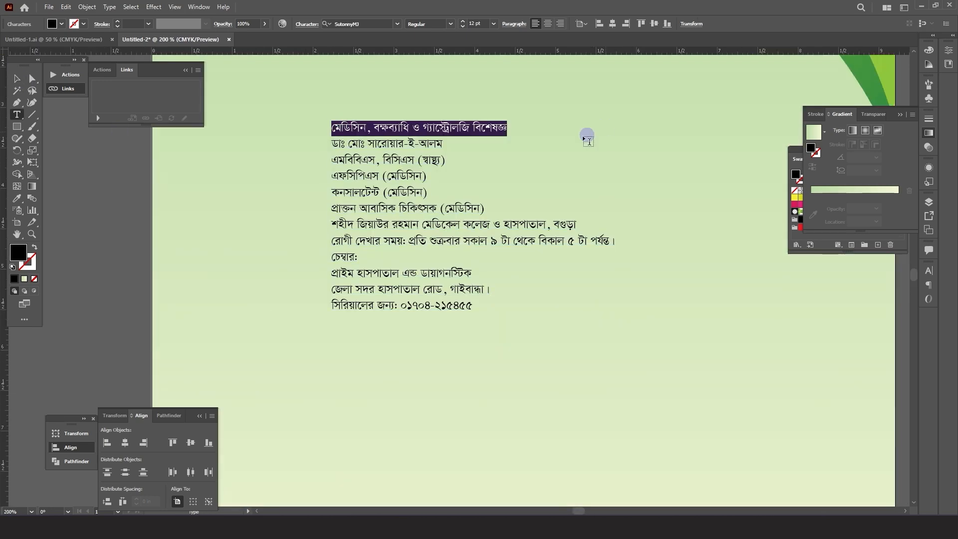
key("BackSpace")
key("Delete")
scroll(474, 275, "up", 2)
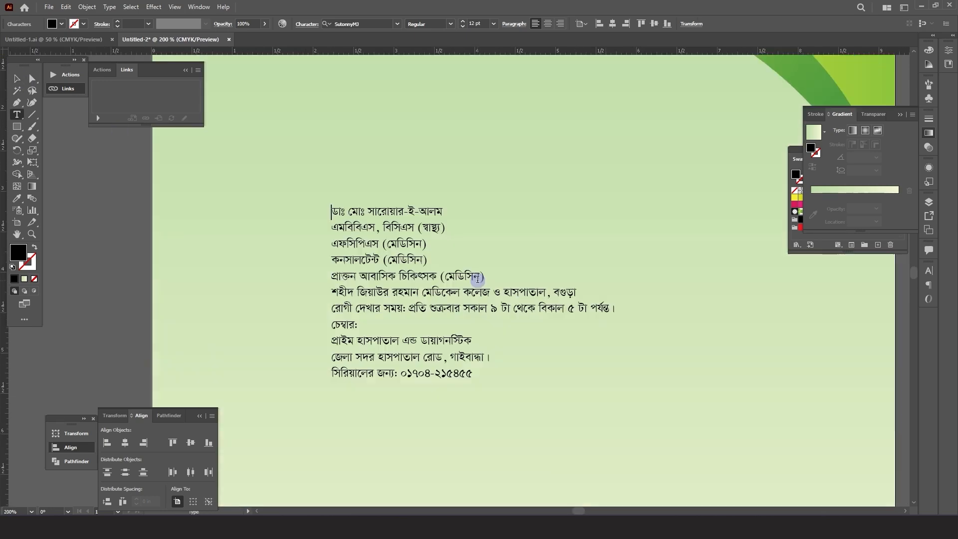
Step: Paste the speciality title as separate text above the doctor block and enlarge it to about 29.6 pt
scroll(477, 297, "down", 3)
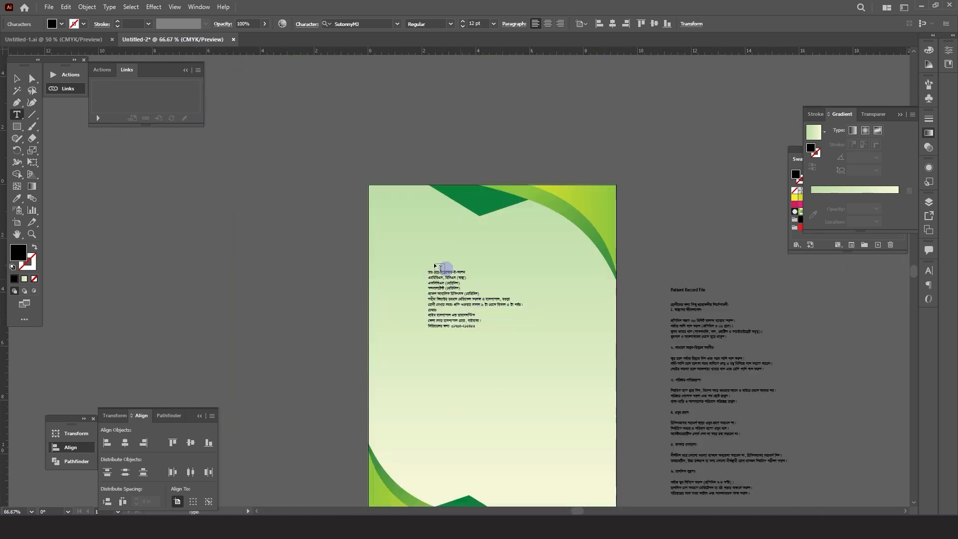
left_click(17, 118)
left_click(421, 232)
key("ctrl+v")
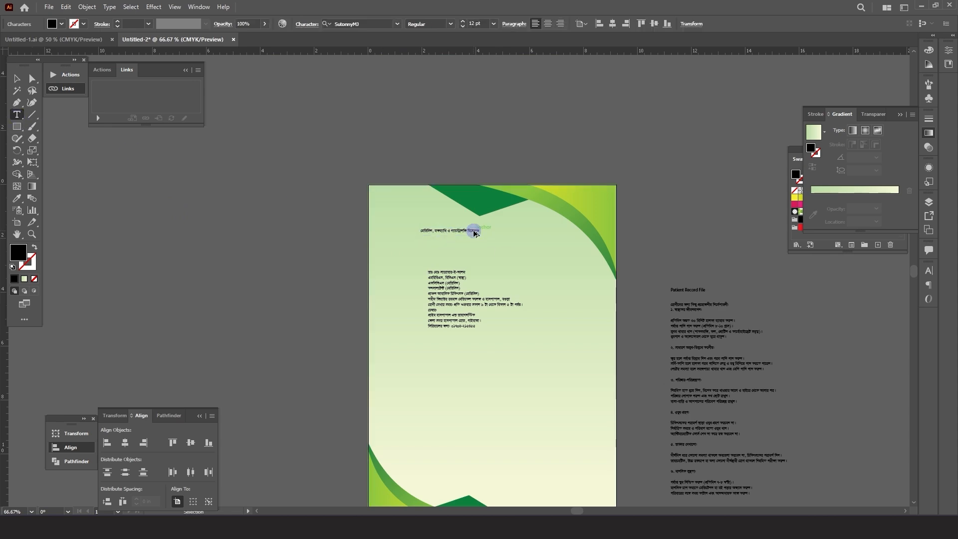
scroll(474, 233, "up", 2)
left_click(15, 78)
left_click_drag(488, 235, 583, 244)
scroll(485, 252, "down", 1)
Step: Make the speciality title bold and nudge it into place below the dark green triangle
left_click(451, 24)
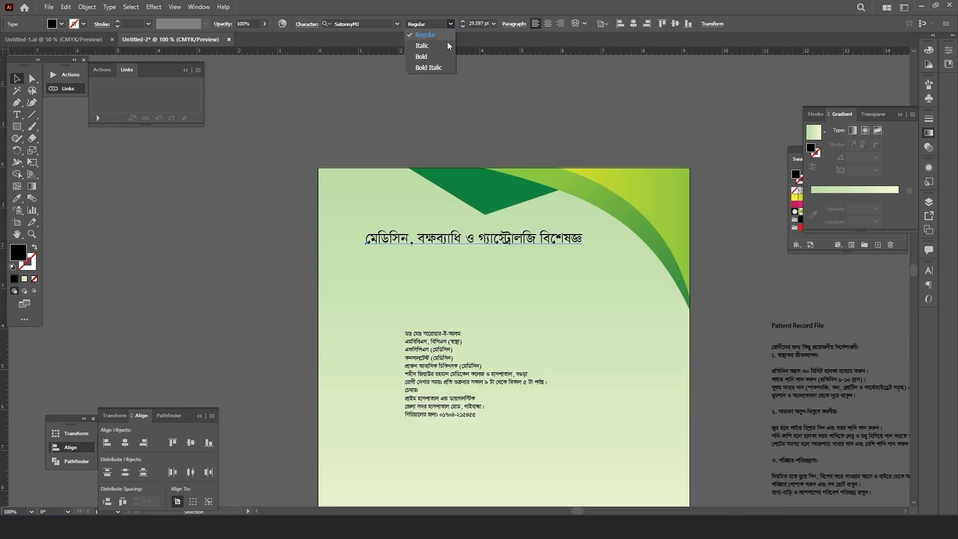
left_click(429, 57)
scroll(522, 241, "up", 2)
mouse_move(522, 241)
left_mouse_down()
mouse_move(526, 252)
mouse_move(531, 245)
left_mouse_up()
scroll(515, 250, "down", 1)
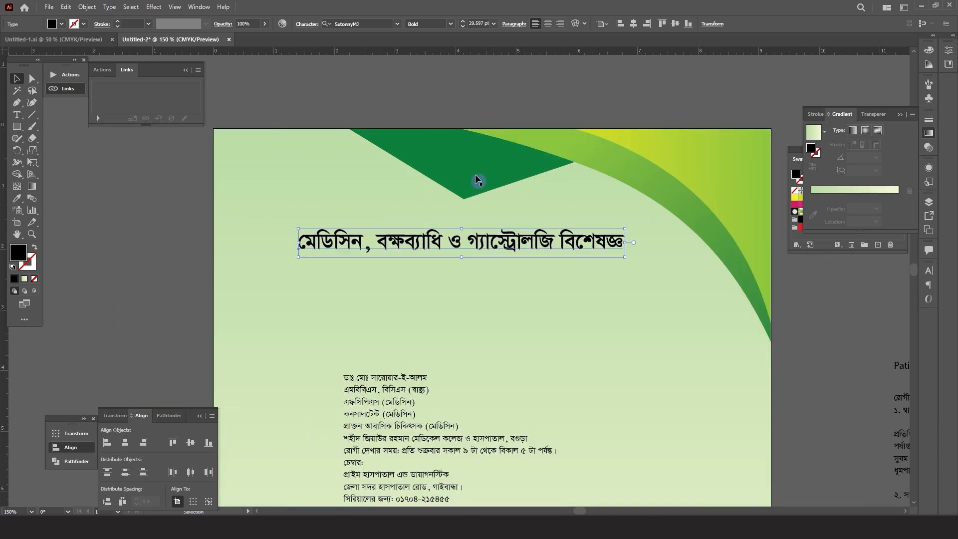
Step: Draw a horizontal band about 8.48 x 0.69 in over the speciality title, starting at the artboard's left edge
left_click(432, 118)
key("m")
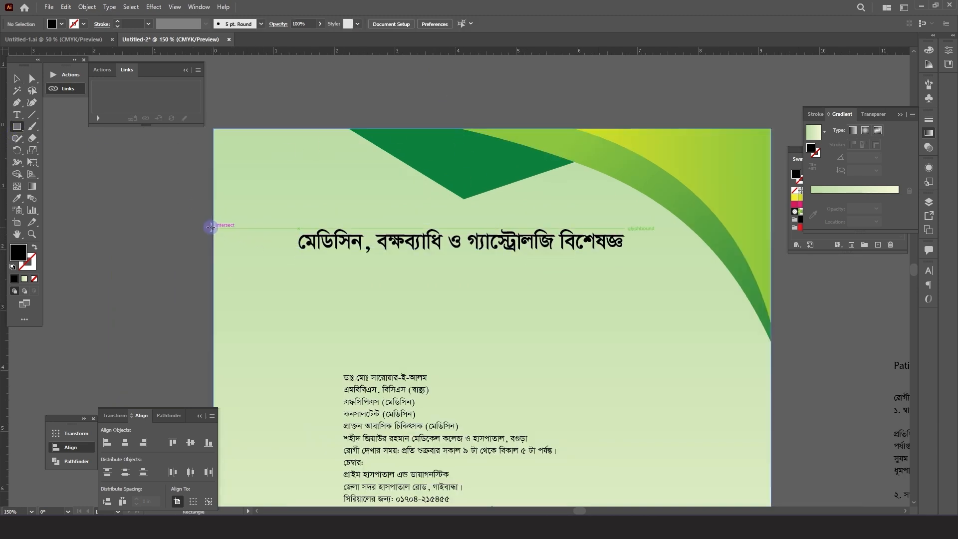
left_click_drag(214, 223, 728, 264)
left_click(17, 78)
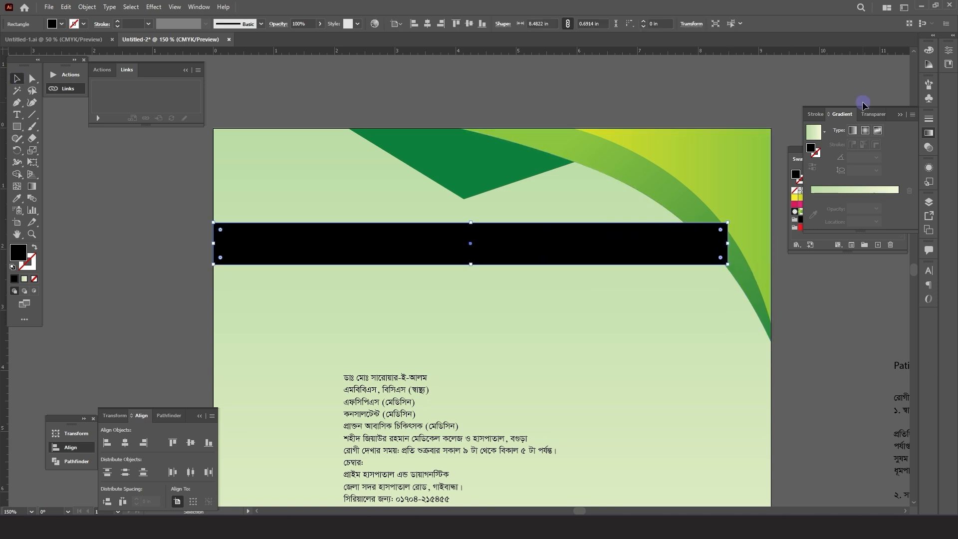
Step: Recolour the band from black to a pale cream fill of C 0, M 8, Y 28, K 0
left_click(926, 52)
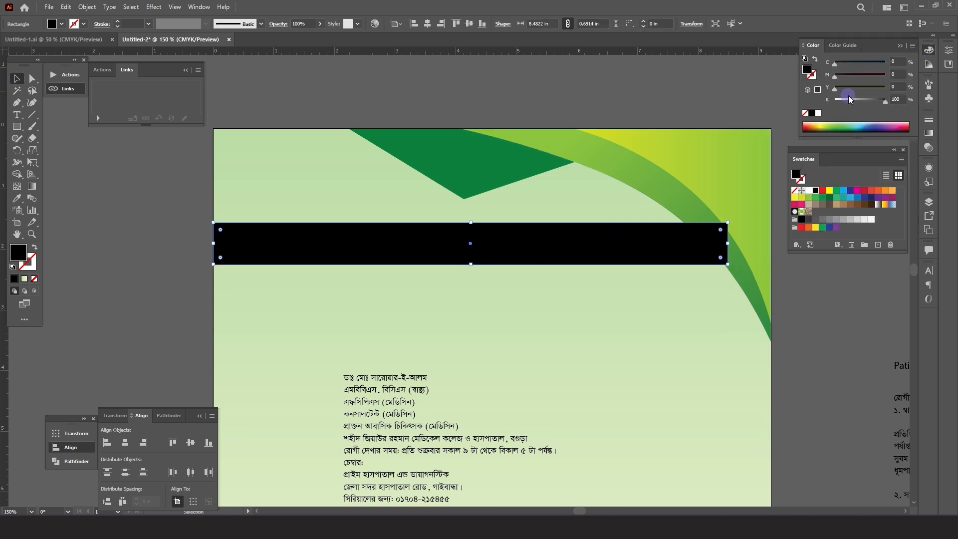
left_click_drag(886, 101, 835, 100)
left_click(510, 252)
left_click(839, 93)
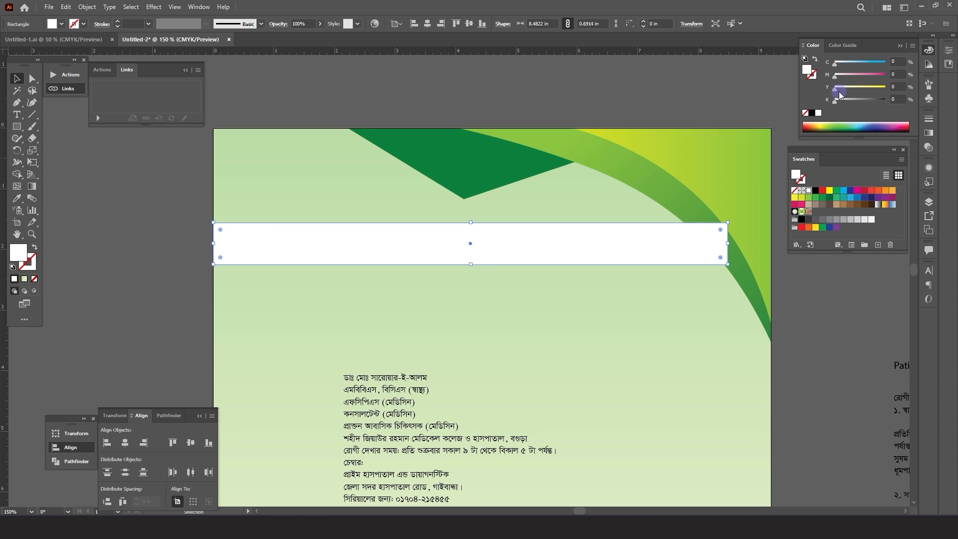
left_click(841, 76)
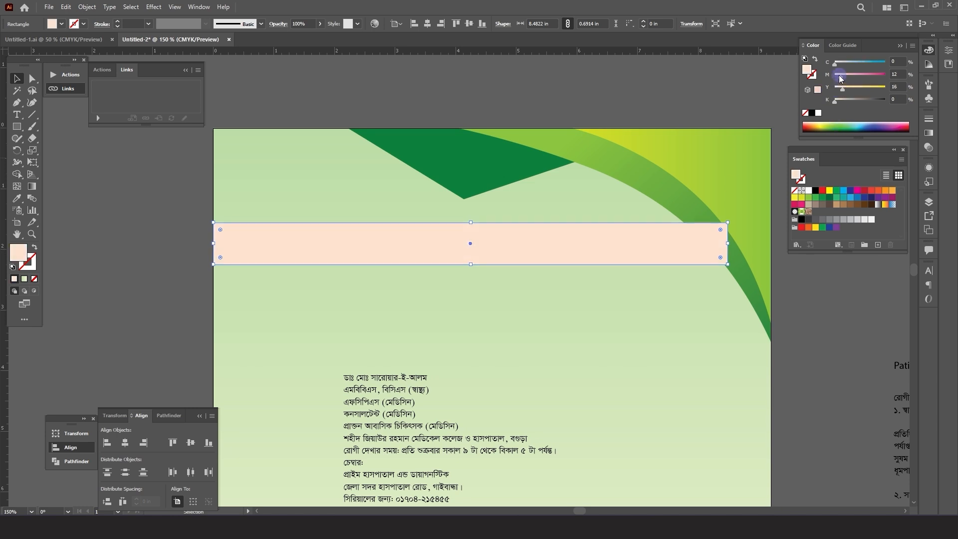
Step: Rearrange the stacking order with the green corner artwork in front of the cream band and the band behind the speciality title
left_click(696, 176)
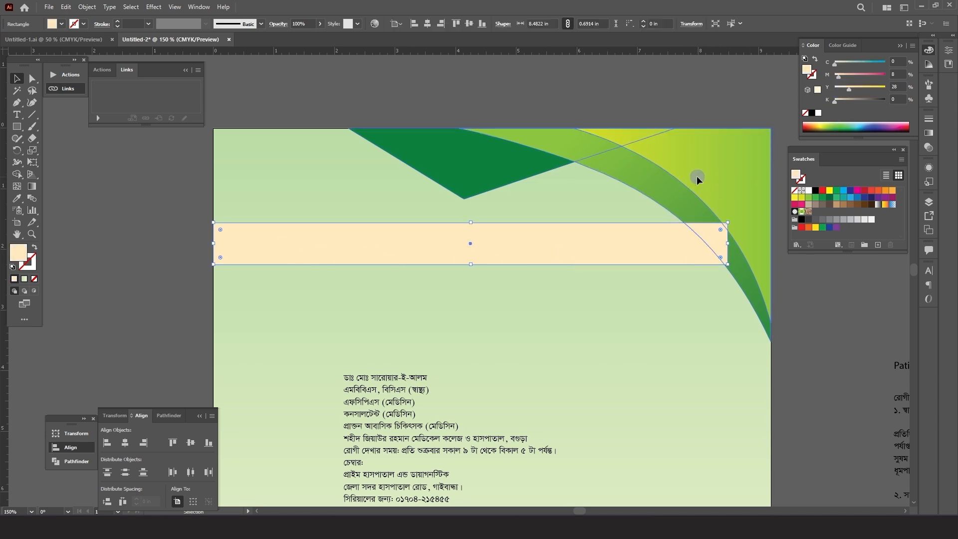
left_click(609, 160, "ctrl")
right_click(610, 161)
mouse_move(648, 287)
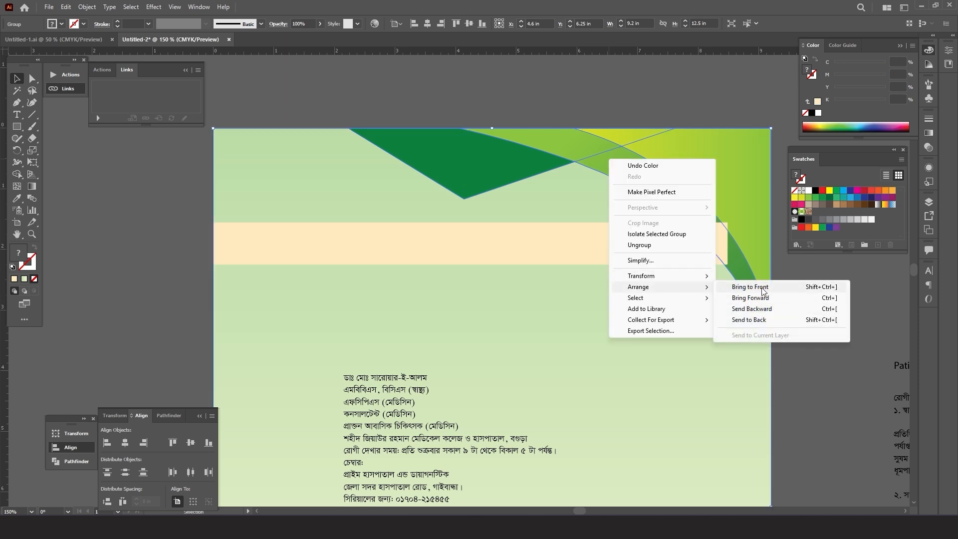
left_click(763, 287)
left_click(723, 118)
left_click(419, 256)
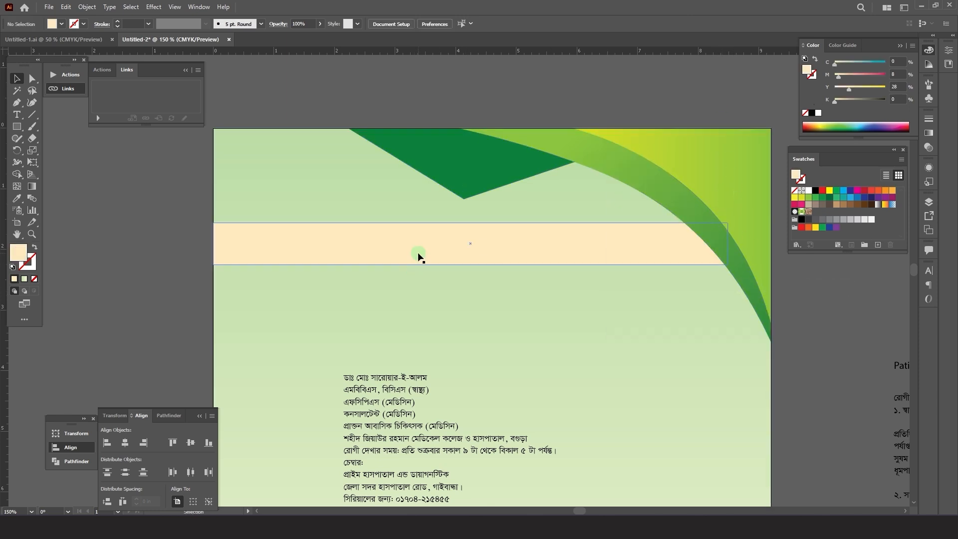
left_click(247, 186, "shift")
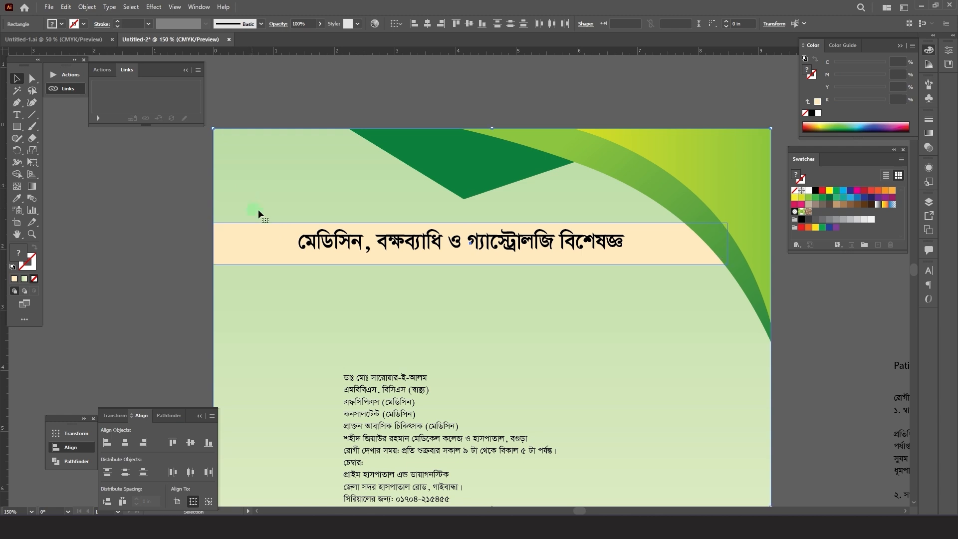
Step: Warm the title band's fill by raising its yellow value to 45%
left_click(247, 245)
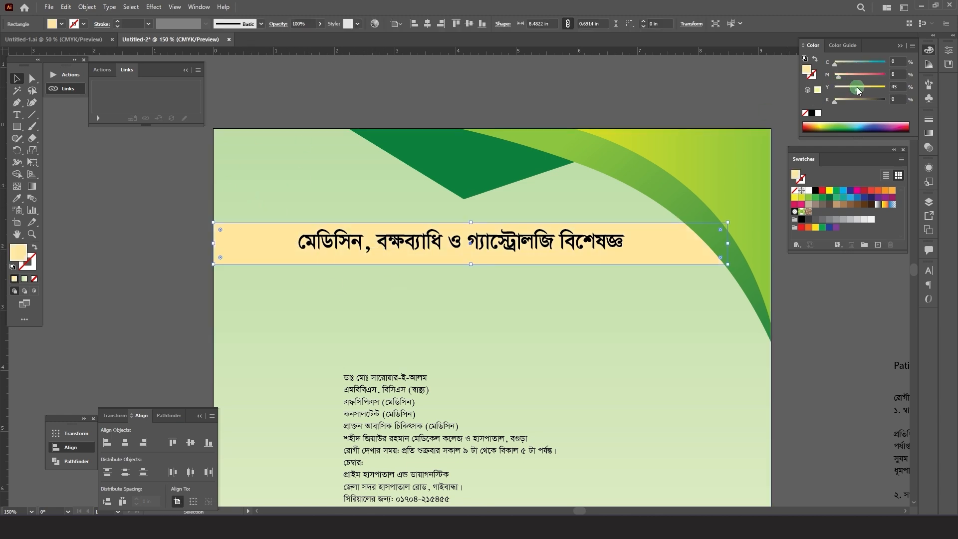
left_click_drag(857, 87, 857, 82)
left_click(379, 242)
Step: Cut the doctor's name, qualification and post lines from the text block and paste them as separate text below the title band
scroll(378, 243, "down", 1)
left_click(17, 114)
scroll(408, 375, "up", 2)
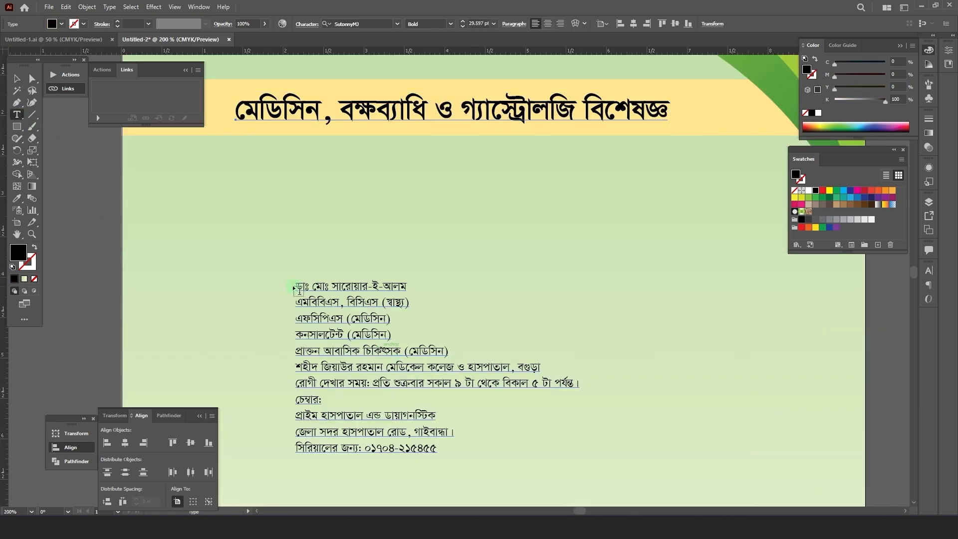
left_click_drag(295, 288, 566, 368)
key("ctrl+x")
left_click(593, 310, "ctrl")
scroll(591, 292, "down", 2)
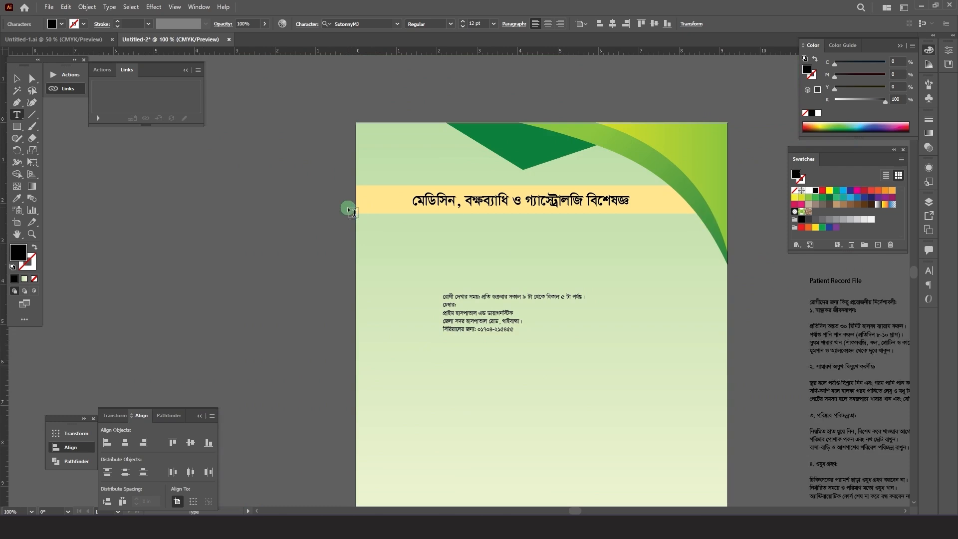
left_click(464, 232)
key("ctrl+v")
key("Escape")
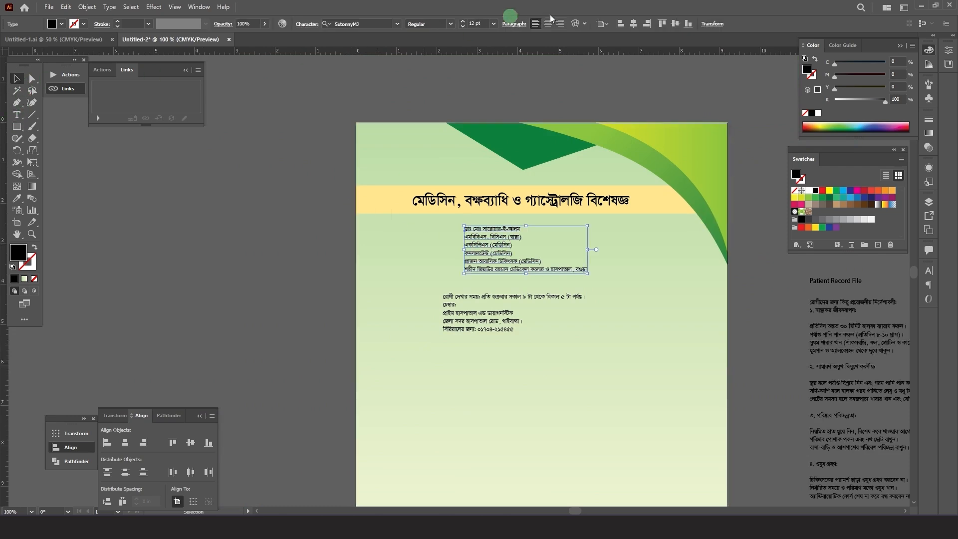
Step: Centre-align the doctor's details text and centre it horizontally on the artboard, moving the remaining chamber text further down
left_click(548, 23)
left_click_drag(495, 297, 495, 334)
left_click(480, 243)
left_click(124, 442)
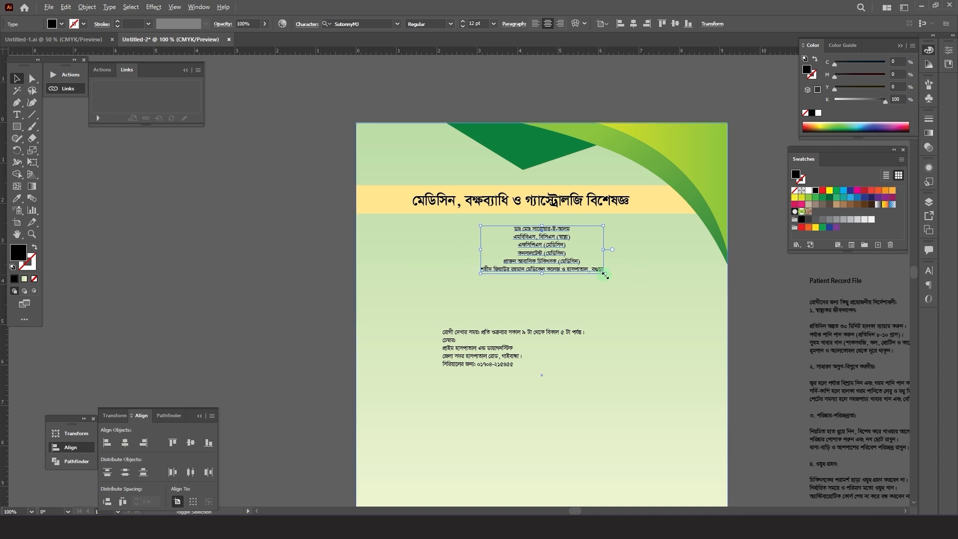
Step: Enlarge the doctor's details to about 28.4 pt just below the band, moving the visiting-hours and chamber text lower to make room
left_click_drag(604, 273, 662, 296)
left_click_drag(564, 224, 563, 242)
left_click_drag(515, 335, 512, 394)
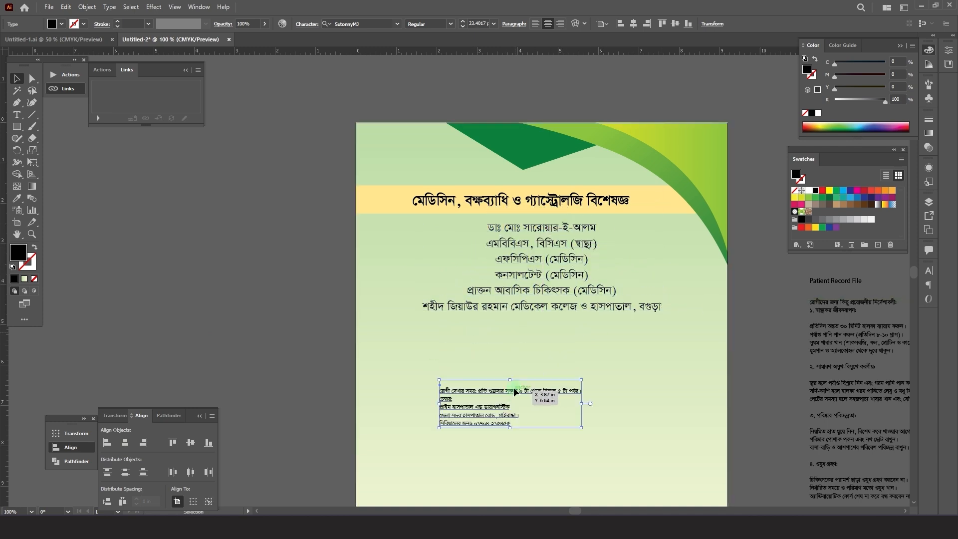
left_click_drag(551, 303, 551, 324)
left_click_drag(662, 242, 688, 231)
left_click_drag(571, 240, 567, 239)
Step: Set only the doctor's name line in bold
left_click(16, 115)
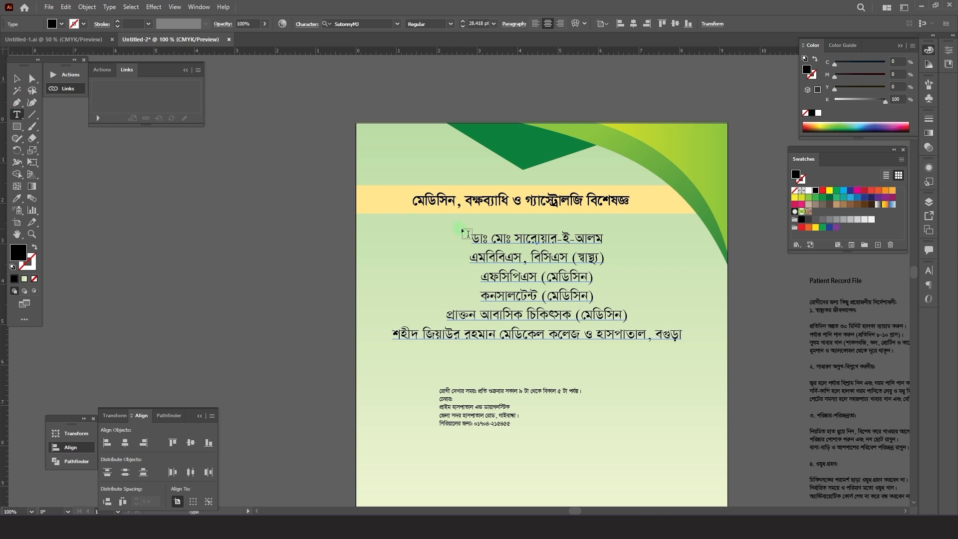
left_click_drag(468, 234, 603, 239)
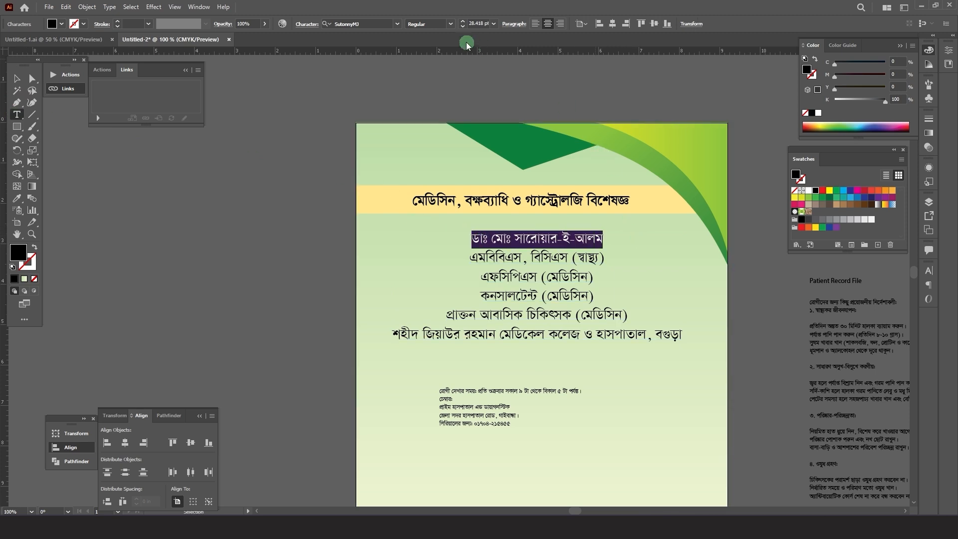
left_click(450, 24)
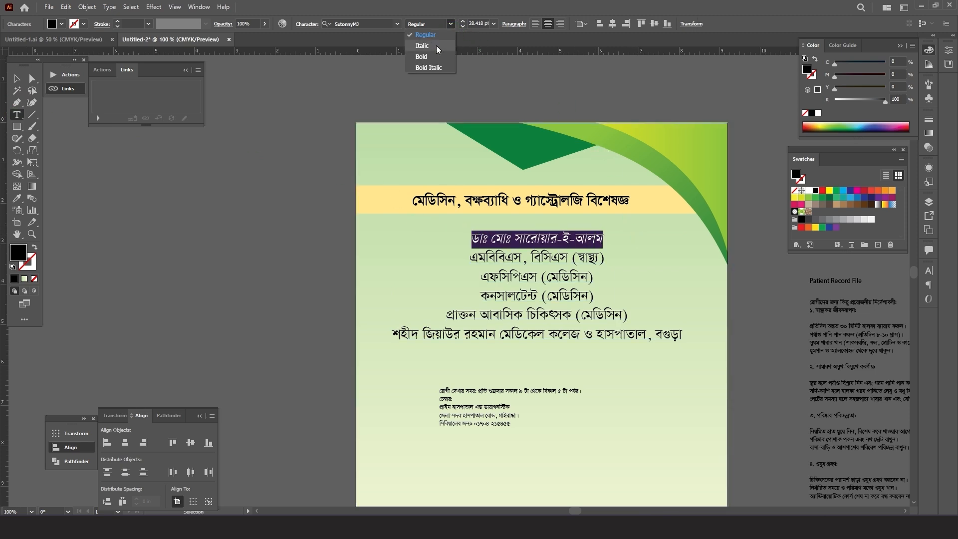
left_click(430, 52)
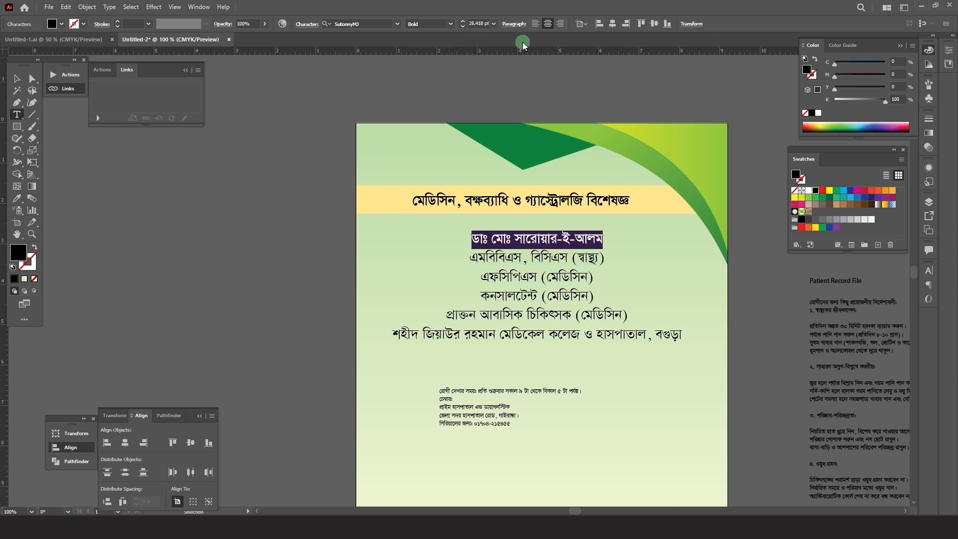
Step: Enlarge the doctor's name line to 59 pt and set the five qualification and post lines below it in bold
left_click(465, 23)
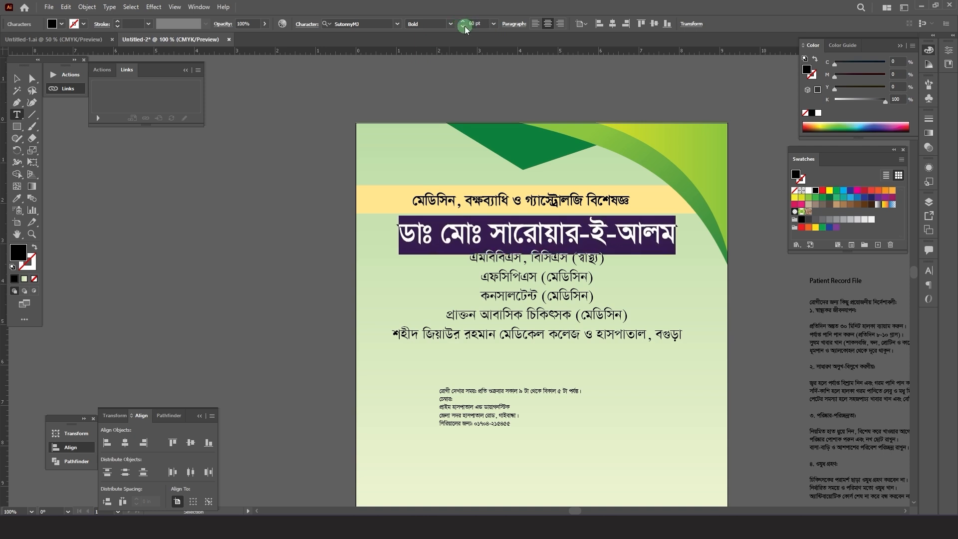
left_click_drag(469, 255, 782, 363)
left_click(451, 24)
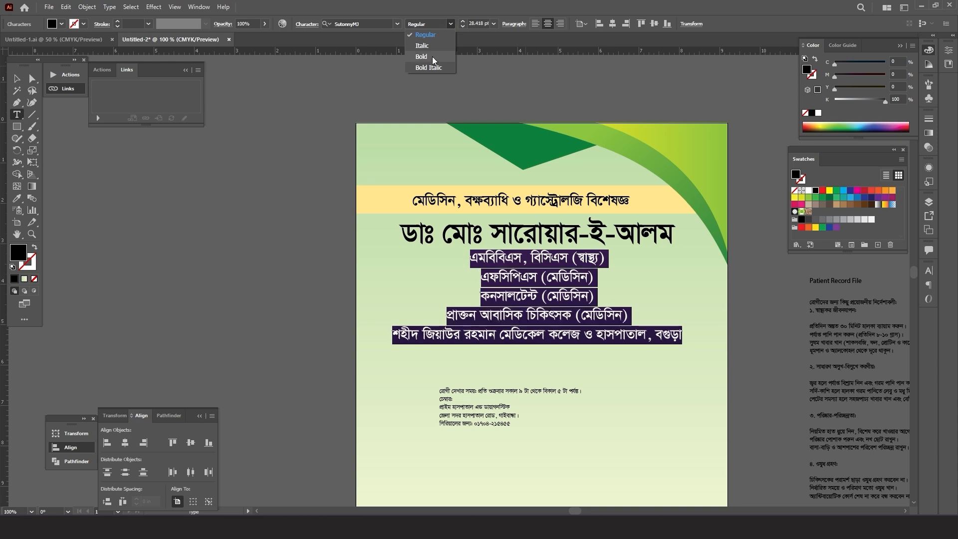
left_click(432, 57)
left_click(519, 259)
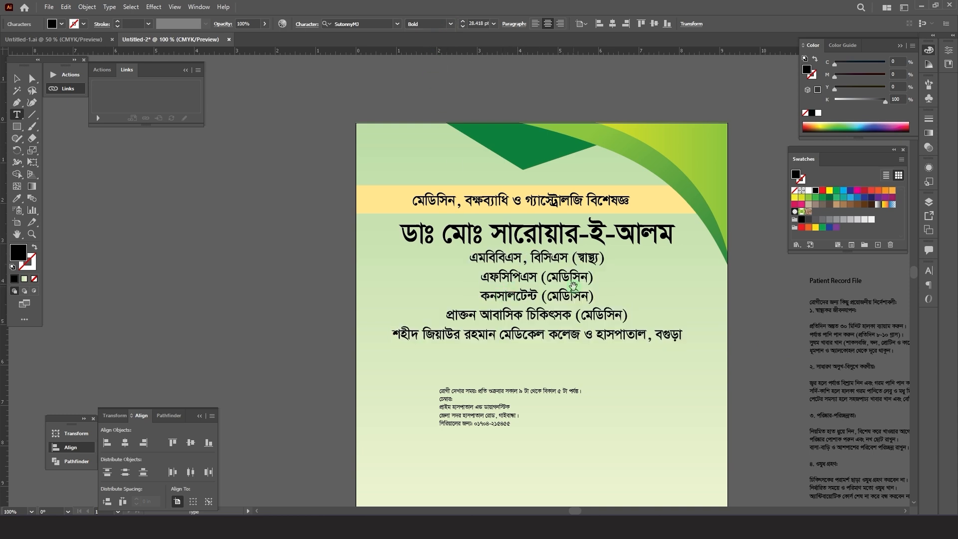
Step: Colour the former resident physician line dark blue and the doctor's name line red
key("ctrl+equal")
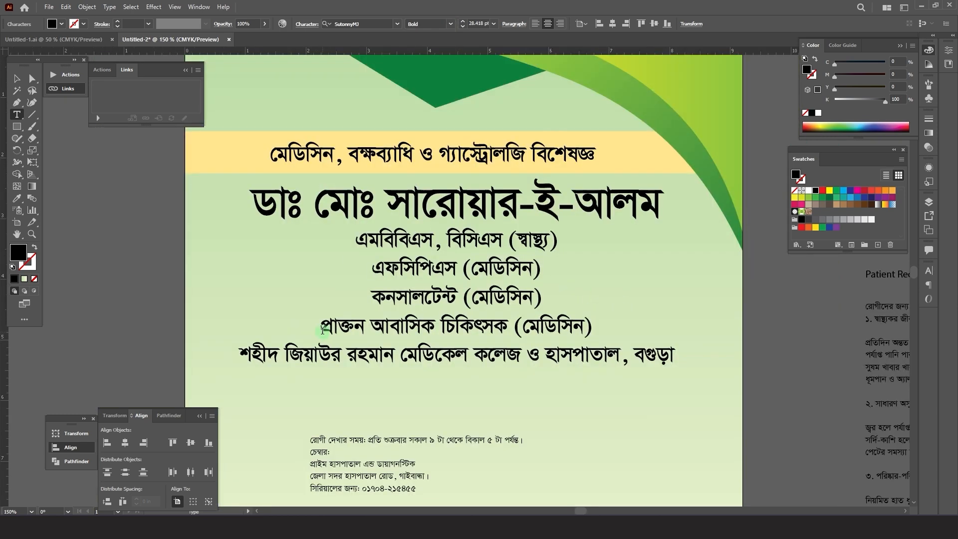
left_click_drag(323, 330, 593, 330)
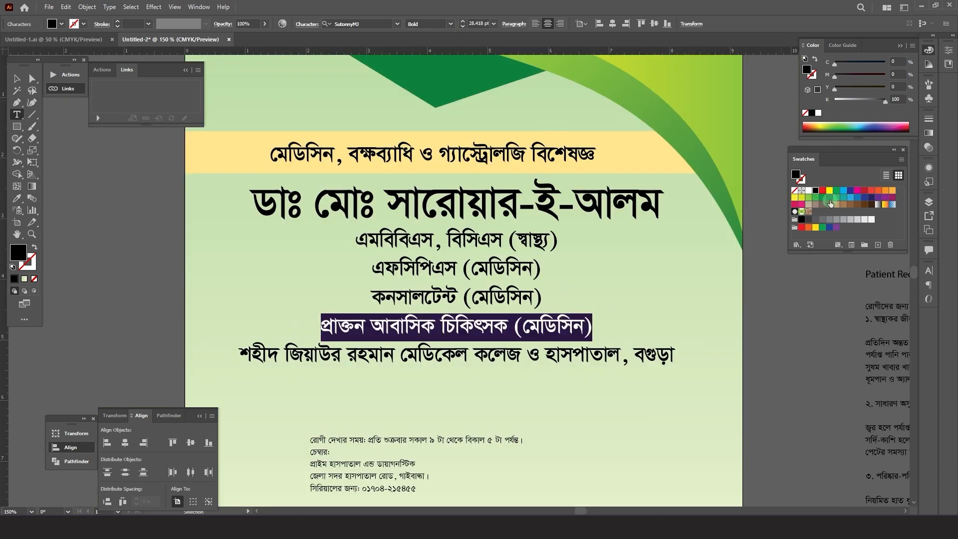
left_click(865, 191)
triple_click(403, 223)
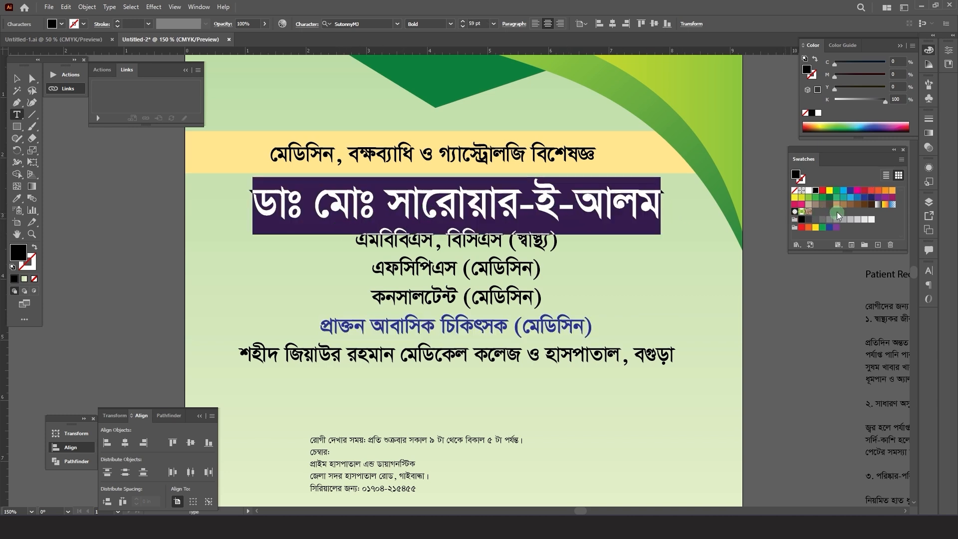
left_click(822, 191)
key("Escape")
scroll(405, 130, "down", 1)
left_click(109, 162)
scroll(439, 207, "down", 2)
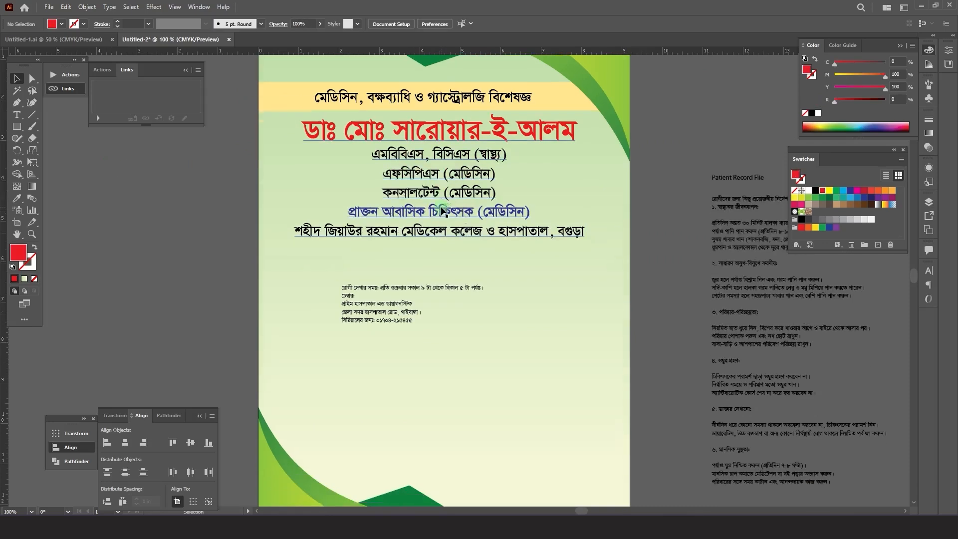
Step: Move the visiting-hours and chamber text lower and draw a rectangle about 7.21 x 0.51 in beneath the doctor's details
left_click_drag(356, 294, 354, 342)
key("m")
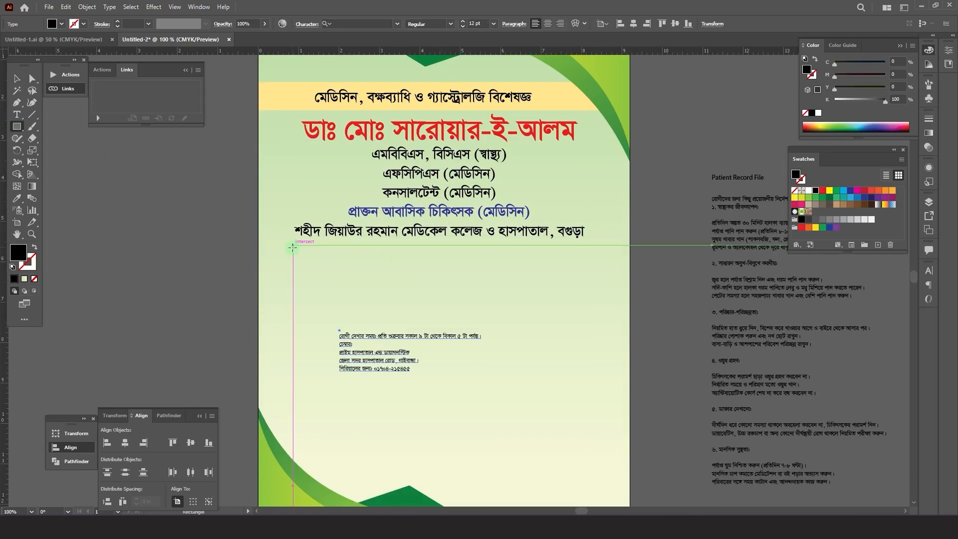
left_click_drag(296, 245, 588, 265)
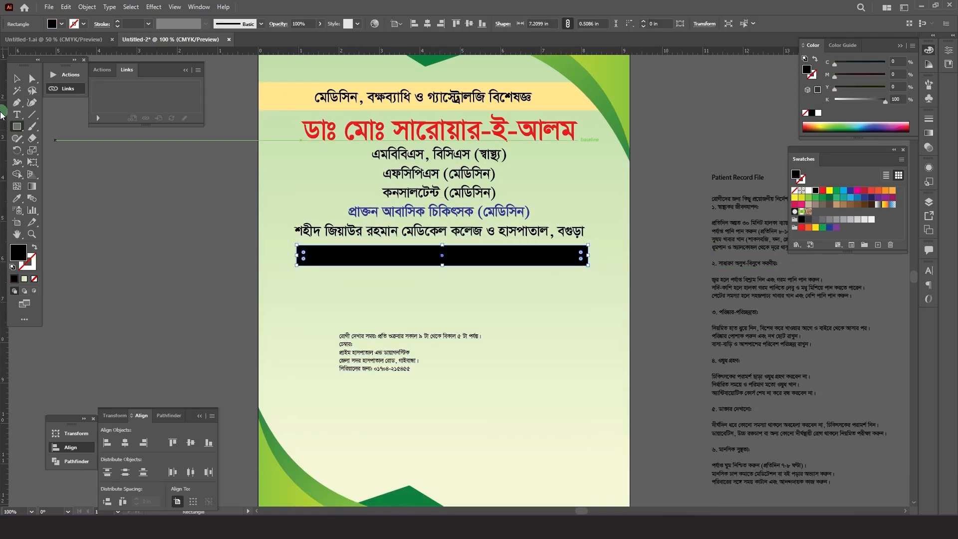
key("v")
Step: Fully round the new rectangle's corners to about 0.25 in and fill it with dark green sampled from the peak shape at the cover's bottom
key("ctrl+equal")
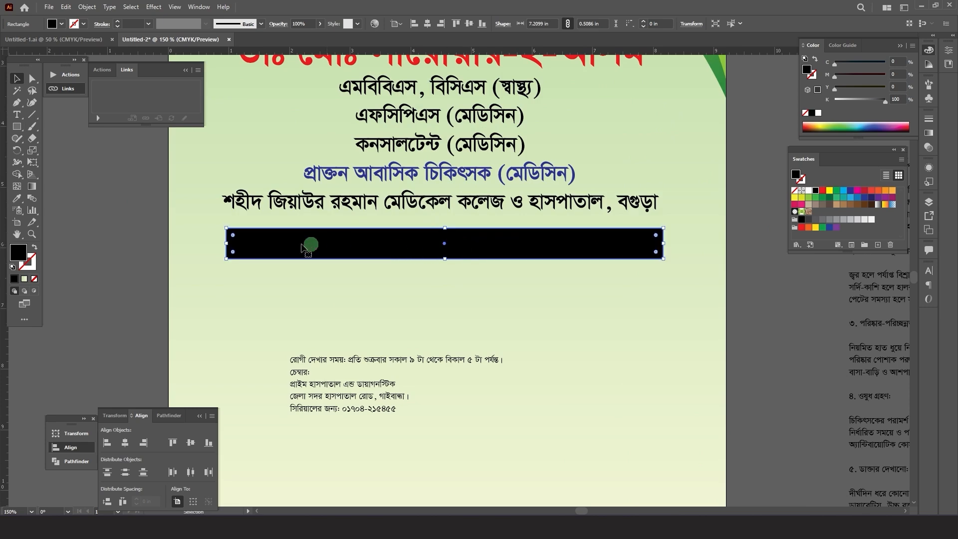
left_click_drag(242, 244, 307, 248)
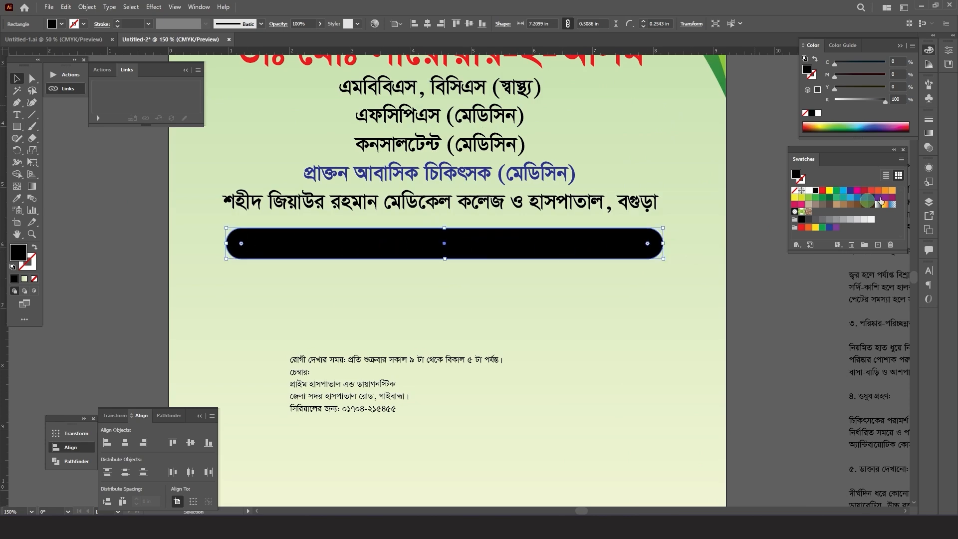
left_click(851, 193)
key("ctrl+minus")
key("ctrl+minus")
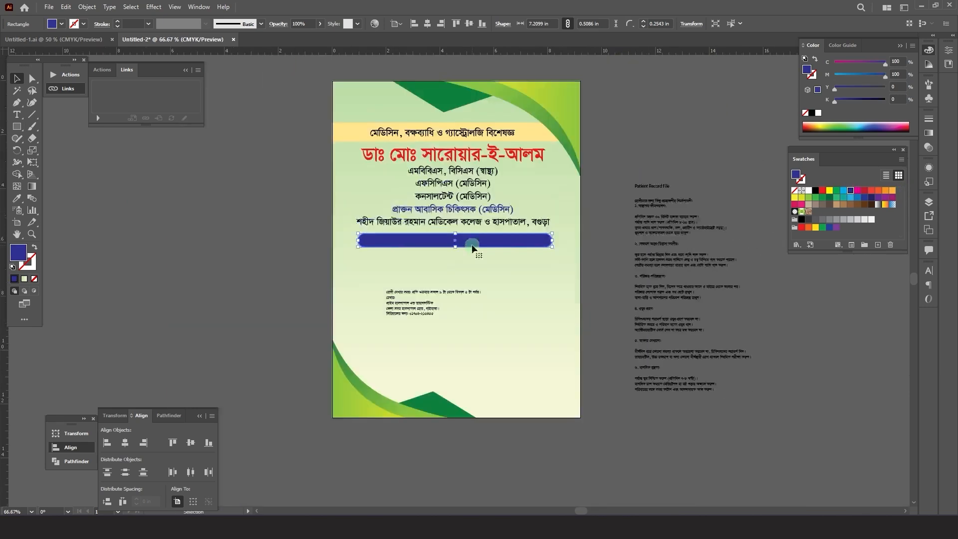
key("i")
left_click(450, 411)
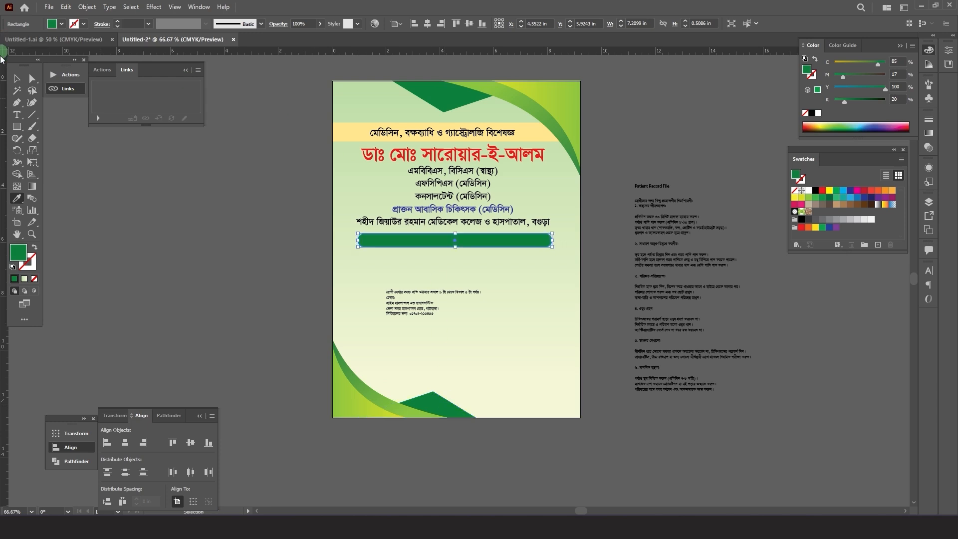
Step: Centre the rounded green bar horizontally on the artboard
left_click(16, 79)
left_click(389, 148)
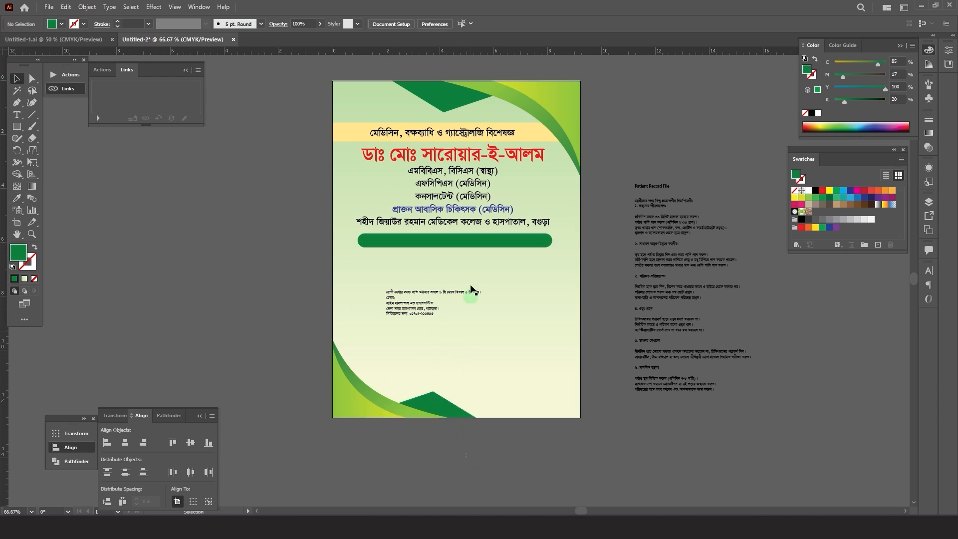
left_click(465, 242)
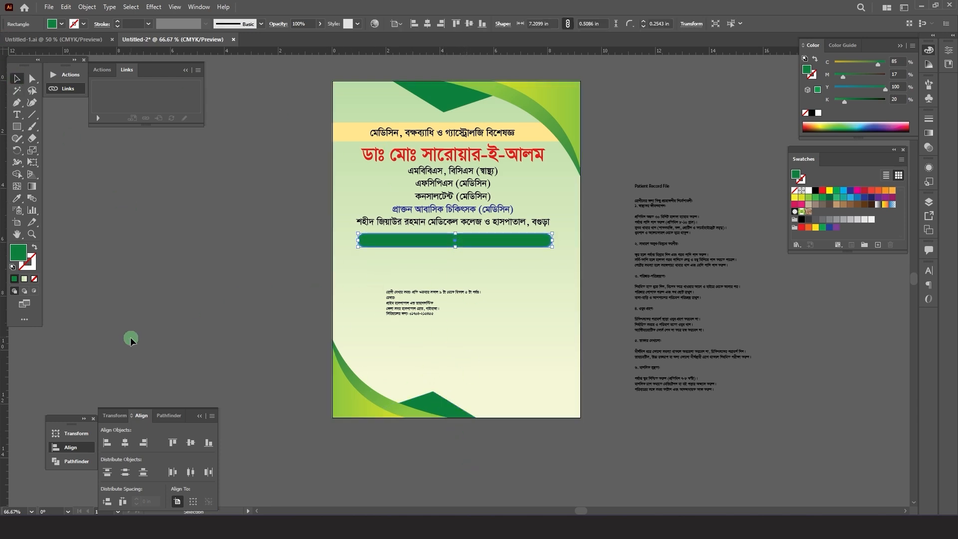
left_click(240, 253)
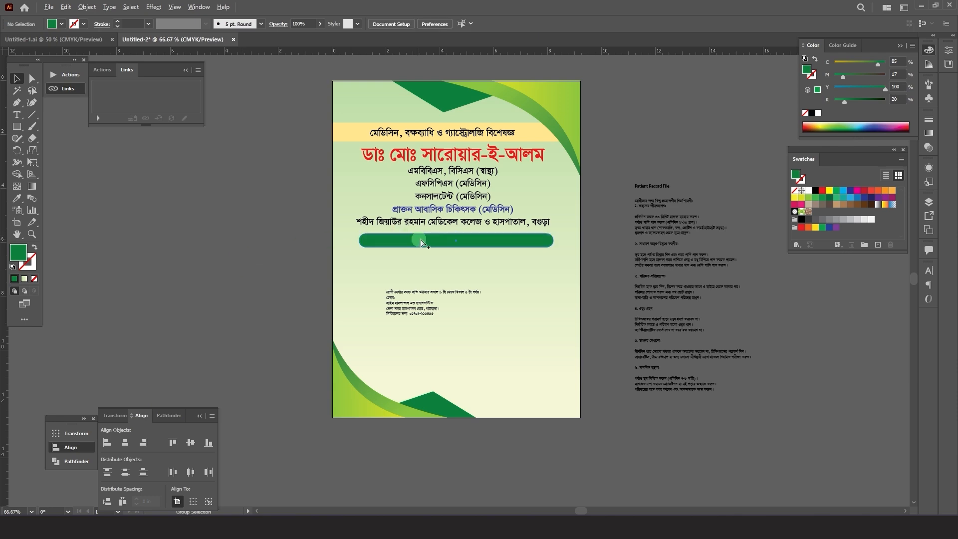
key("ctrl+equal")
key("ctrl+equal")
key("t")
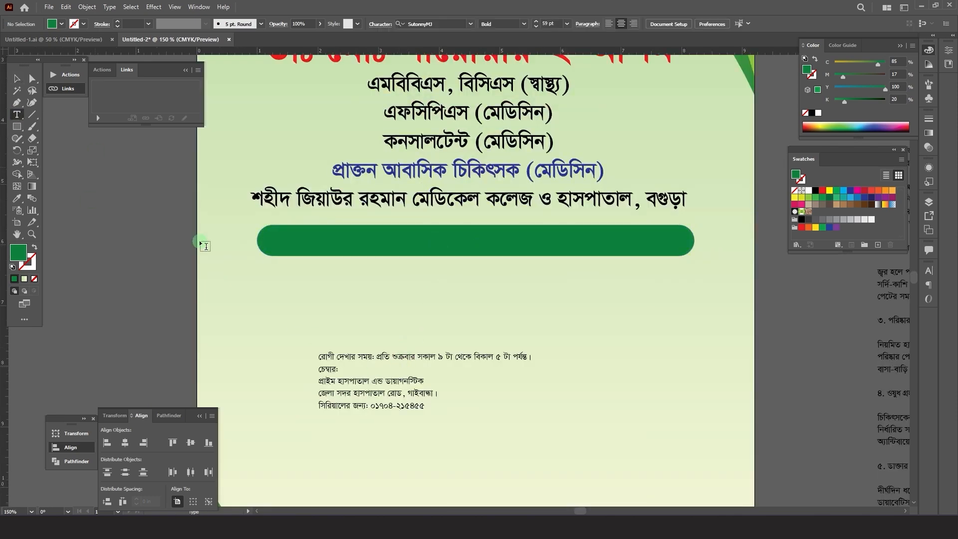
left_click(321, 357)
left_click_drag(318, 358, 604, 361)
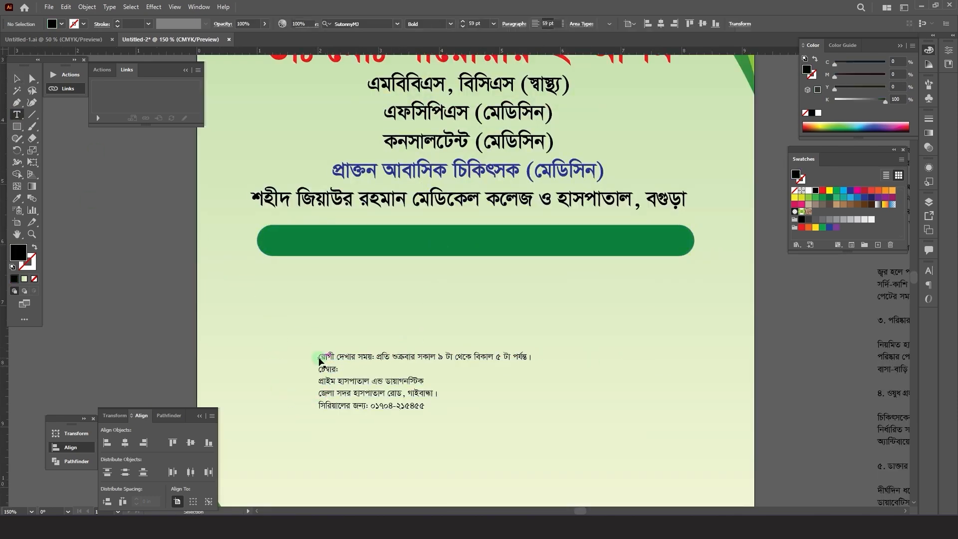
key("ctrl+z")
Step: Cut the visiting-hours line from the chamber text block and paste it as separate text just below the green bar
left_click_drag(320, 357, 531, 362)
key("ctrl+c")
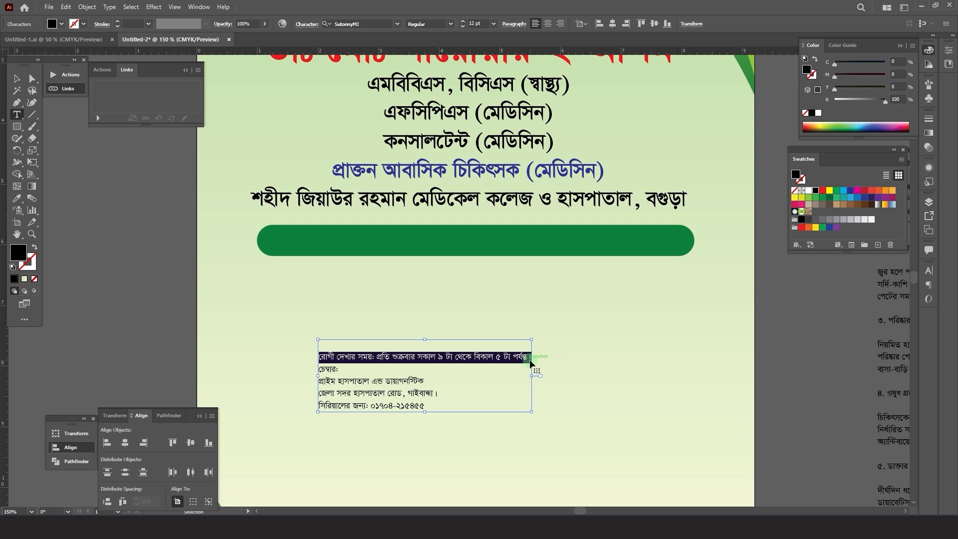
key("BackSpace")
left_click(298, 296)
key("ctrl+v")
key("Escape")
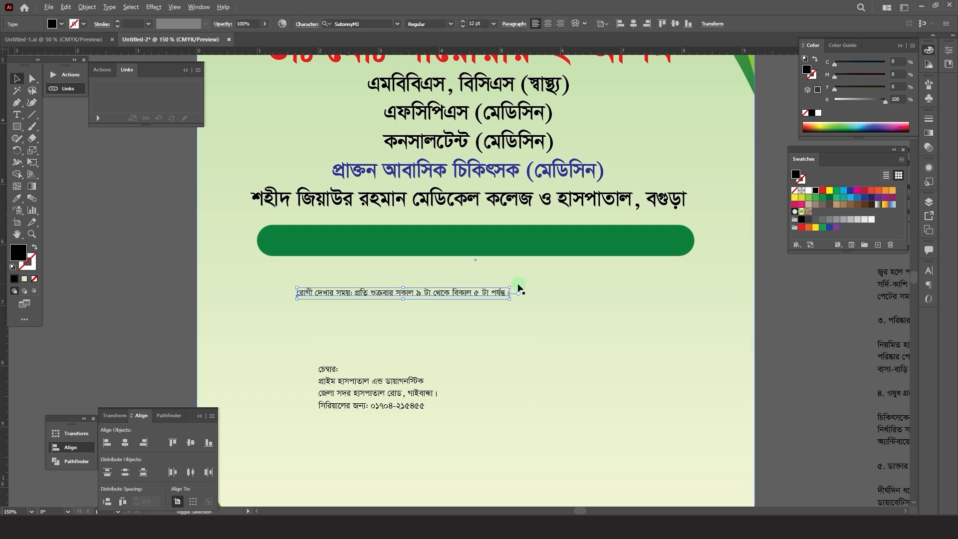
Step: Enlarge the visiting-hours line to about 22.6 pt in bold white and centre it on the green bar
left_click_drag(510, 285, 594, 258)
left_click_drag(557, 283, 600, 244)
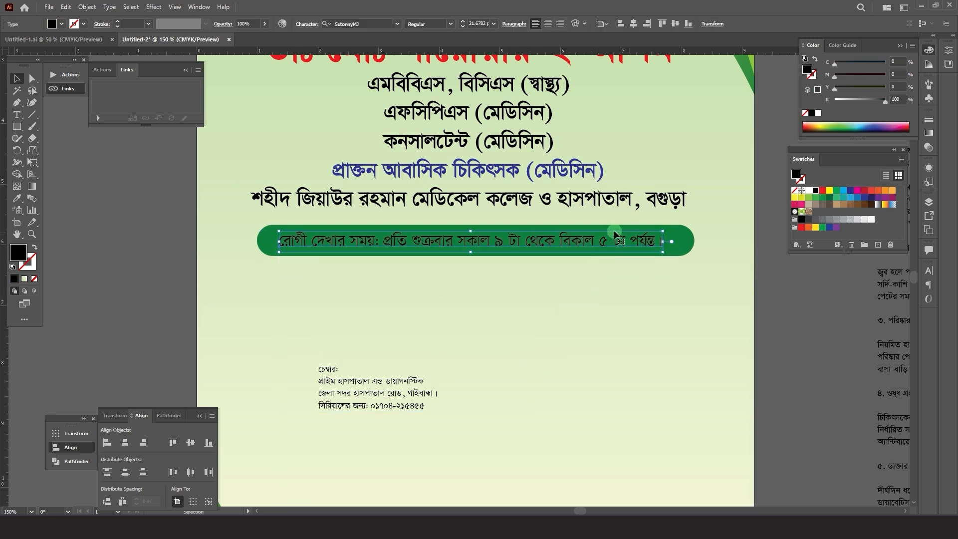
left_click(819, 113)
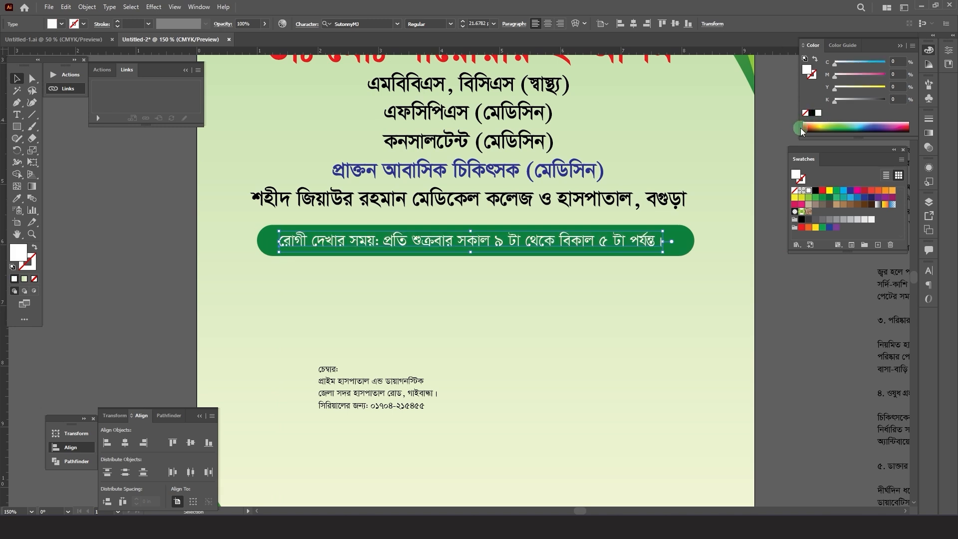
left_click(450, 24)
left_click(433, 61)
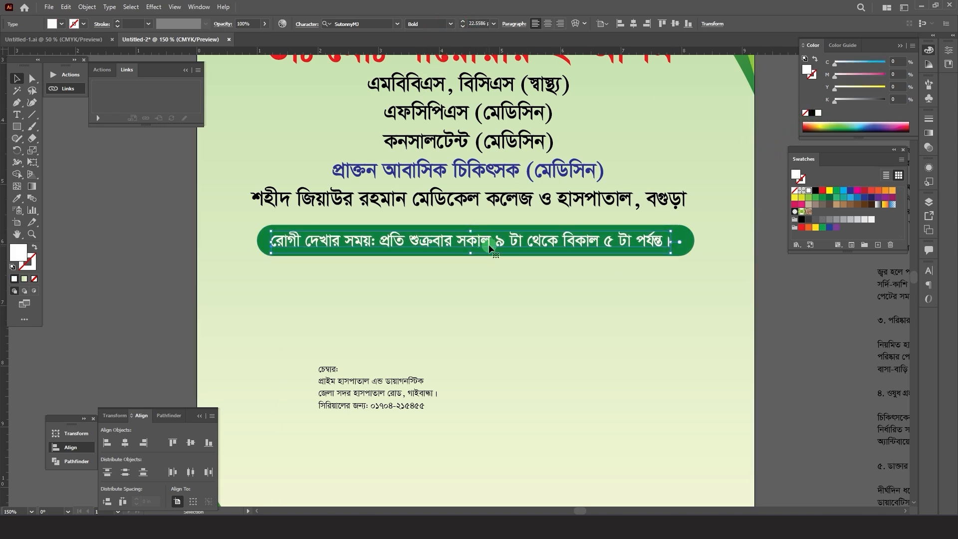
left_click(546, 25)
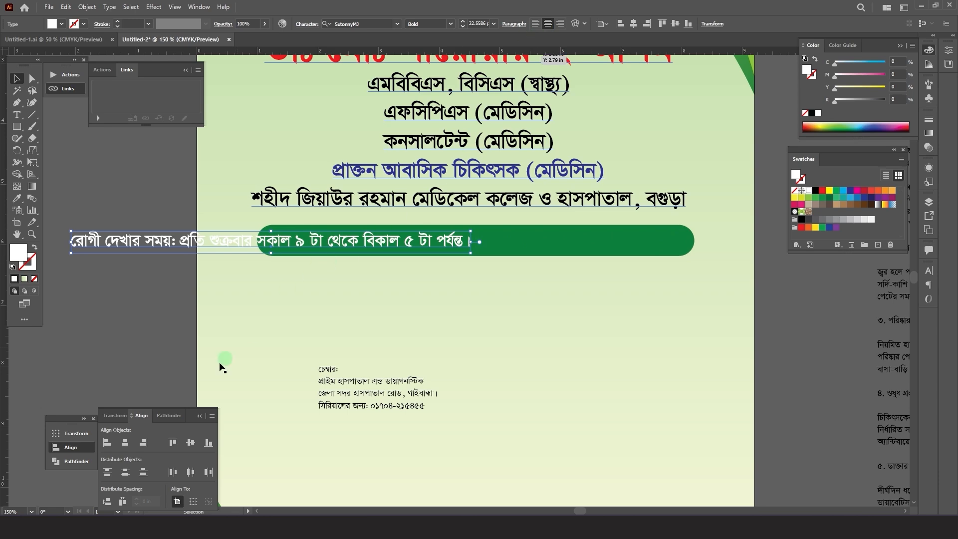
left_click(145, 439)
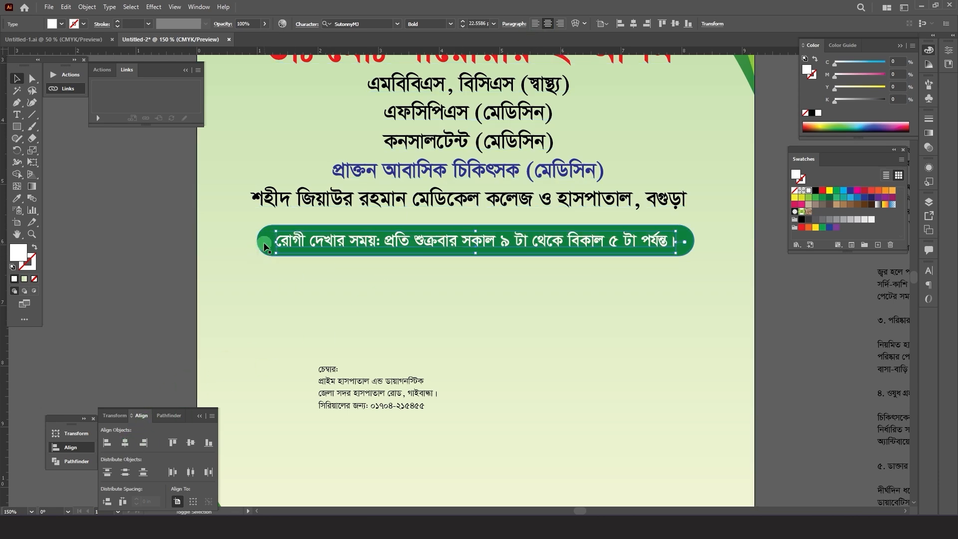
Step: Move the chamber text off the artboard and draw a 9.2 in wide rectangle about 3.11 in tall along the artboard's bottom edge
scroll(466, 237, "down", 1)
left_click_drag(388, 311, 181, 334)
scroll(265, 317, "down", 1)
scroll(265, 316, "down", 3)
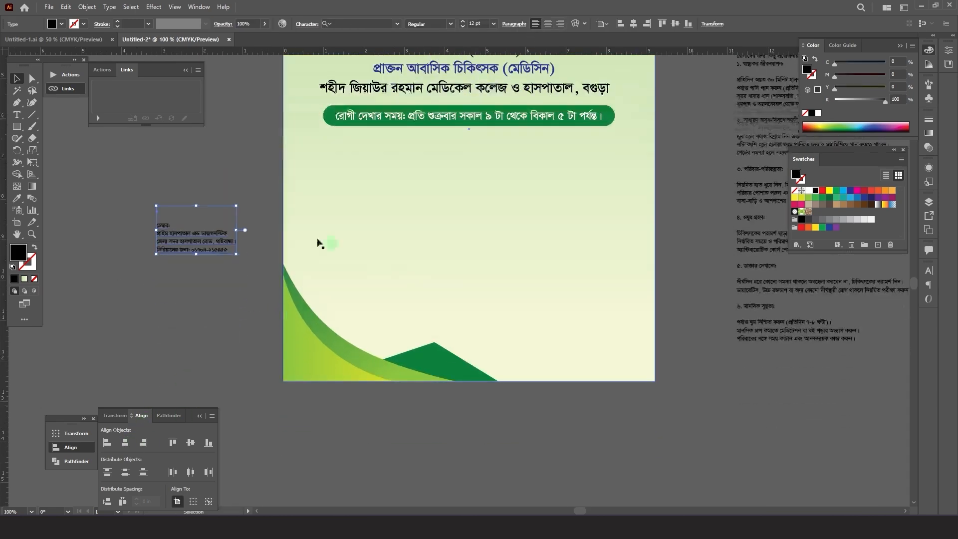
left_click(16, 127)
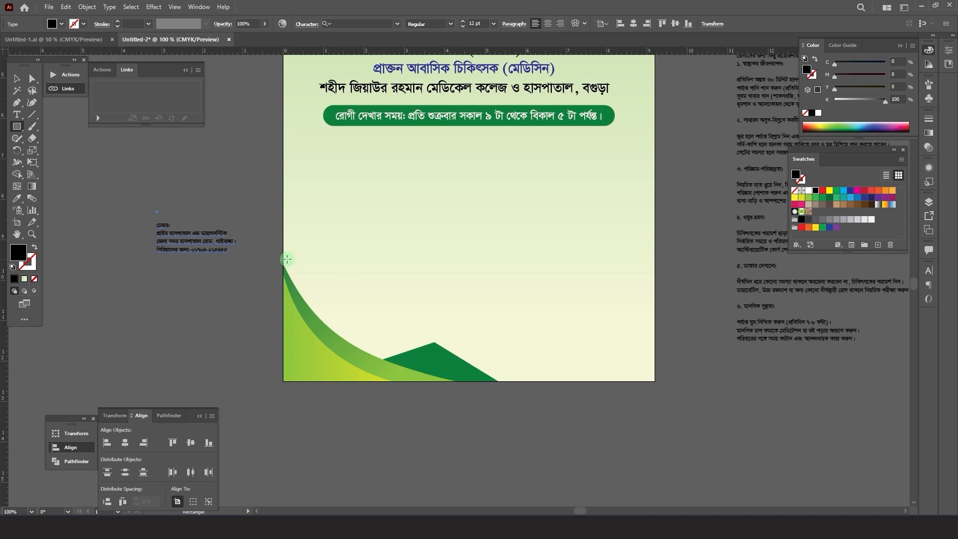
mouse_move(287, 259)
left_mouse_down()
mouse_move(594, 352)
mouse_move(655, 381)
left_mouse_up()
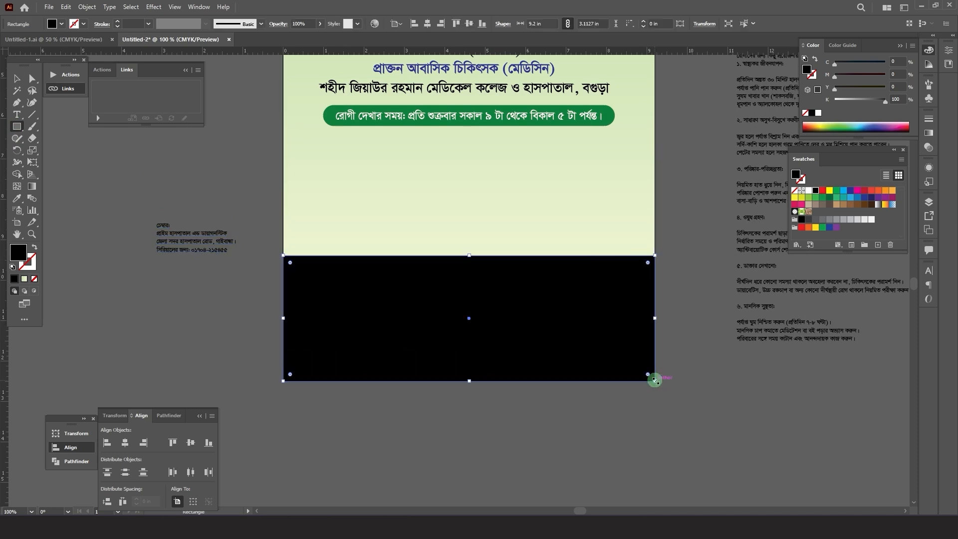
left_click(18, 80)
key("ctrl+minus")
scroll(605, 73, "up", 1)
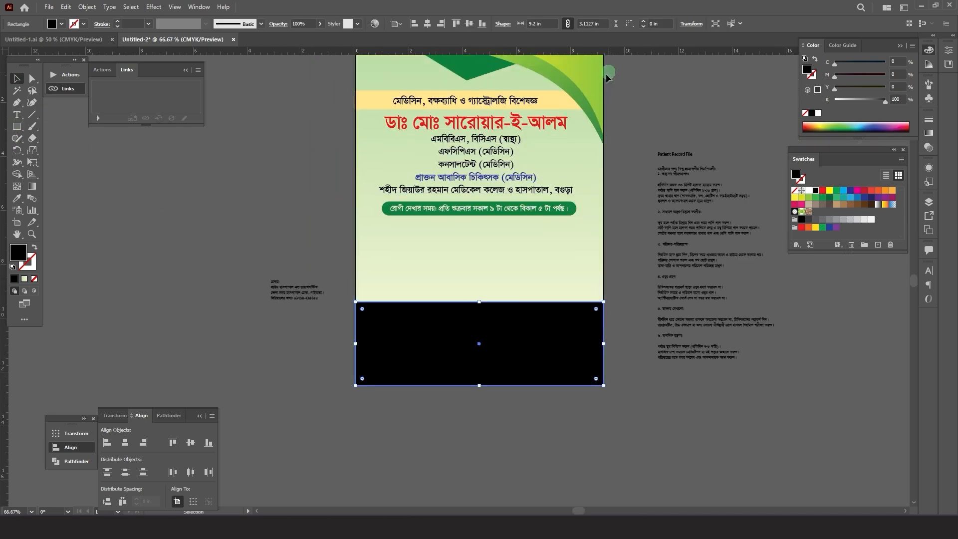
left_click(321, 384)
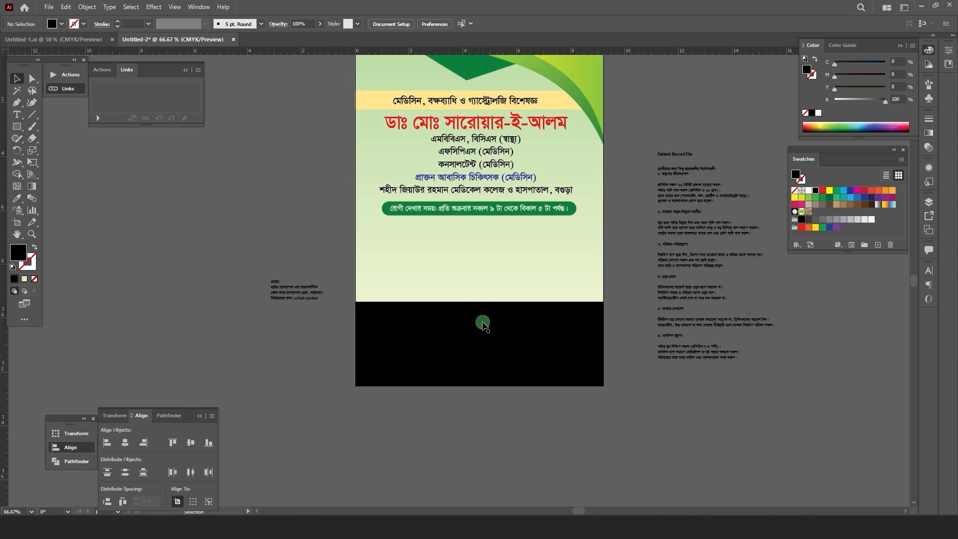
Step: Send the black bottom rectangle and the gradient background to the back, behind the green corner shapes
left_click(482, 323)
left_click(517, 280, "shift")
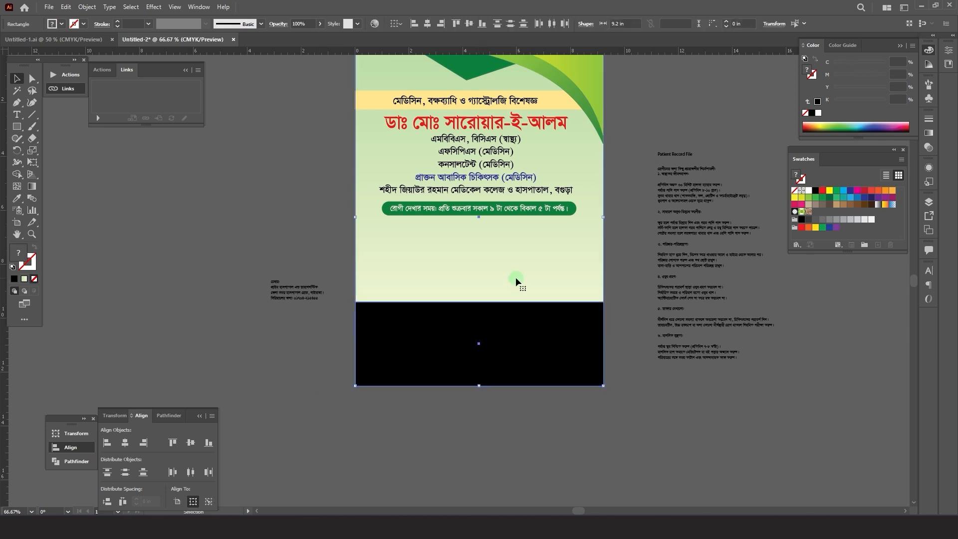
right_click(516, 277)
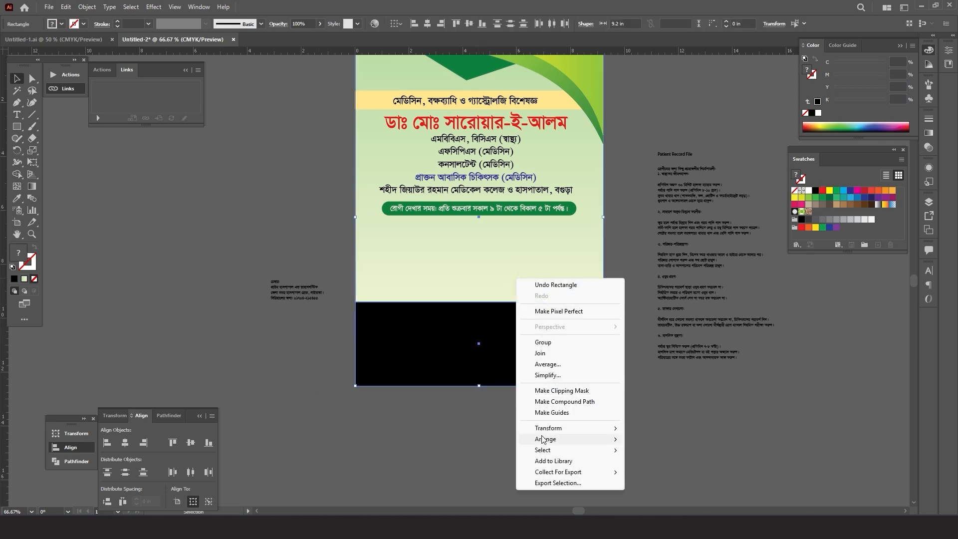
mouse_move(561, 440)
left_click(661, 472)
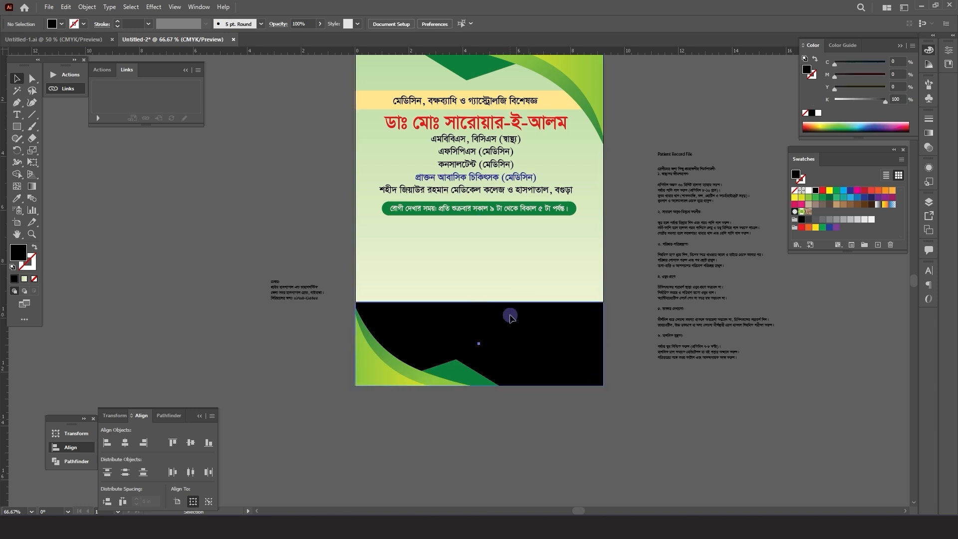
Step: Fill the bottom rectangle with a sampled pale mint green (C 24, M 0, Y 20, K 0)
left_click(16, 201)
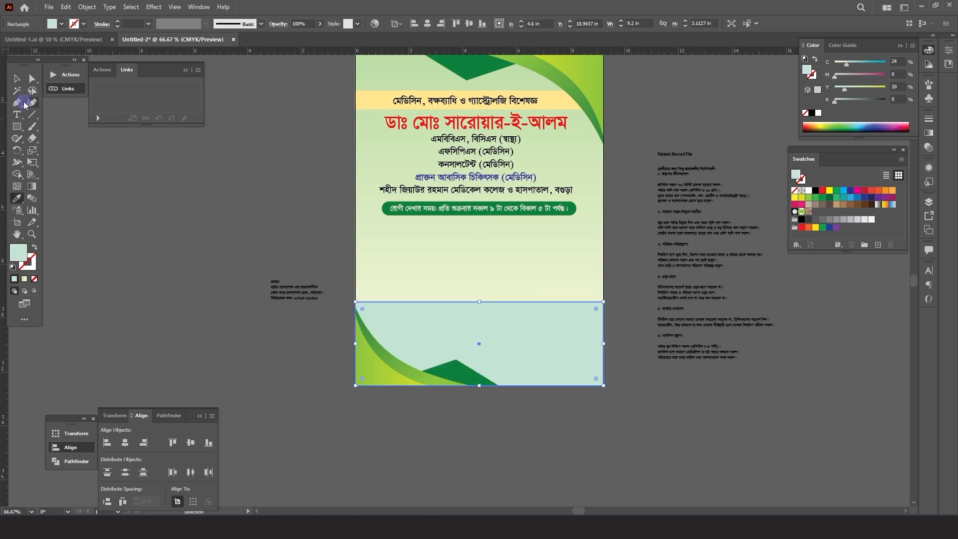
left_click(234, 335)
scroll(567, 339, "up", 1)
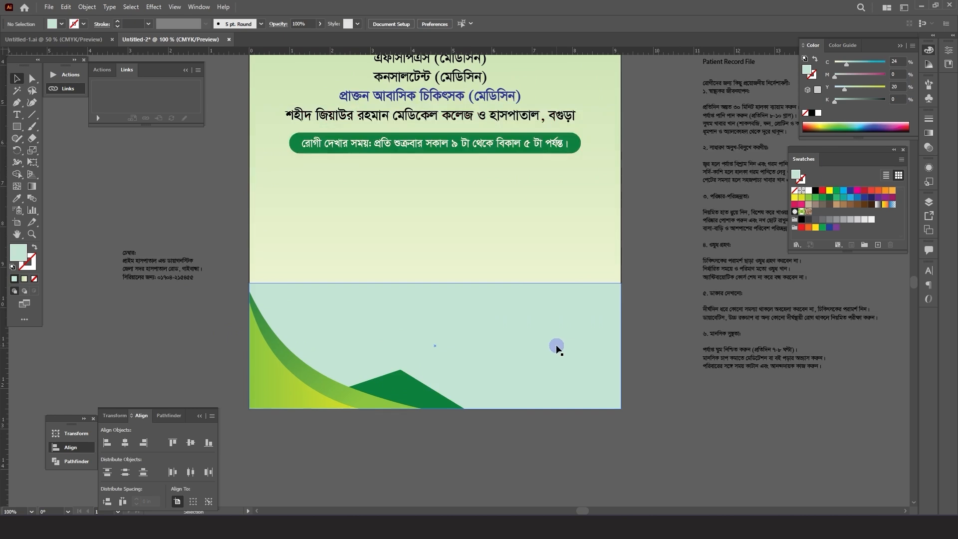
Step: Set the yellow value of the mint bottom panel's fill to 27%
left_click(558, 348)
left_click_drag(849, 89, 849, 89)
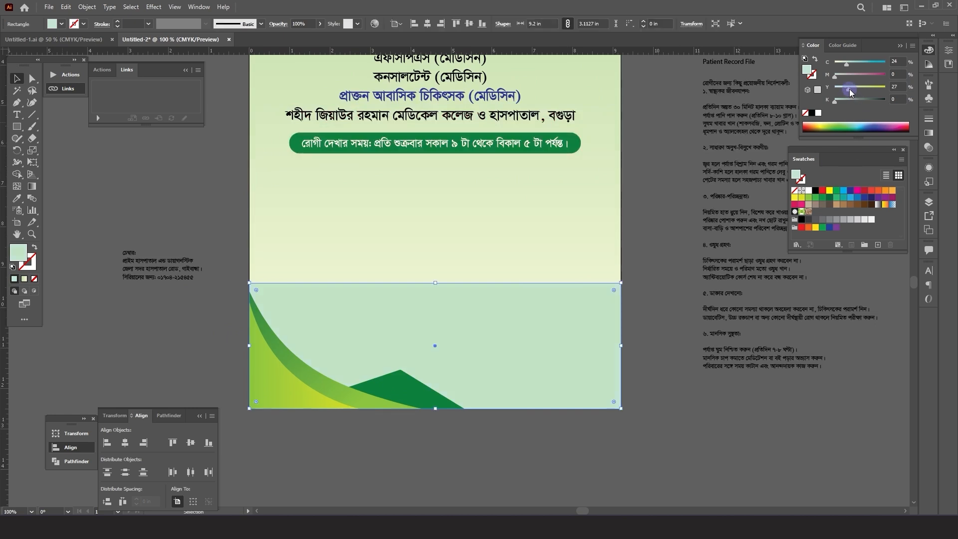
left_click(659, 302)
Step: Duplicate the mint panel, shrink the copy to a strip about 0.16 in tall along its upper edge, and fill it with the triangle's dark green
left_click(501, 336)
left_click(418, 339)
left_click_drag(438, 409, 435, 290)
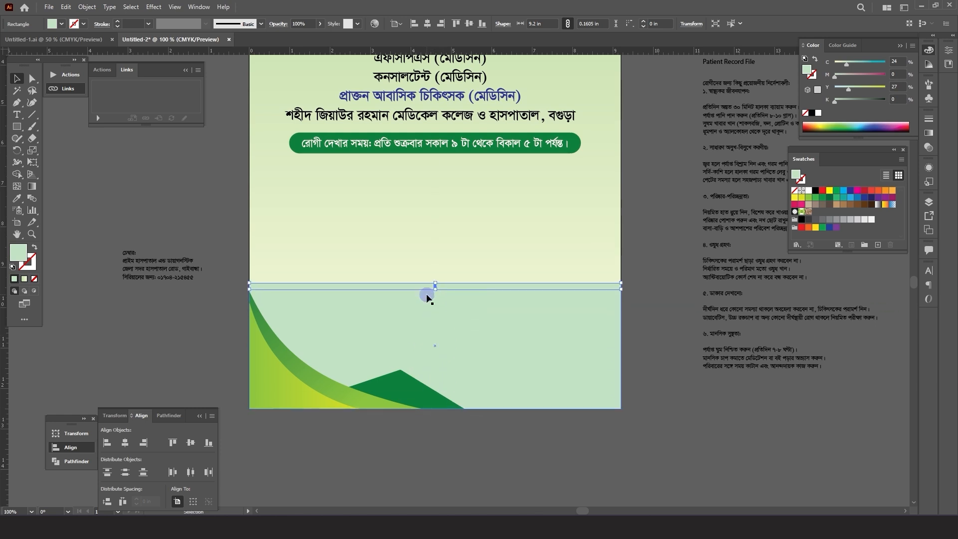
left_click(17, 199)
left_click(398, 389)
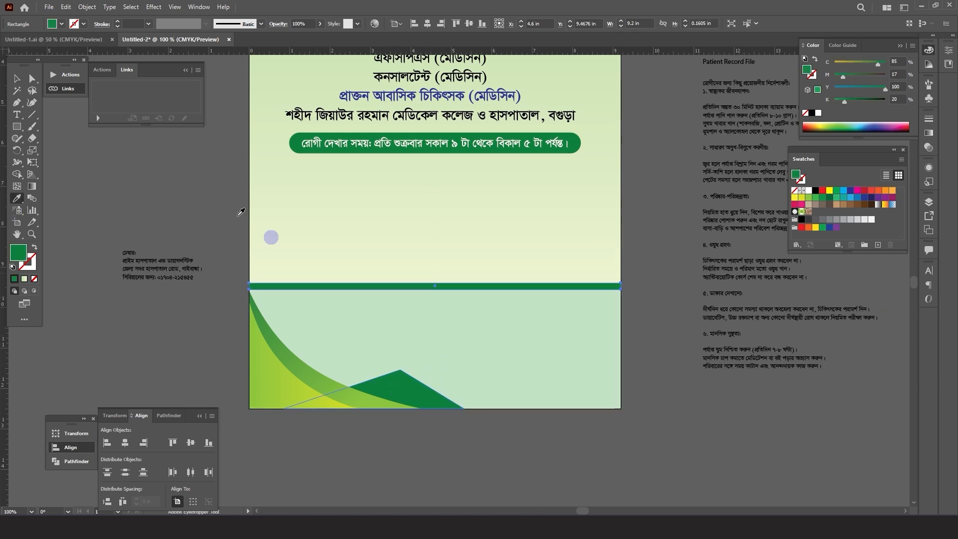
left_click(16, 78)
left_click(240, 296)
scroll(239, 296, "up", 2)
scroll(217, 285, "down", 2)
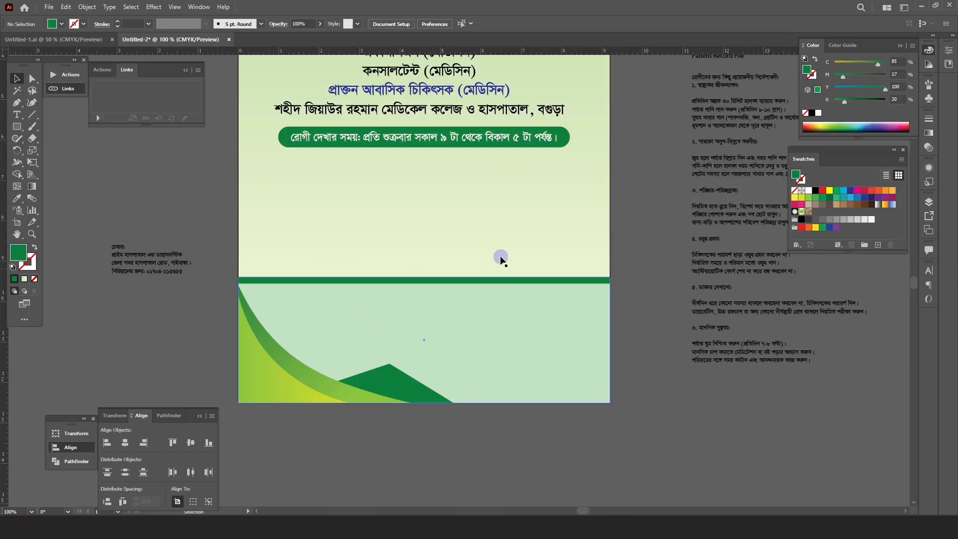
scroll(509, 300, "down", 1)
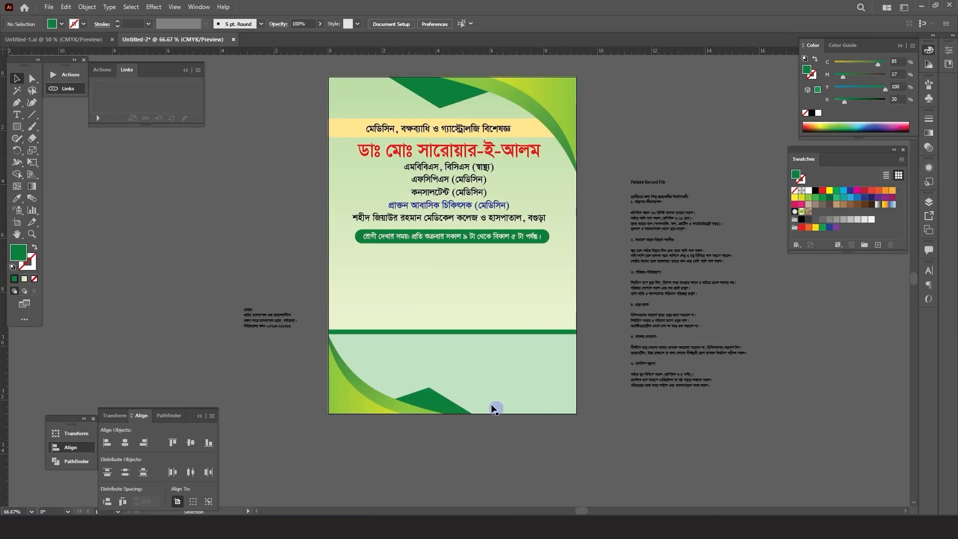
Step: Draw a dark green tab with a slanted right end below the strip's left end, and bring the corner shapes in front of it
scroll(479, 394, "up", 1)
scroll(171, 294, "up", 2)
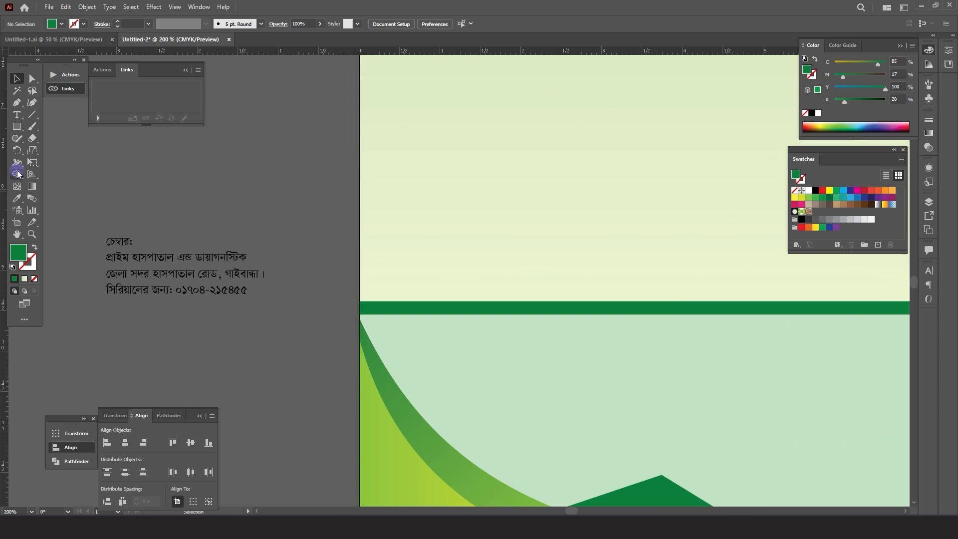
left_click(16, 127)
scroll(380, 322, "up", 1)
mouse_move(348, 311)
left_mouse_down()
mouse_move(579, 360)
mouse_move(524, 363)
left_mouse_up()
left_click(31, 80)
left_click(17, 79)
scroll(343, 299, "down", 1)
left_click(396, 423)
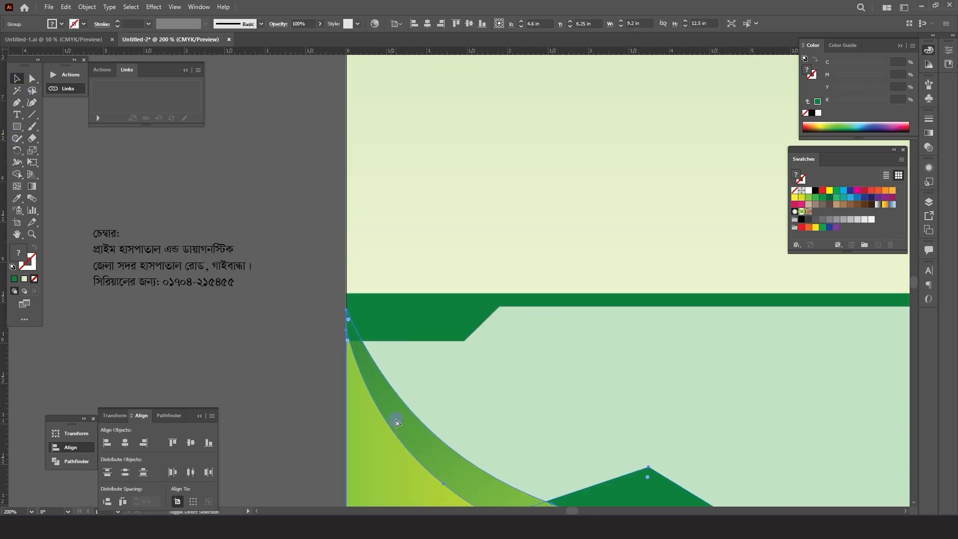
left_click(342, 310)
Step: Split the heading চেম্বার: from the chamber text and place it on the green tab in bold white at about 32.7 pt
key("t")
left_click_drag(93, 234, 160, 235)
key("ctrl+c")
key("BackSpace")
left_click(274, 391)
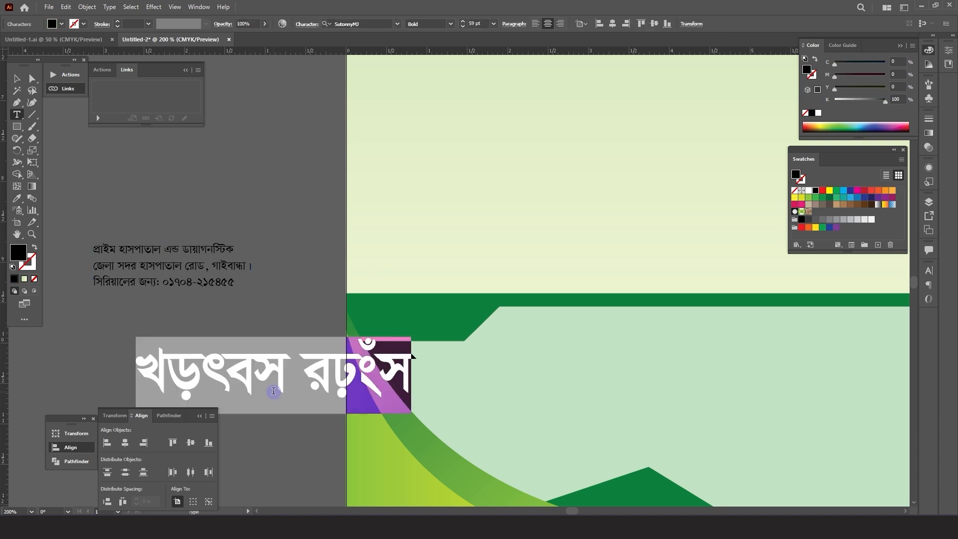
key("ctrl+v")
left_click(17, 78)
left_click_drag(301, 397, 342, 421)
left_click_drag(320, 400, 424, 320)
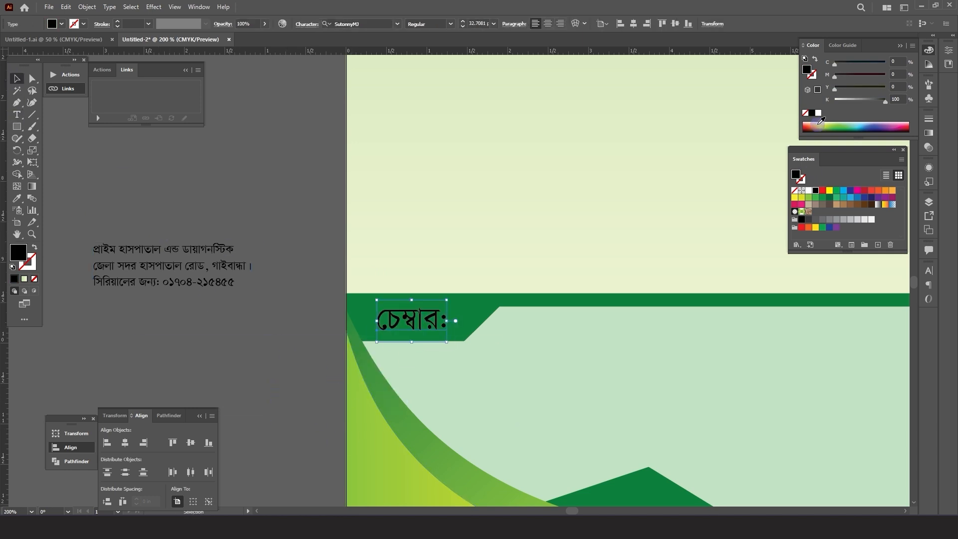
left_click(818, 113)
left_click(439, 24)
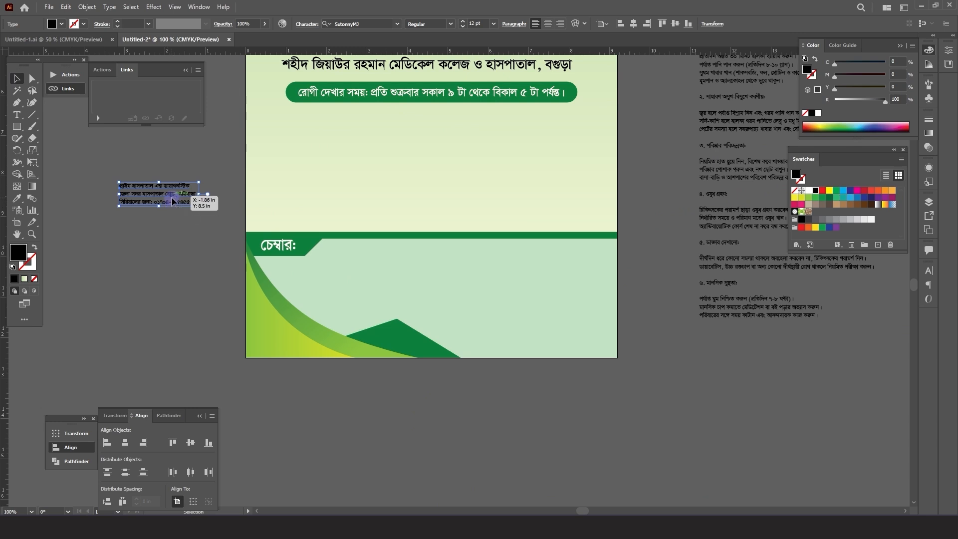
Step: Place the remaining chamber text centred on the mint panel at about 29.2 pt, with the hospital name larger in bold red
left_click_drag(167, 208, 504, 273)
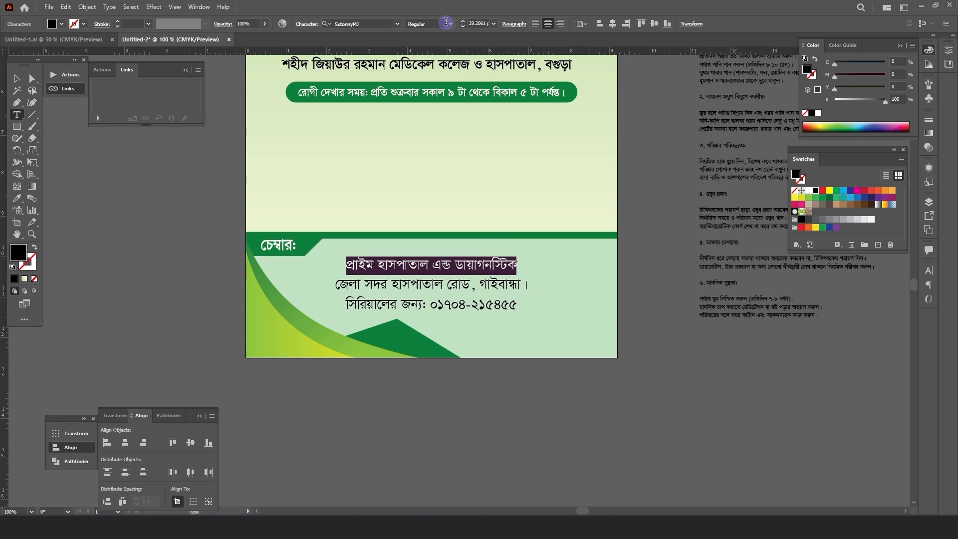
left_click(445, 22)
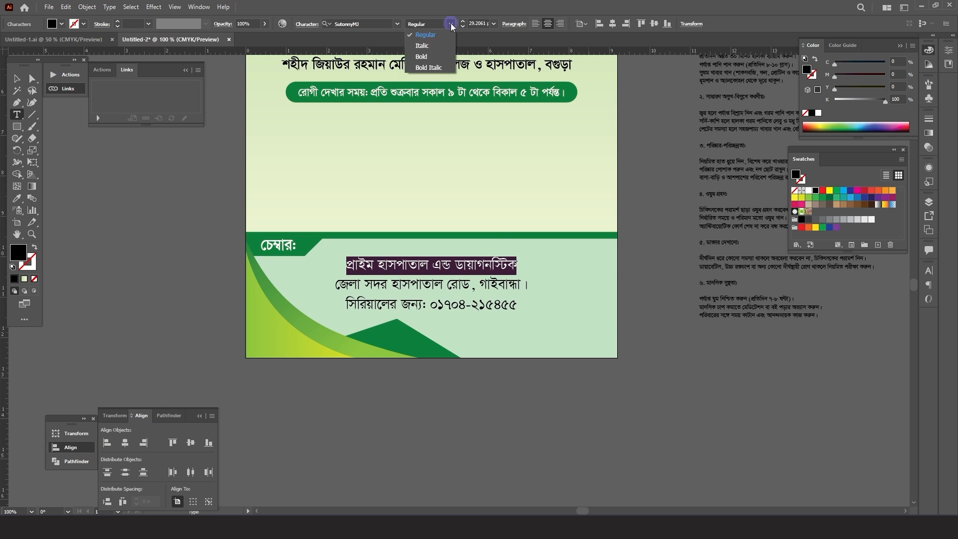
left_click(431, 46)
left_click(886, 76)
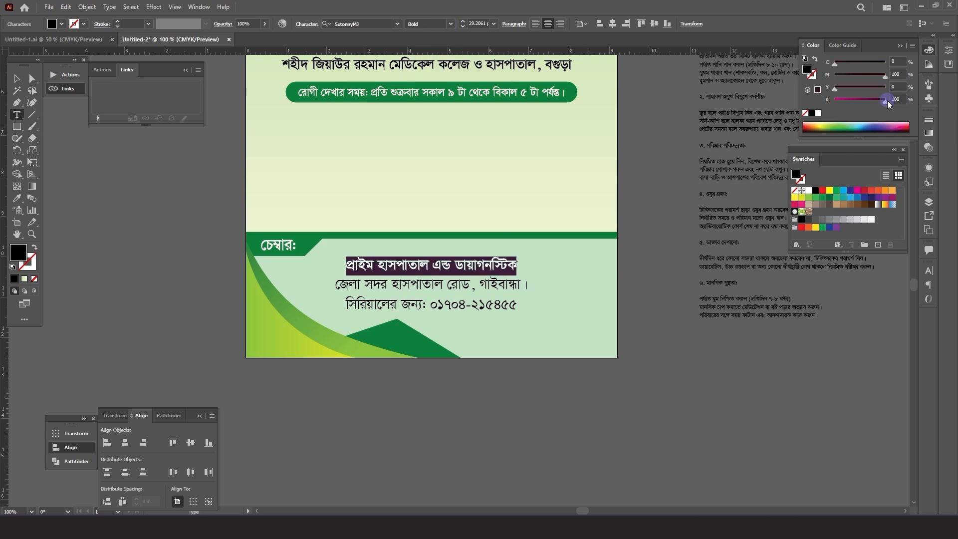
left_click_drag(886, 101, 836, 90)
key("Escape")
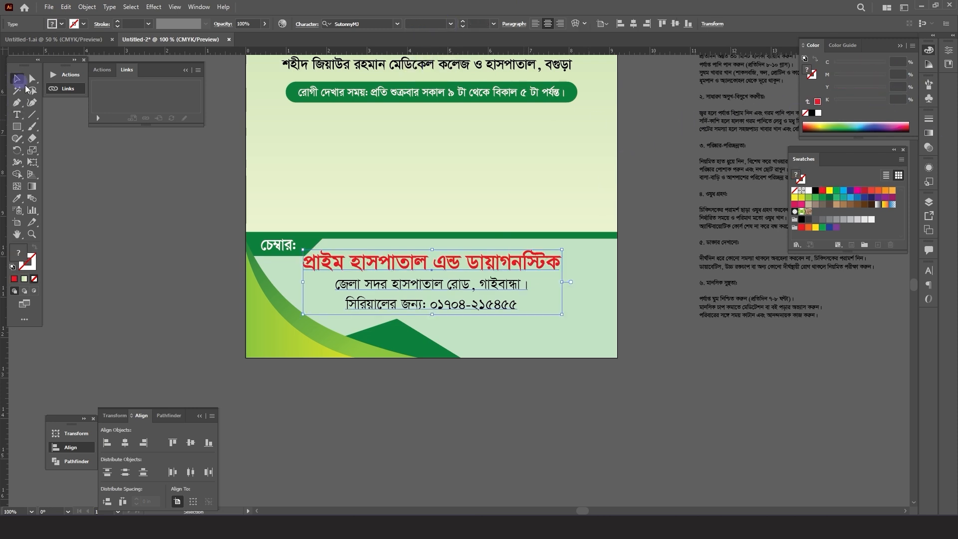
key("ctrl+equal")
left_click_drag(573, 251, 580, 252)
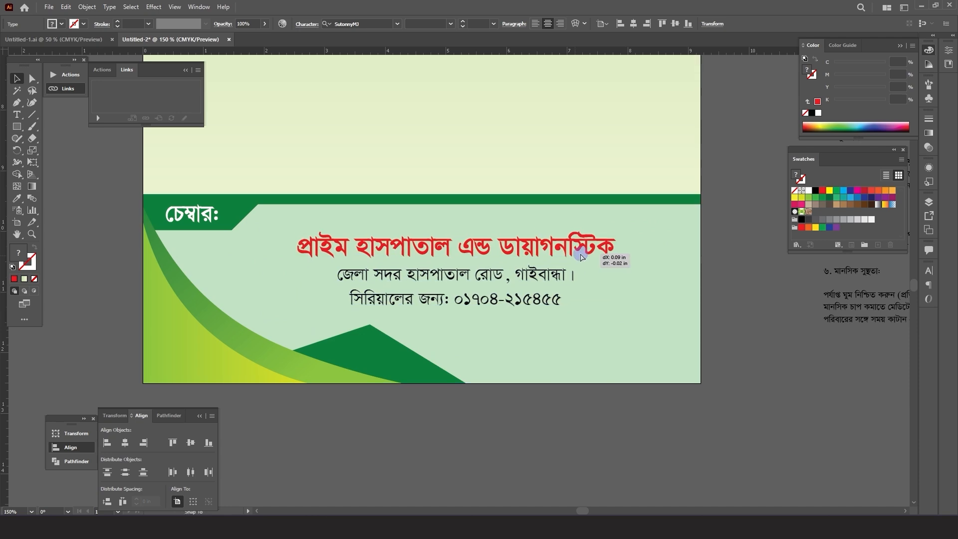
key("ctrl+shift+a")
scroll(570, 259, "down", 1)
scroll(507, 273, "up", 1)
scroll(351, 320, "down", 1)
Step: Place logo.png beside the hospital name, scale it to about 1.07 in square, and embed it
left_click(468, 286)
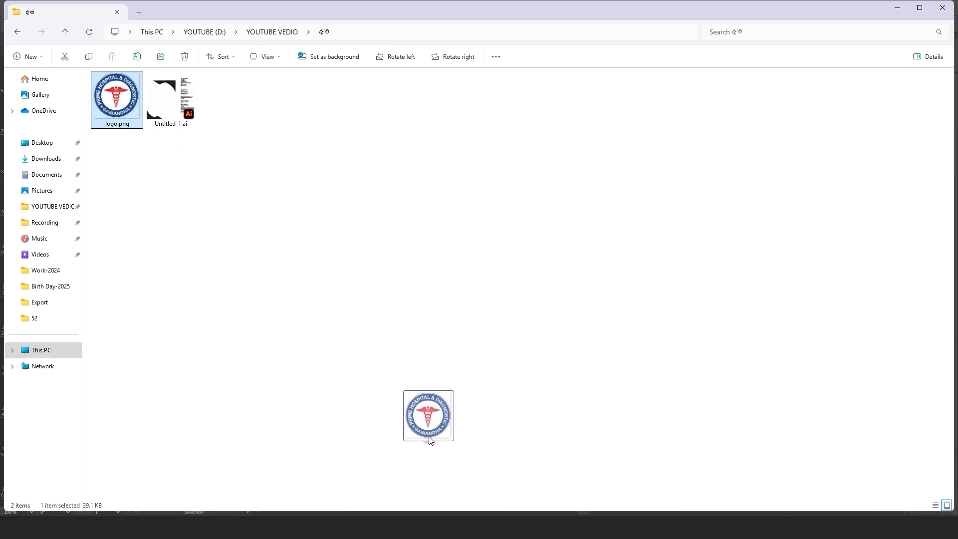
left_click_drag(429, 441, 348, 267)
scroll(287, 295, "up", 3)
left_click_drag(347, 206, 353, 199)
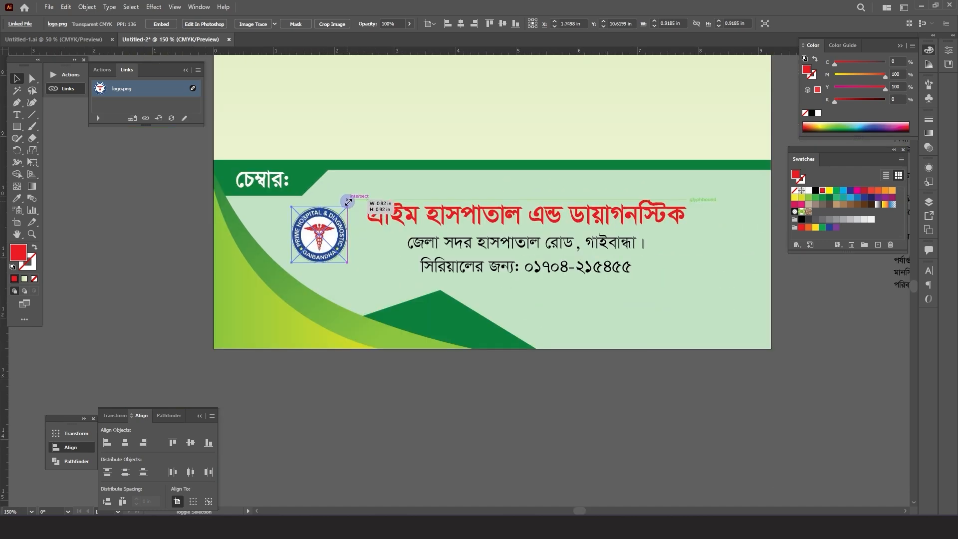
scroll(338, 255, "down", 4)
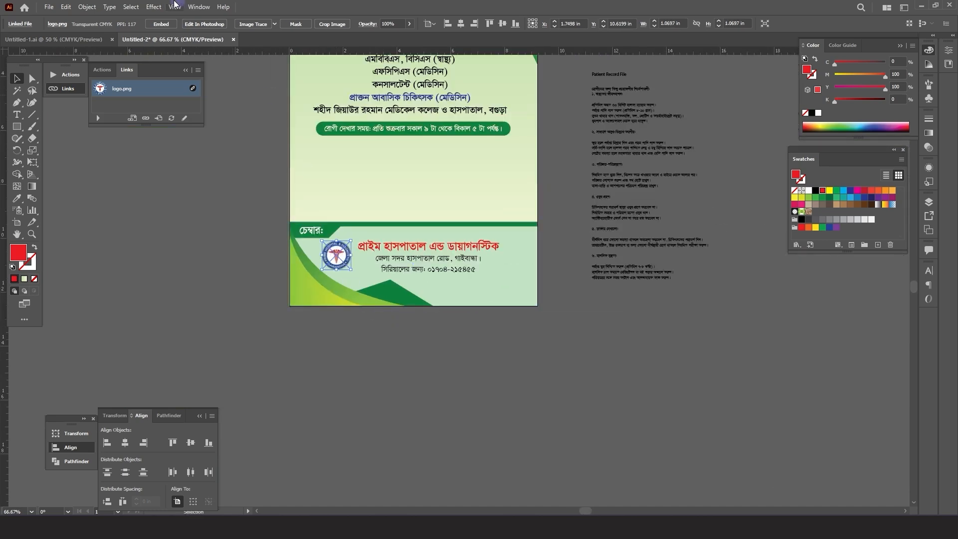
left_click(156, 23)
left_click(212, 239)
scroll(376, 321, "up", 2)
scroll(438, 390, "down", 1)
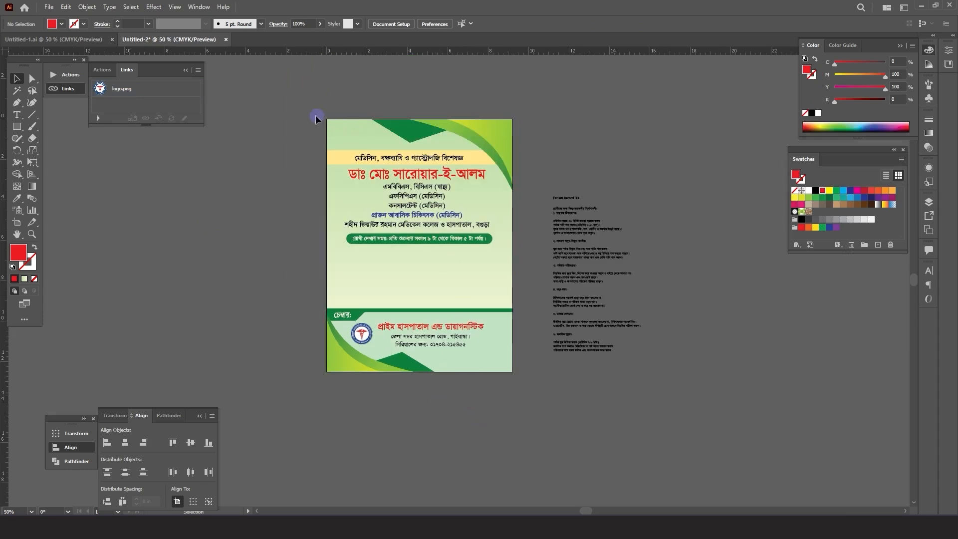
left_click_drag(279, 95, 510, 396)
left_click(449, 389)
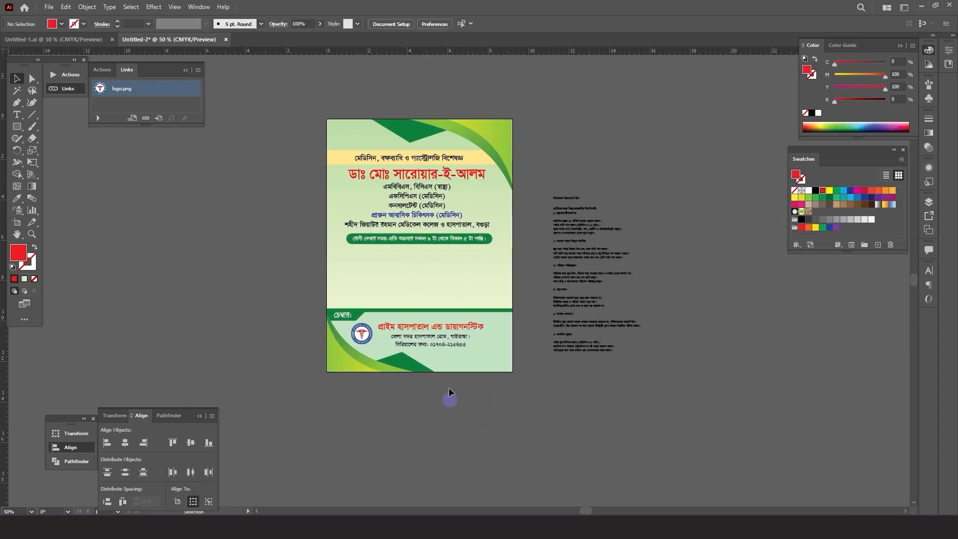
scroll(450, 267, "up", 1)
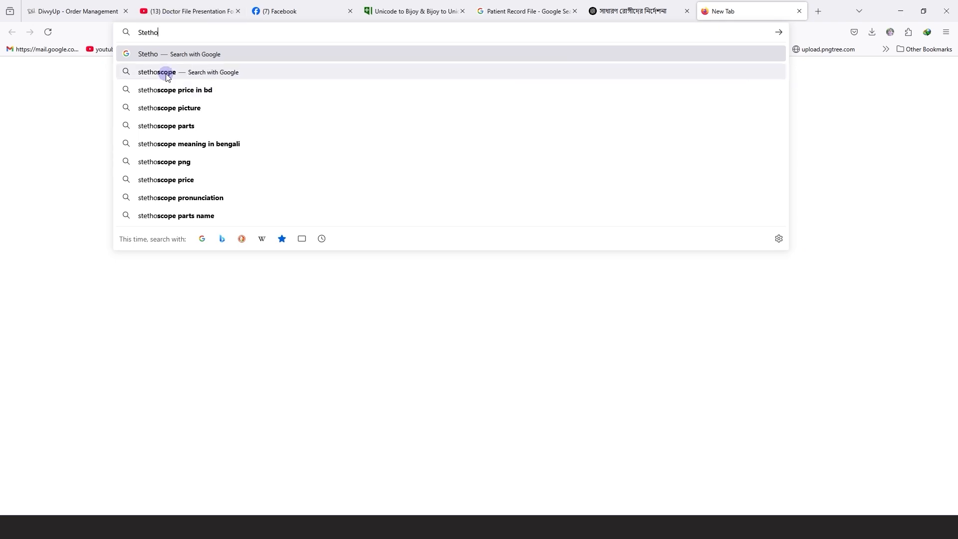
Step: Switch to the browser, search Google Images for stethoscope, and copy the teal stethoscope picture
left_click(167, 73)
left_click(179, 116)
scroll(839, 313, "down", 4)
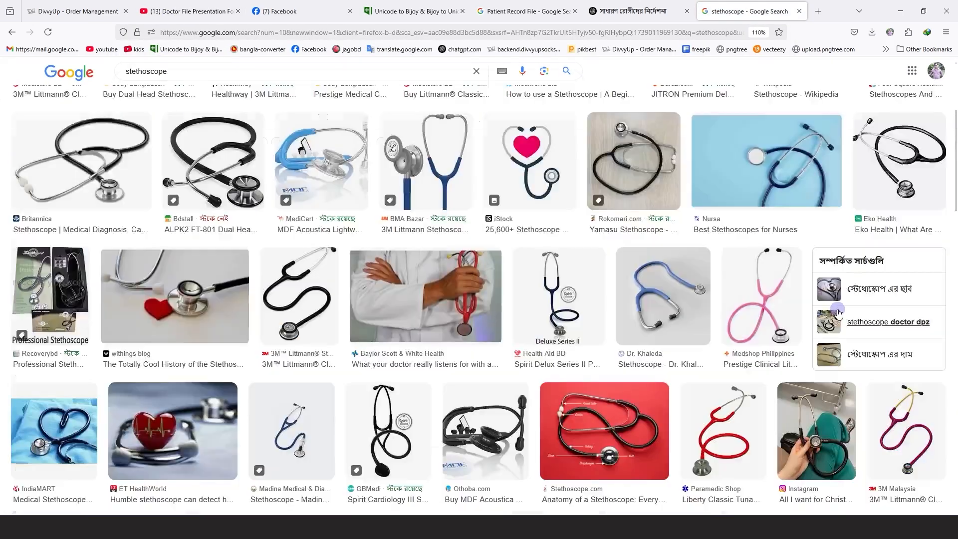
scroll(863, 243, "down", 6)
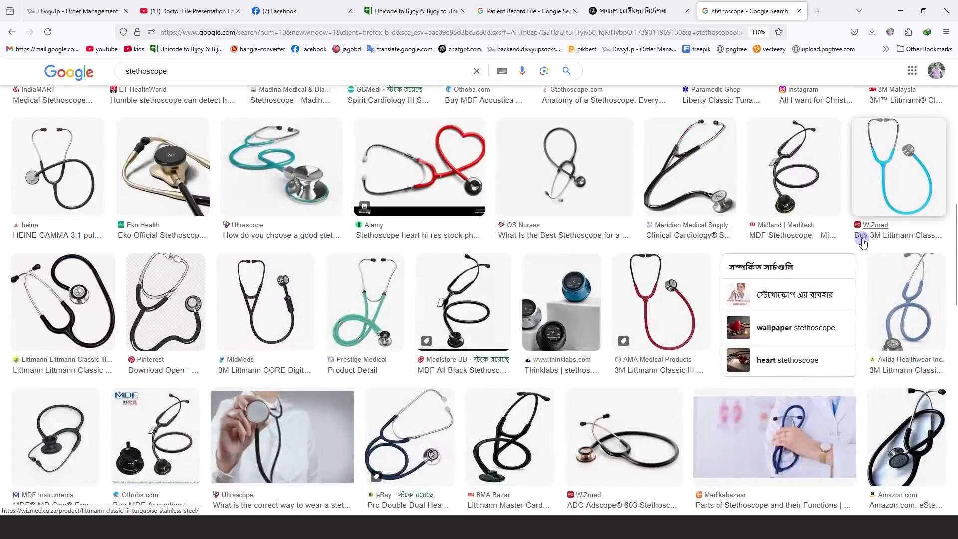
left_click(314, 205)
right_click(798, 202)
left_click(821, 390)
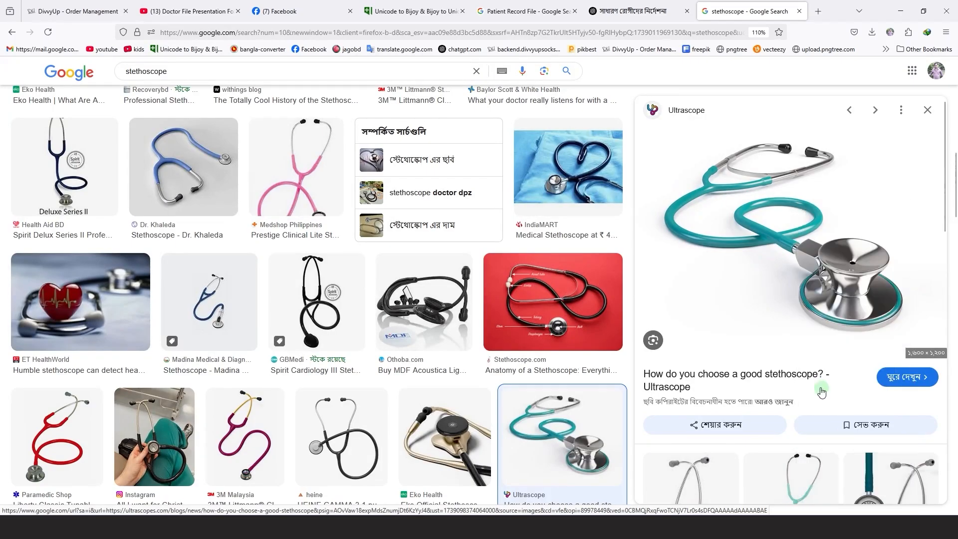
Step: Switch back to Illustrator, paste the stethoscope picture below the visiting-hours bar, and enlarge it to about 3.49 x 2.62 in
left_click(500, 526)
key("ctrl+v")
scroll(513, 260, "up", 3)
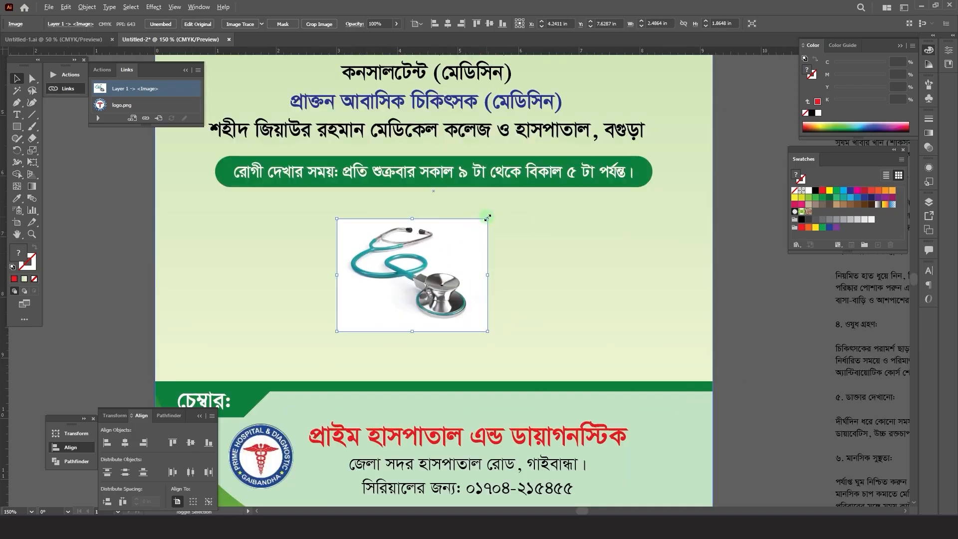
left_click_drag(488, 218, 518, 195)
left_click_drag(475, 256, 476, 268)
scroll(476, 267, "down", 1)
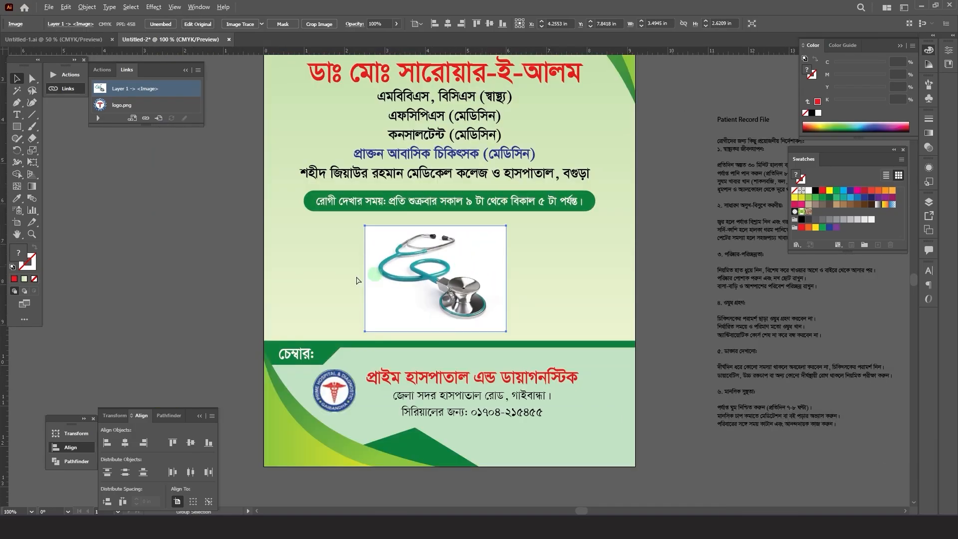
Step: Set the stethoscope picture's blending mode to Multiply to blend its white background into the cover
left_click(357, 280)
left_click(452, 265)
left_click(931, 148)
left_click(828, 129)
left_click(824, 169)
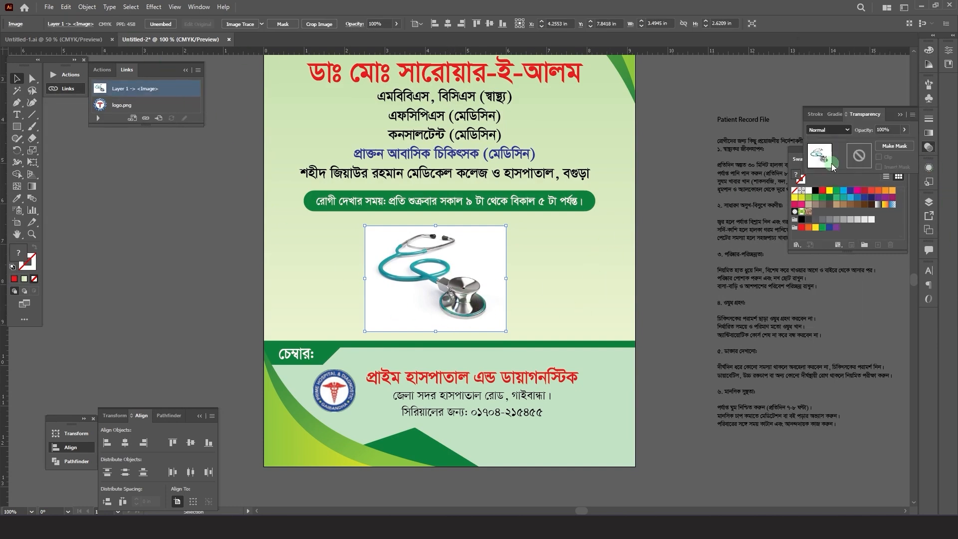
left_click(118, 323)
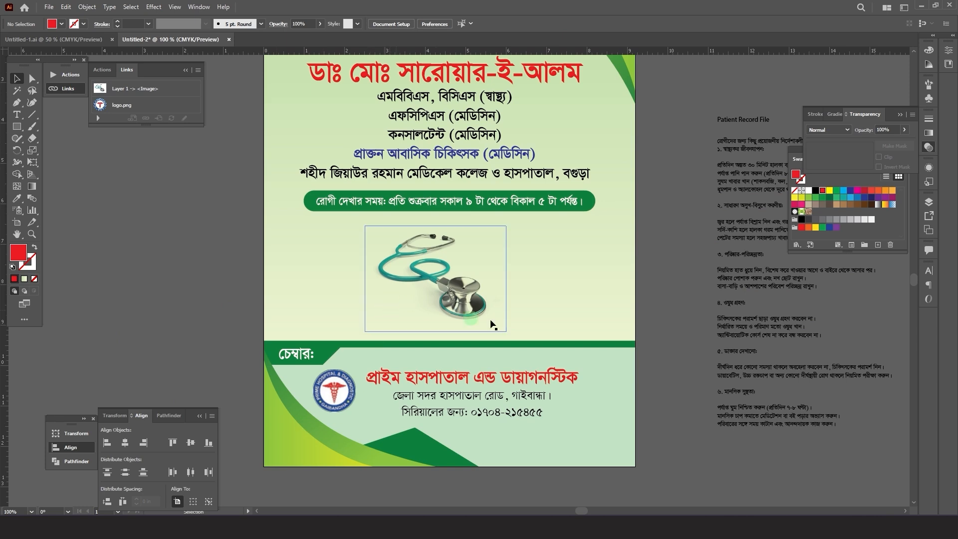
scroll(433, 317, "down", 1)
Step: Enlarge the stethoscope picture to about 4.24 x 3.18 in and position it between the visiting-hours bar and the chamber panel
left_click(433, 316)
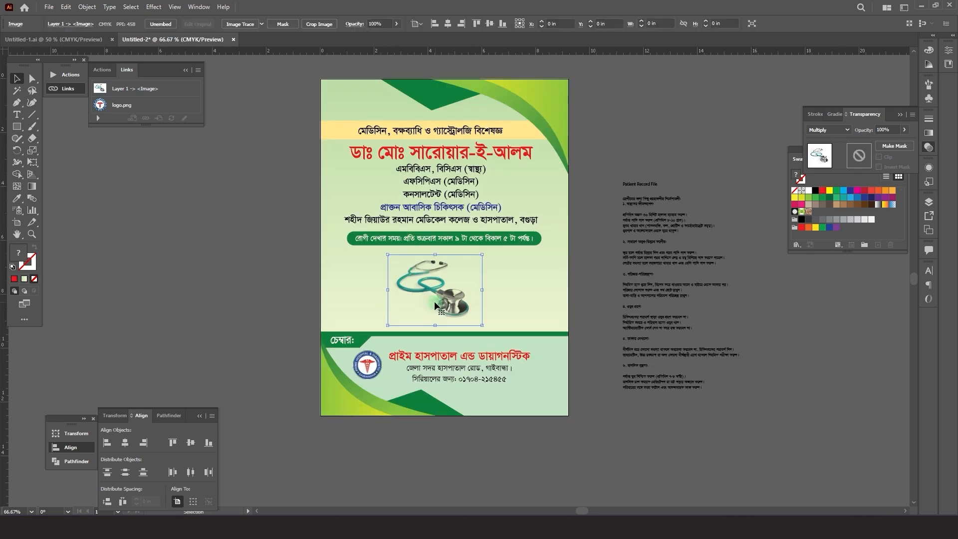
scroll(456, 280, "up", 2)
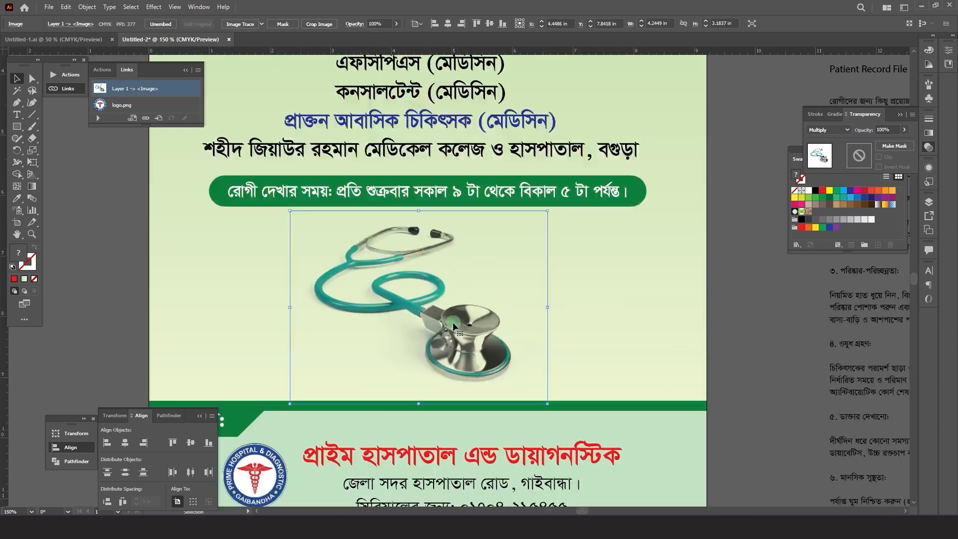
left_click_drag(456, 327, 478, 320)
scroll(468, 321, "up", 1)
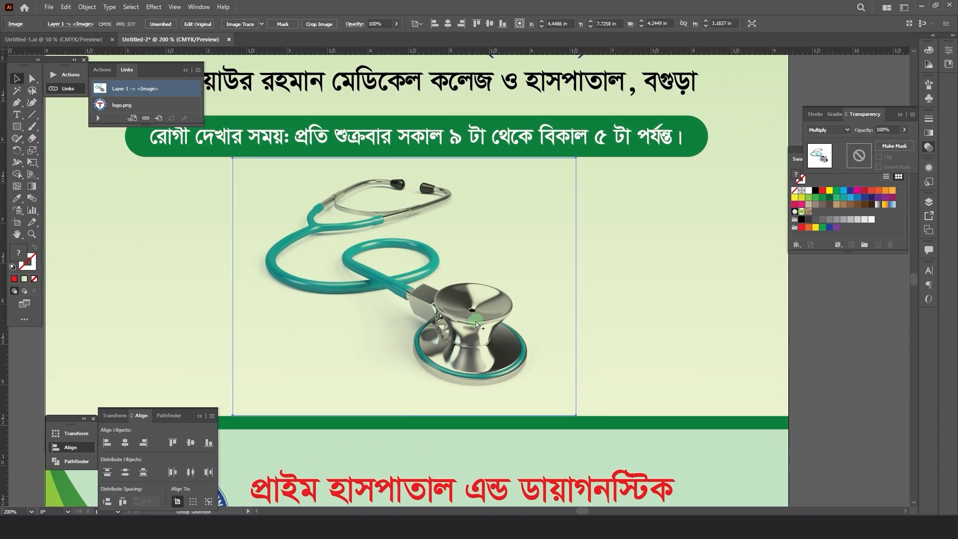
scroll(469, 319, "down", 4)
left_click(350, 322)
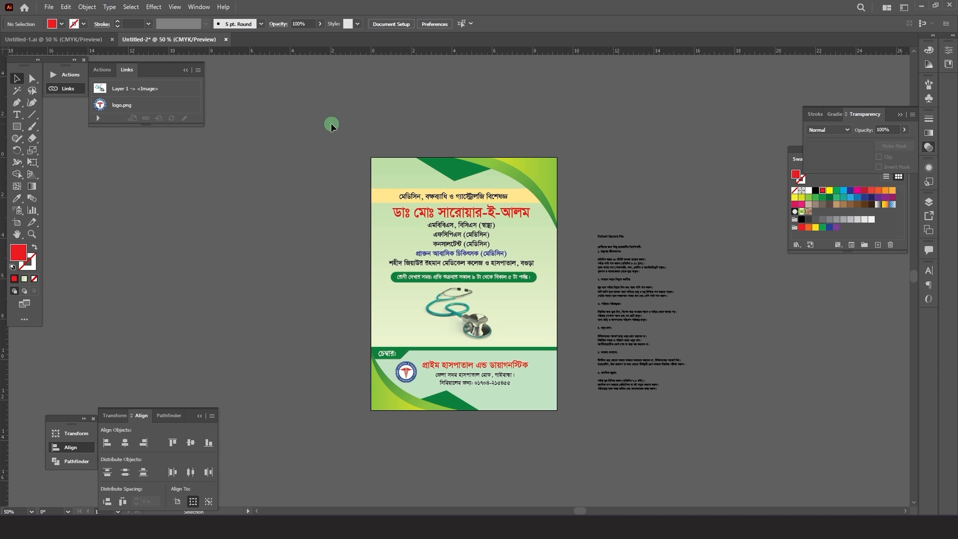
Step: Duplicate the artboard with its artwork and place the copy flush against the original's left edge
left_click(17, 222)
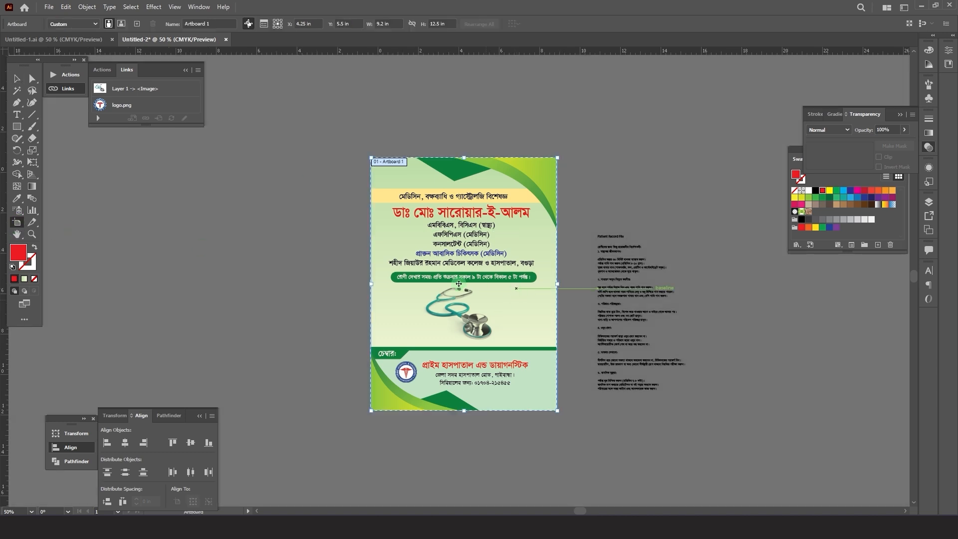
left_click_drag(514, 327, 346, 324)
left_click_drag(350, 323, 349, 323)
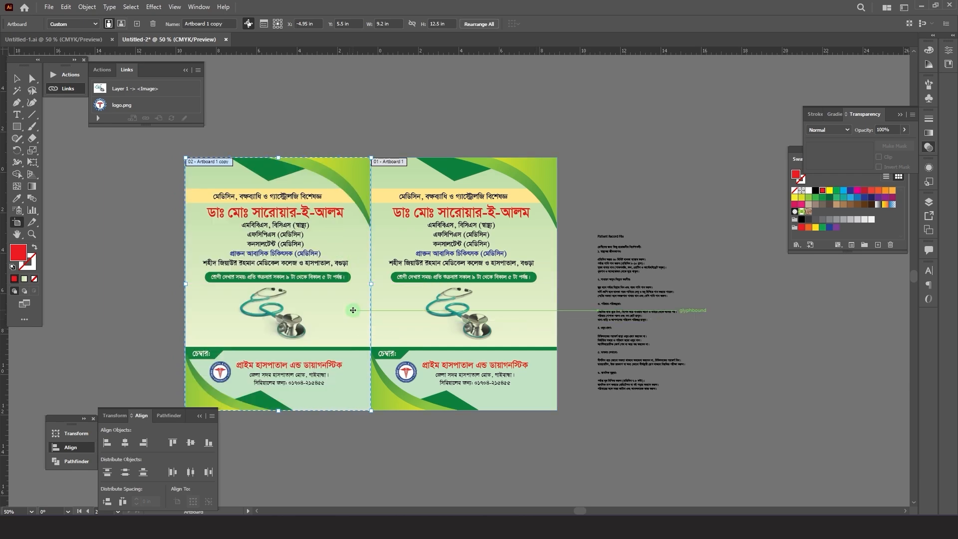
key("v")
key("ctrl+minus")
scroll(325, 122, "up", 1)
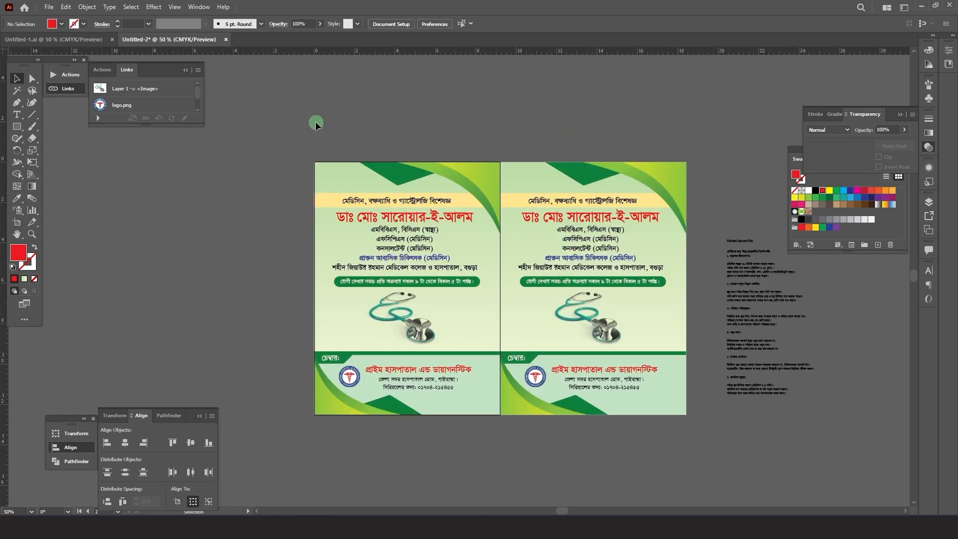
Step: Delete the doctor's details, visiting-hours bar and stethoscope picture from the duplicated cover, keeping its background and chamber panel
left_click_drag(458, 319, 474, 339)
left_click_drag(465, 339, 442, 341)
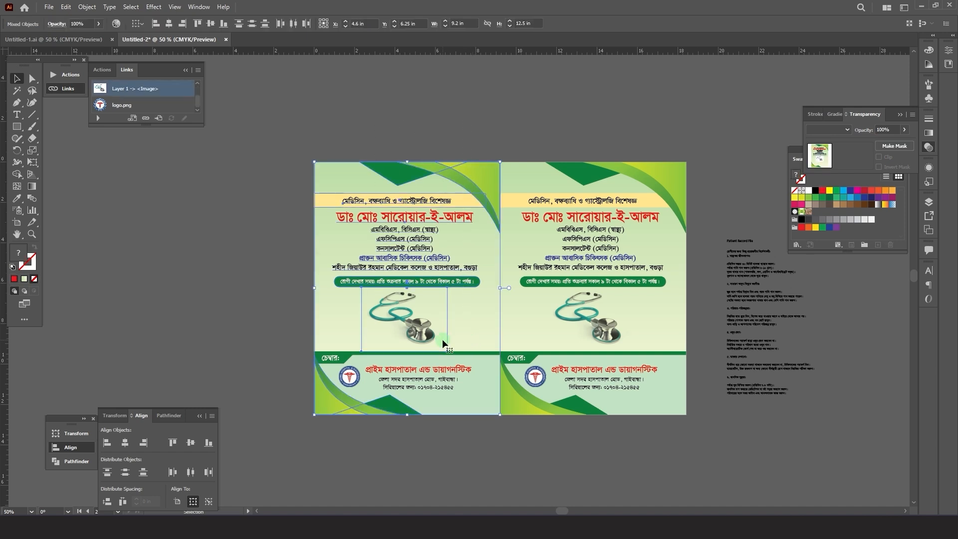
left_click(16, 86)
key("Delete")
Step: Mirror the duplicated cover's grouped curves and green corner shapes horizontally so they face the opposite way from the front cover
left_click(474, 172)
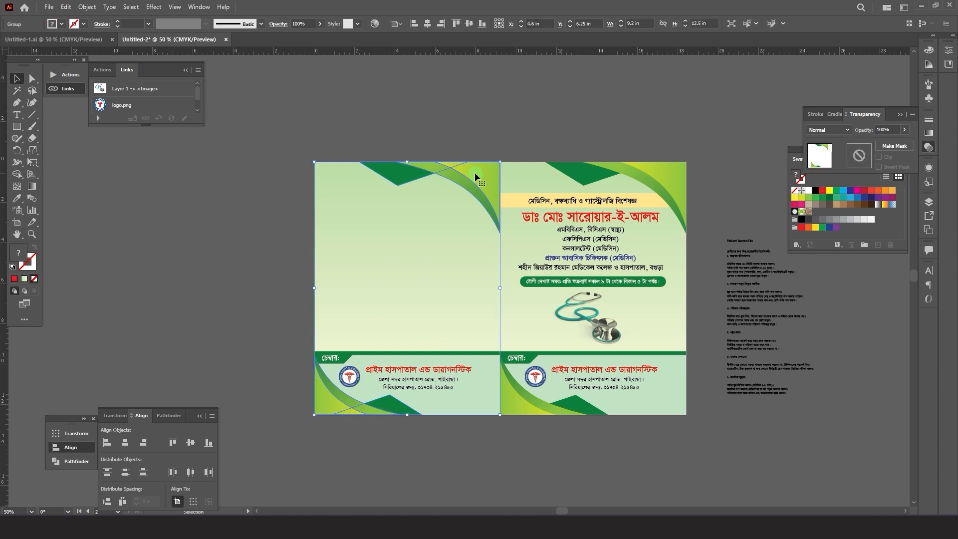
right_click(469, 176)
mouse_move(519, 293)
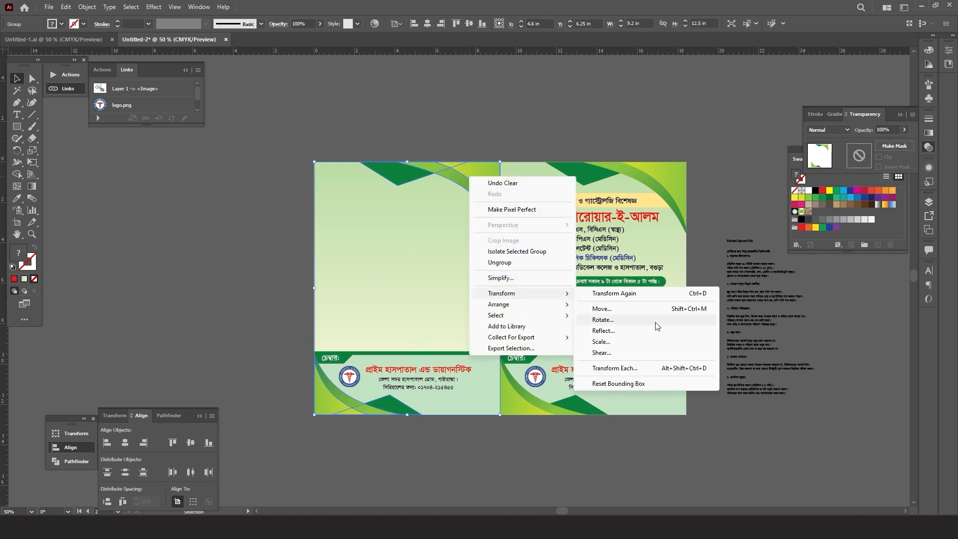
left_click(591, 328)
left_click(715, 340)
left_click(558, 469)
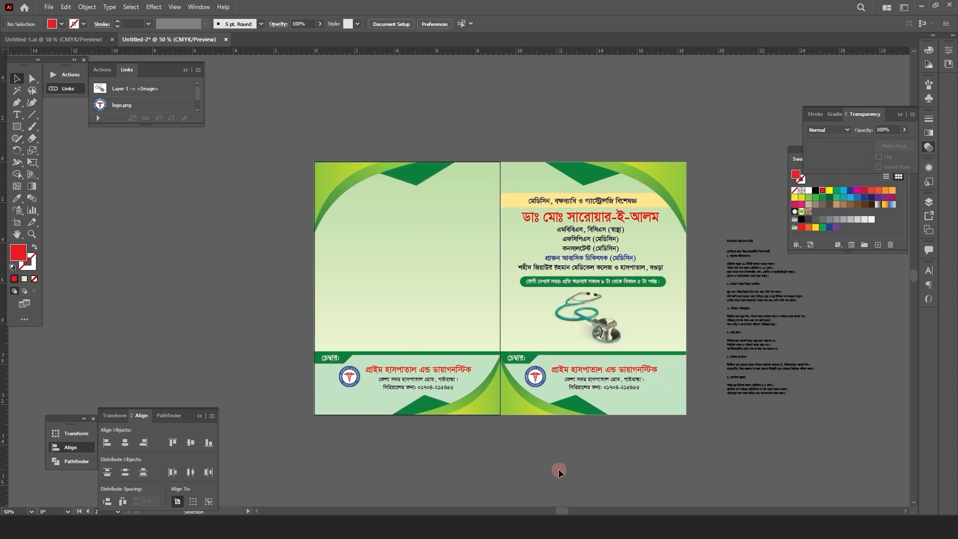
Step: Draw a rectangle about 5.79 x 6.51 in on the blank cover and sample the pale yellow of the specialty strip as its fill
scroll(558, 426, "down", 2)
scroll(556, 423, "up", 2)
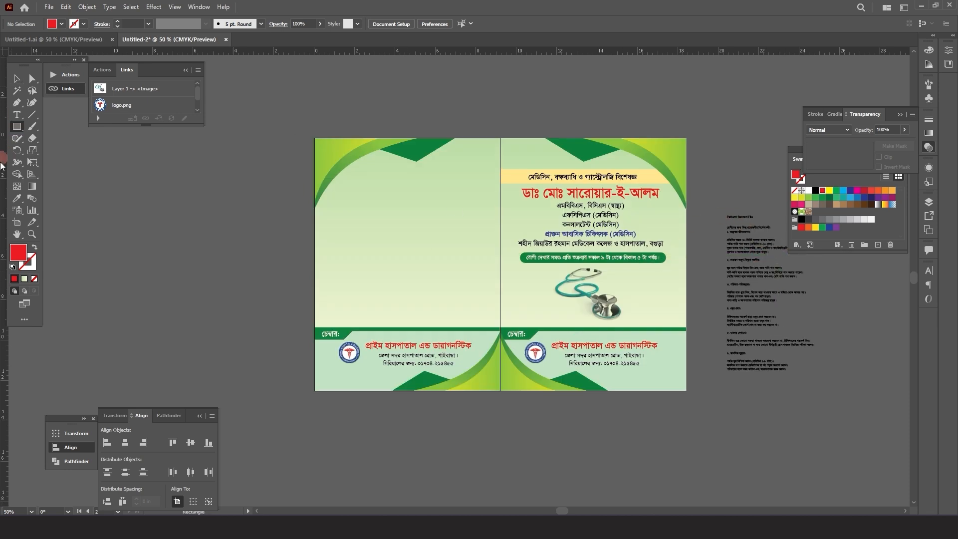
left_click(18, 127)
left_click_drag(354, 184, 478, 315)
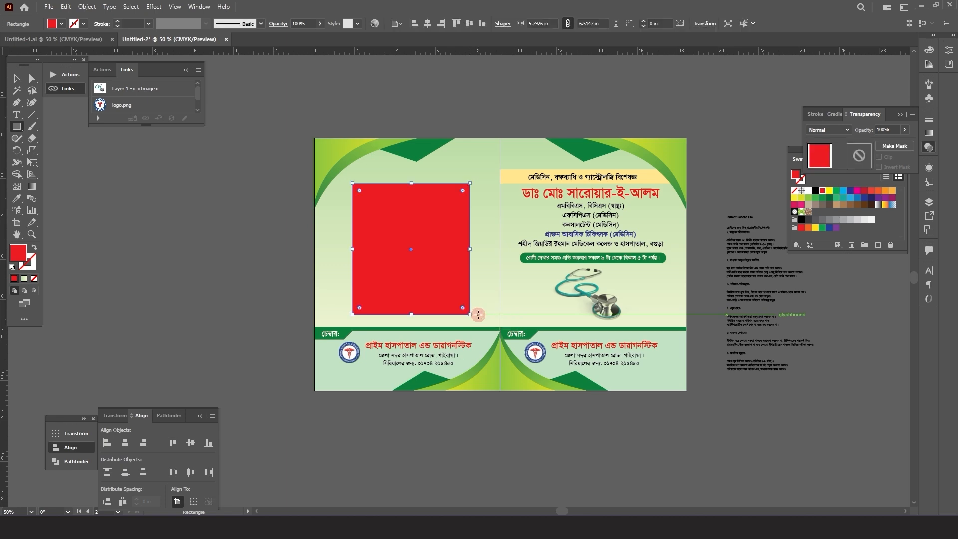
key("i")
left_click(659, 177)
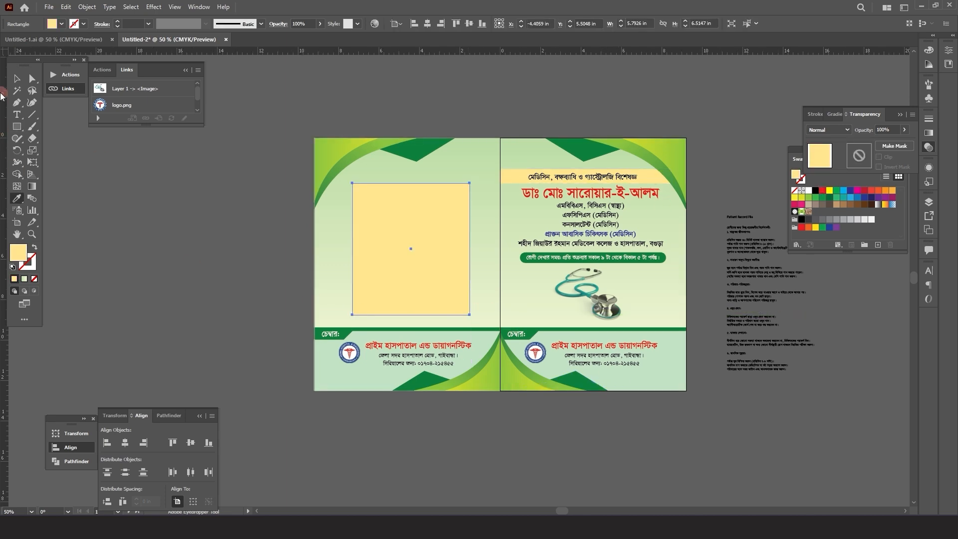
Step: Round the rectangle's corners to about 0.32 in and stretch its upper edge to a height of about 6.71 in
left_click(28, 79)
left_click_drag(359, 190, 367, 197)
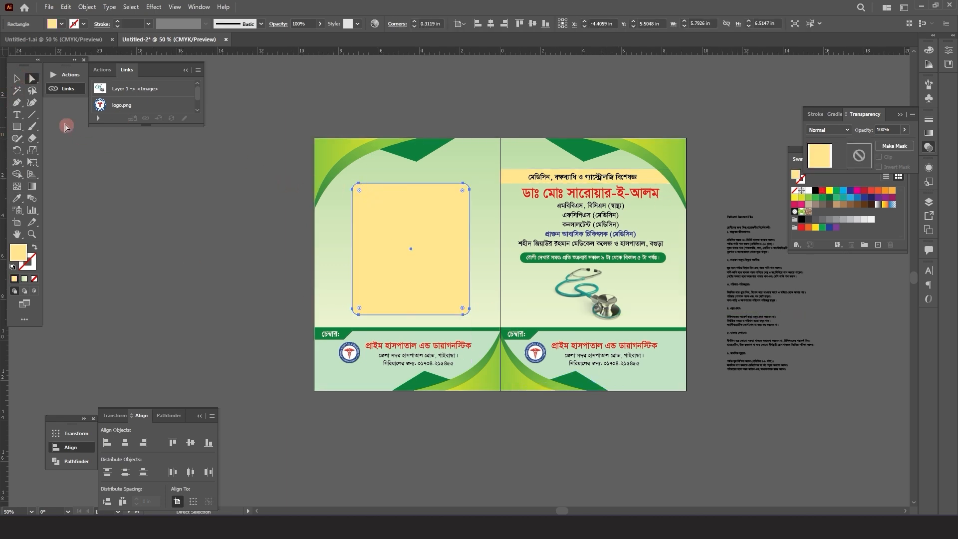
left_click(14, 79)
scroll(417, 193, "up", 2)
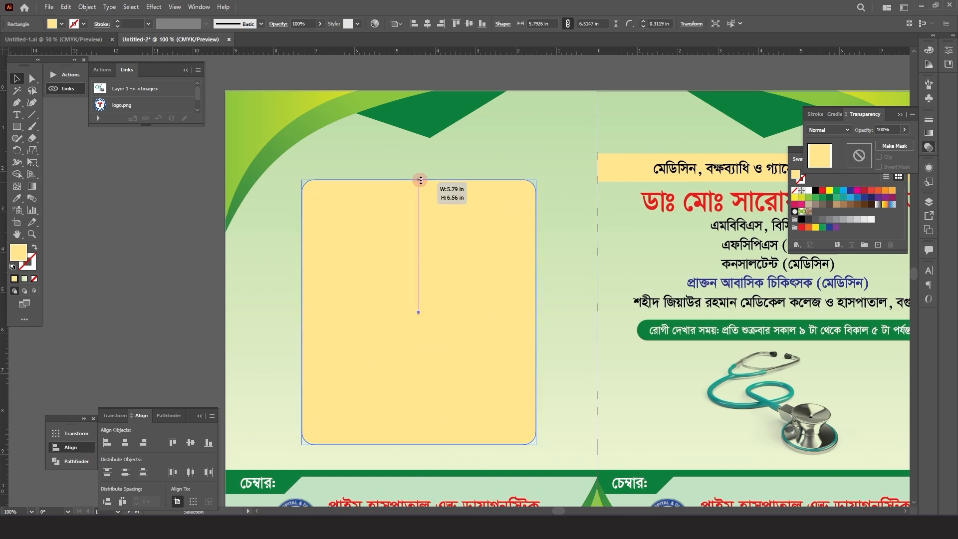
left_click_drag(418, 175, 418, 175)
Step: Fill the rounded panel with the lime-green gradient sampled from the corner curve and lower its opacity to 32%
left_click(17, 199)
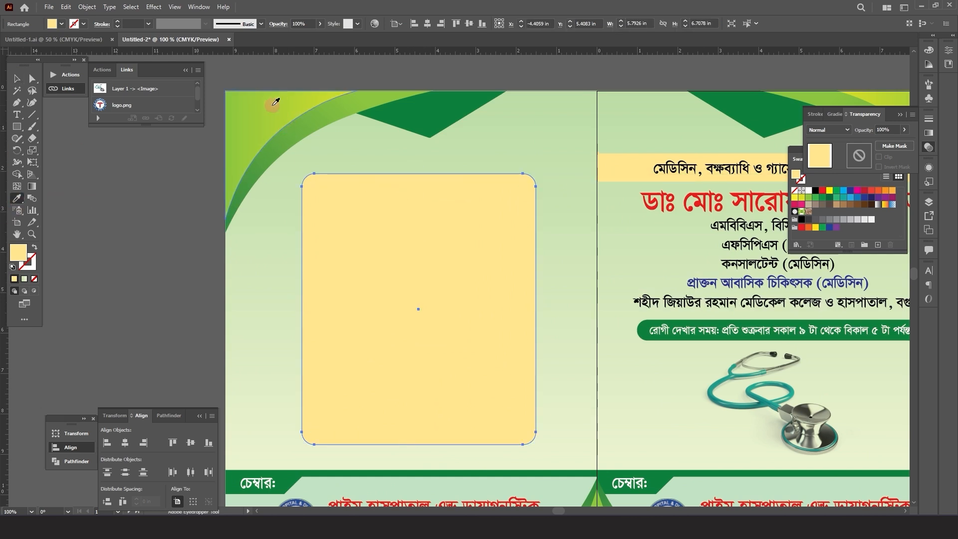
left_click(274, 99)
key("ctrl+minus")
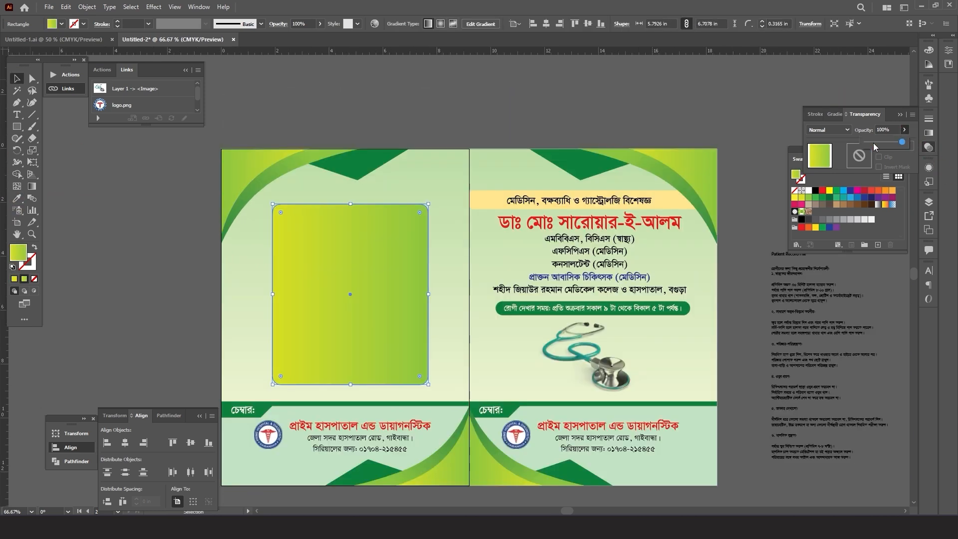
left_click(871, 143)
left_click_drag(872, 142, 879, 143)
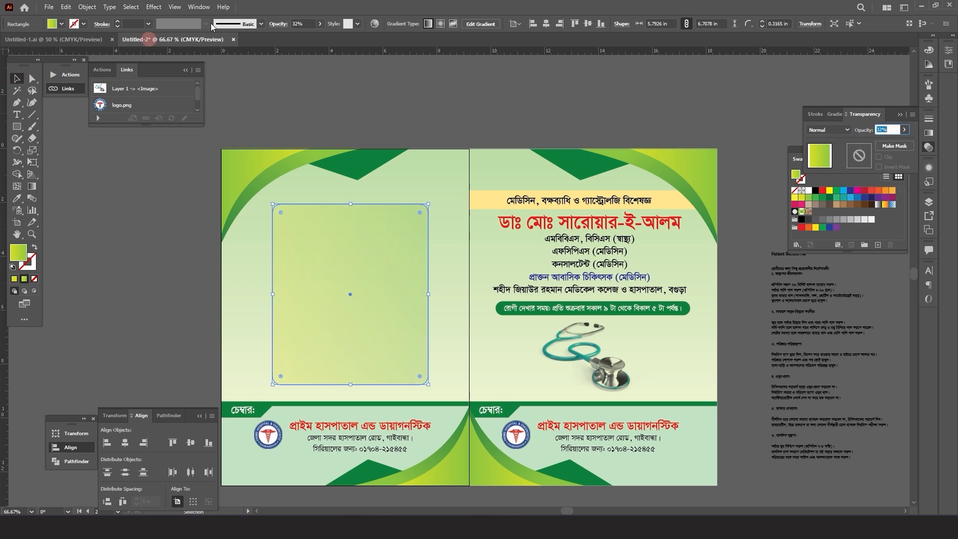
Step: Add a Multiply drop shadow at 75% opacity with 0.0972 in offsets and 0.0694 in blur, and enlarge the panel slightly
left_click(154, 8)
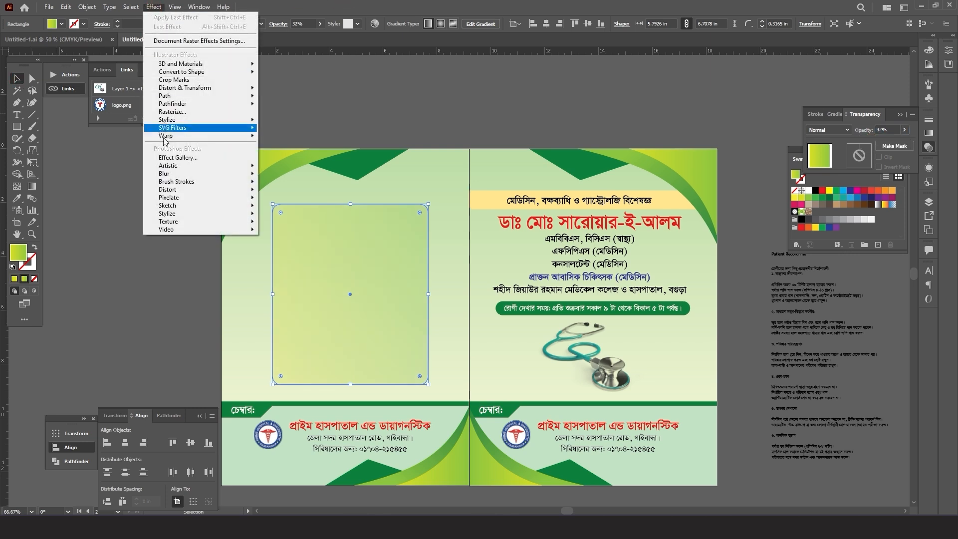
mouse_move(173, 122)
left_click(294, 121)
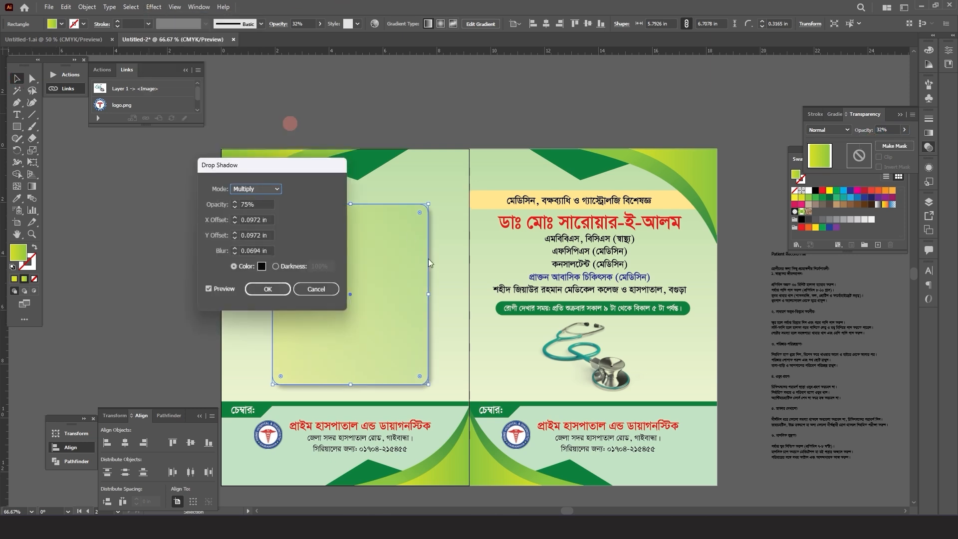
key("Return")
key("ctrl+minus")
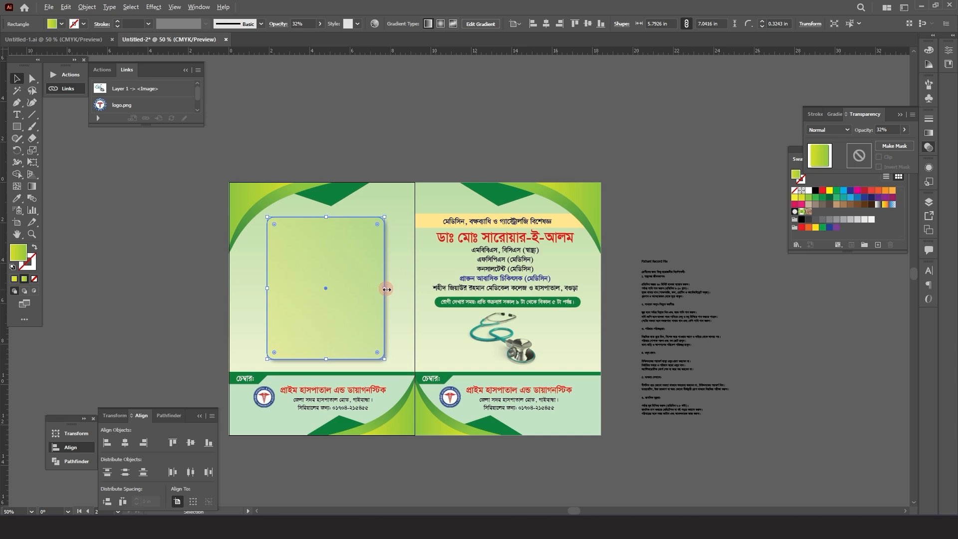
left_click_drag(386, 289, 390, 289)
Step: Place the heading "রোগীদের জন্য কিছু প্রয়োজনীয় নির্দেশাবলী:" in bold white on a red rounded bar about 4.06 x 0.43 in near the panel's upper edge
left_click(786, 390)
key("t")
scroll(657, 269, "up", 4)
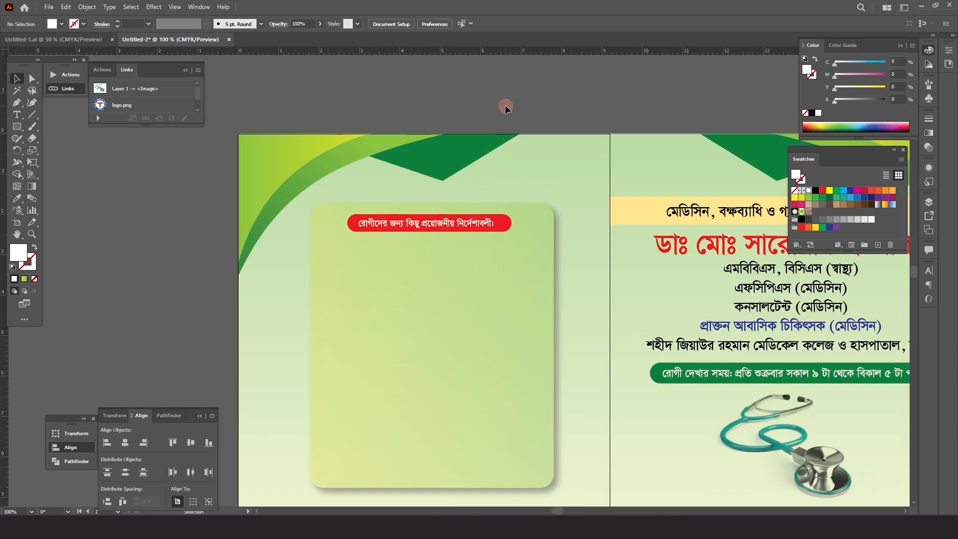
key("ctrl+plus")
left_click(509, 219)
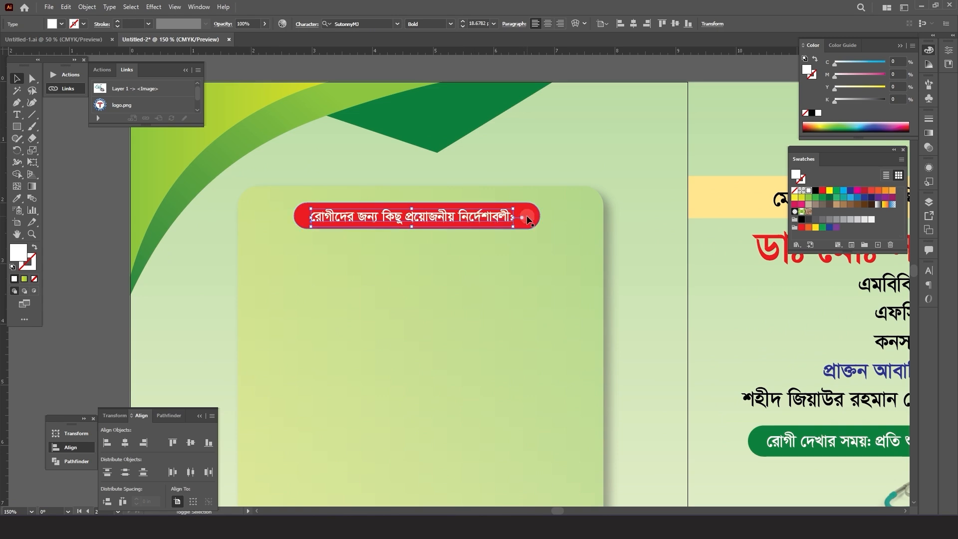
scroll(524, 216, "up", 1)
scroll(400, 196, "down", 1)
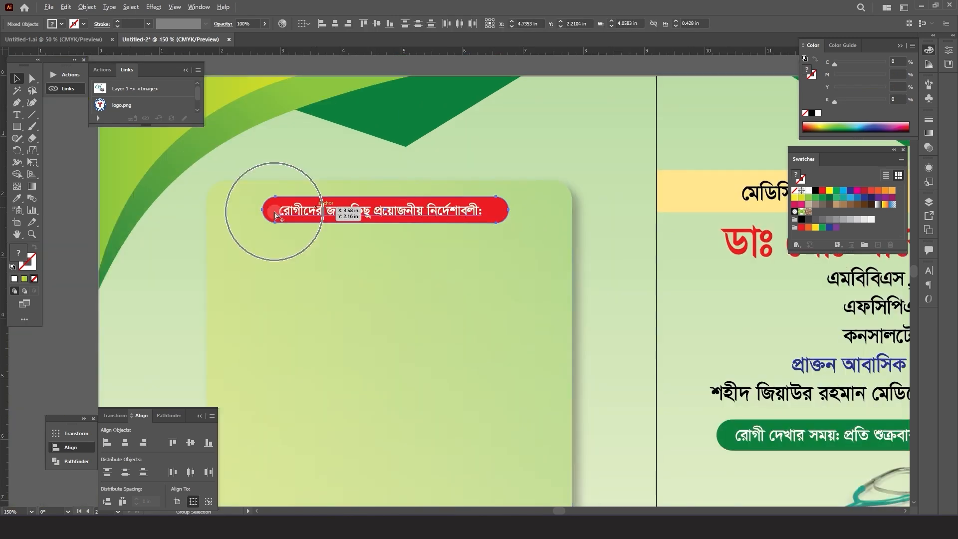
Step: Create an area text frame across the panel below the red heading and paste the patient instructions into it
key("t")
key("ctrl+minus")
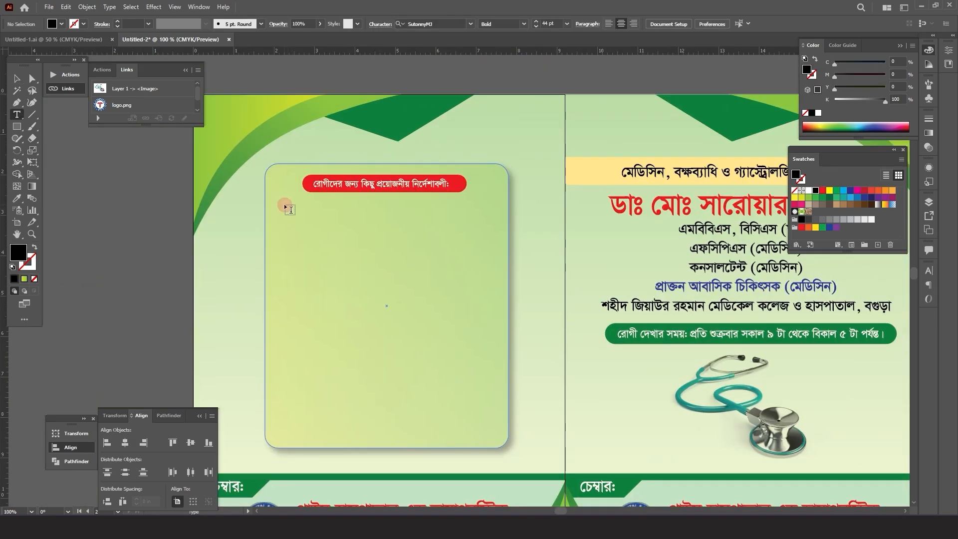
left_click_drag(284, 202, 495, 437)
key("ctrl+v")
scroll(290, 226, "up", 2)
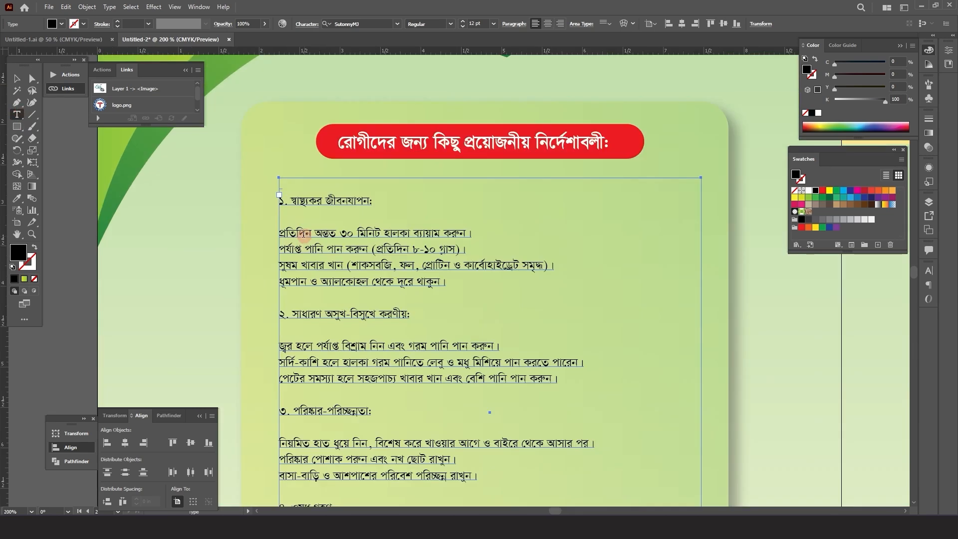
Step: Remove the empty first line of the instructions and move the text frame up close beneath the red heading
left_click(281, 233)
key("BackSpace")
key("ctrl+z")
key("ctrl+minus")
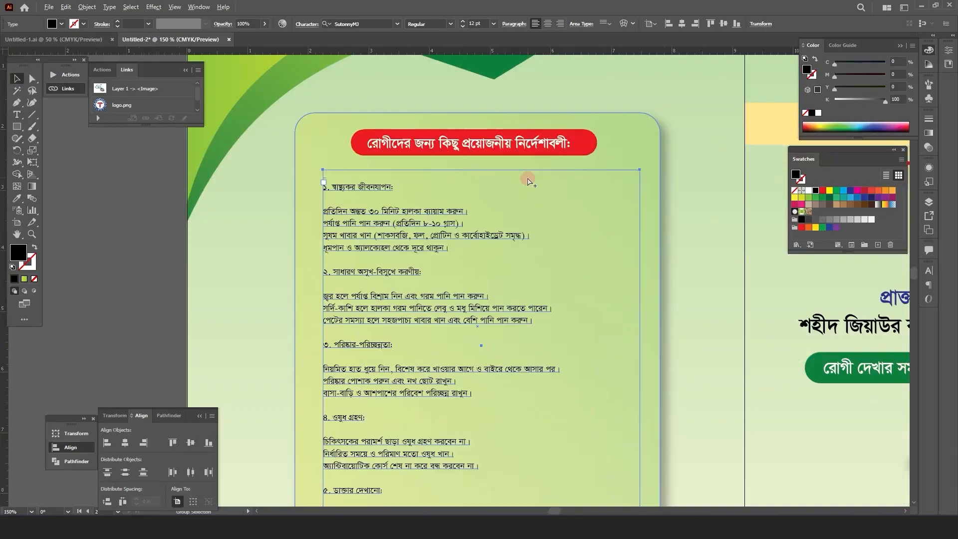
left_click(329, 178)
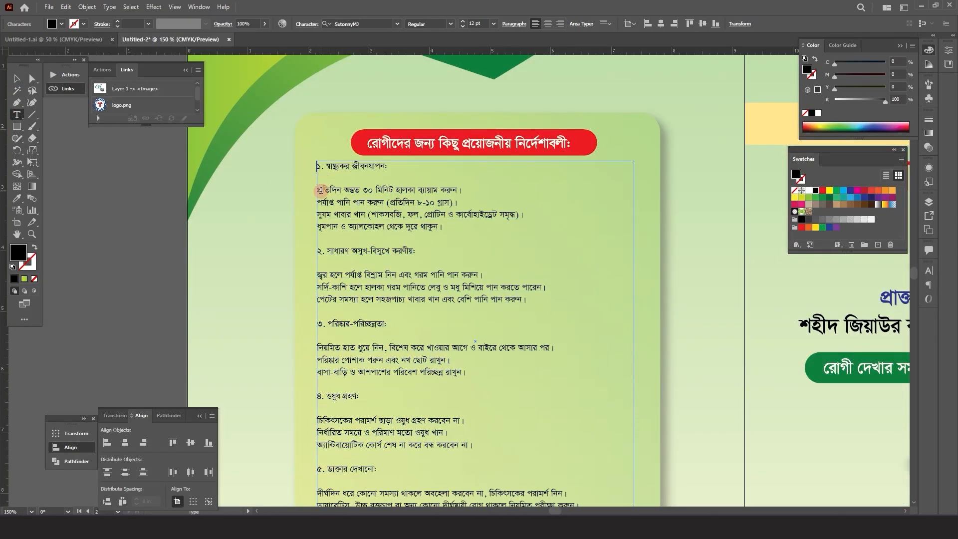
Step: Make the instructions text bold and set its leading to 14 pt
scroll(300, 175, "down", 3)
left_click(17, 79)
left_click(451, 24)
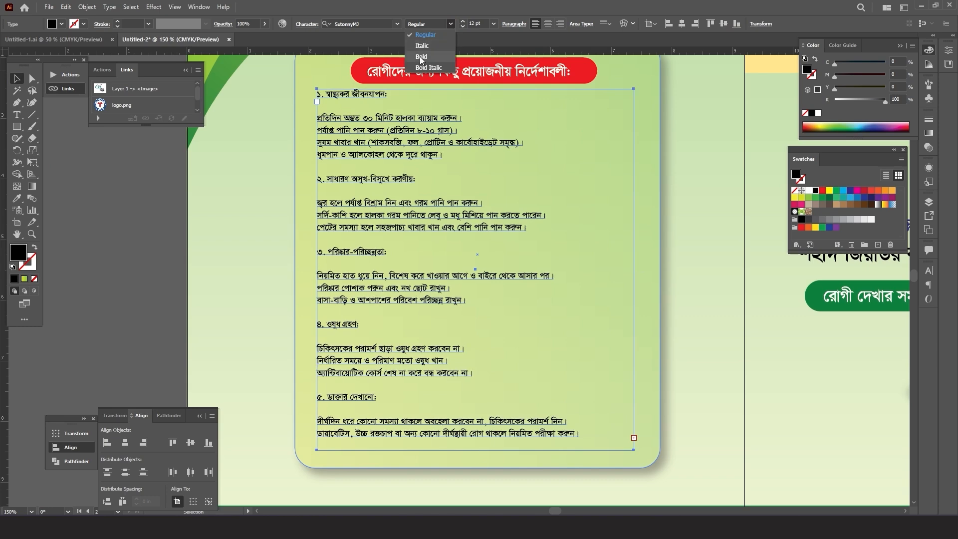
left_click(423, 57)
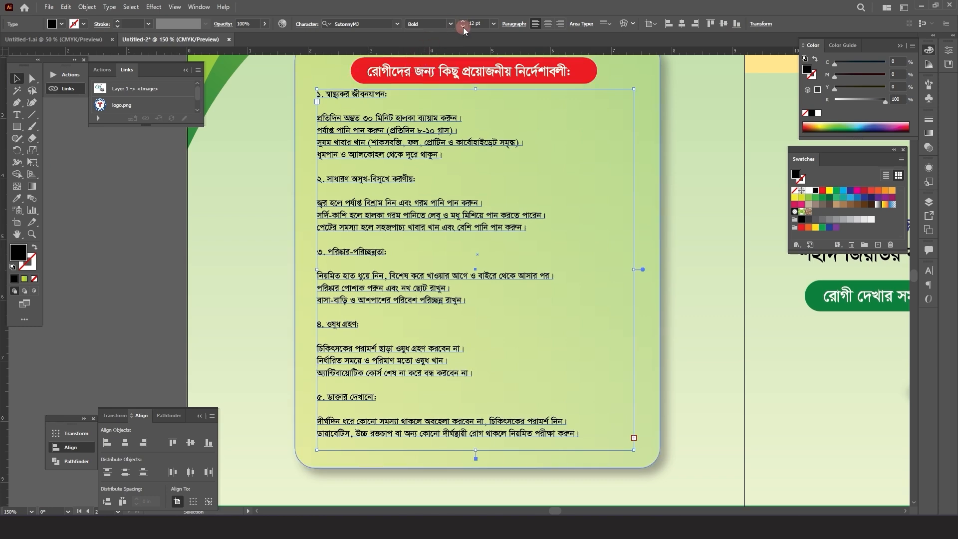
left_click(929, 271)
left_click(879, 314)
key("t")
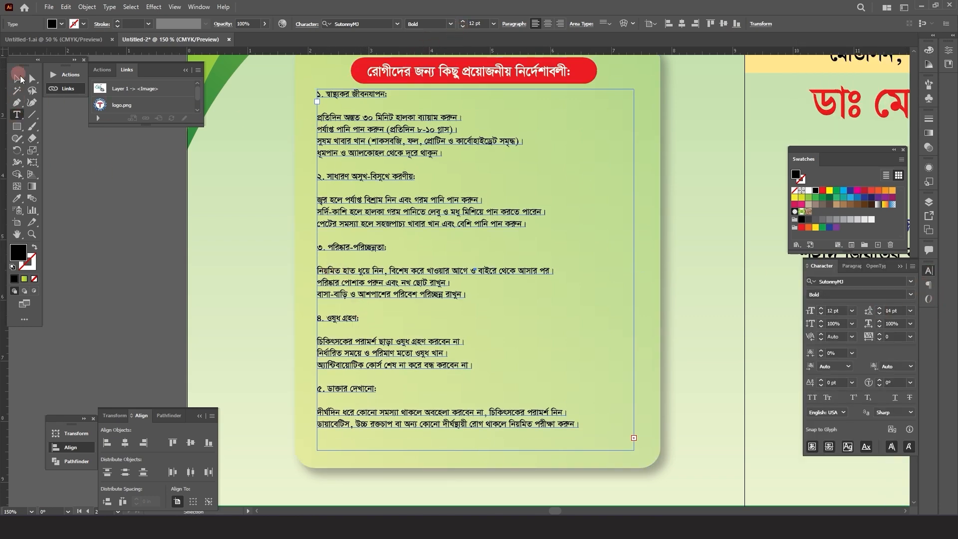
Step: Extend the lower edge of the instructions text frame so all six sections fit inside it
left_click(20, 79)
left_click_drag(475, 451, 474, 353)
scroll(423, 265, "up", 8)
Step: Remove the blank line beneath the headings of instruction sections ১, ২ and ৩
key("t")
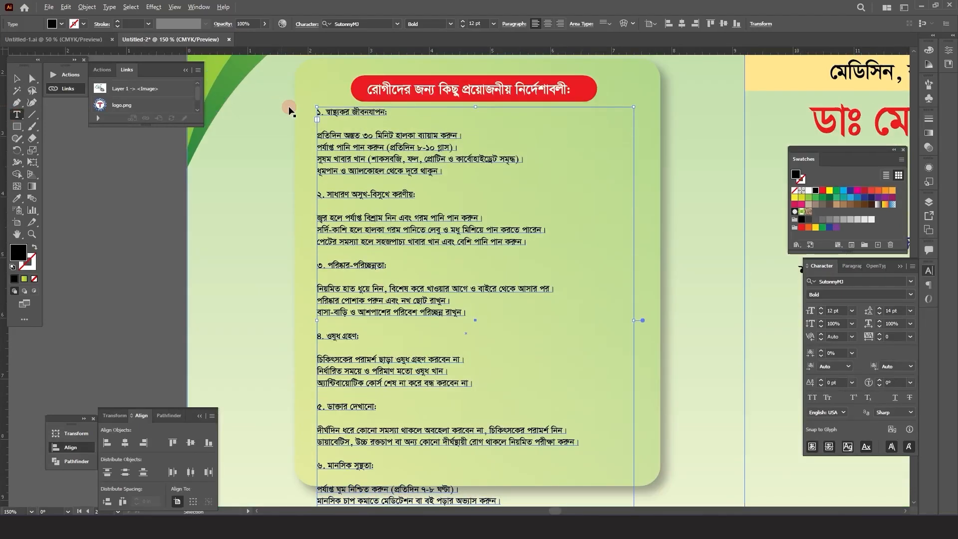
scroll(289, 108, "up", 1)
left_click_drag(345, 146, 320, 146)
key("Left")
key("BackSpace")
left_click_drag(357, 240, 308, 242)
key("Left")
key("BackSpace")
scroll(312, 240, "down", 1)
left_click_drag(340, 284, 320, 286)
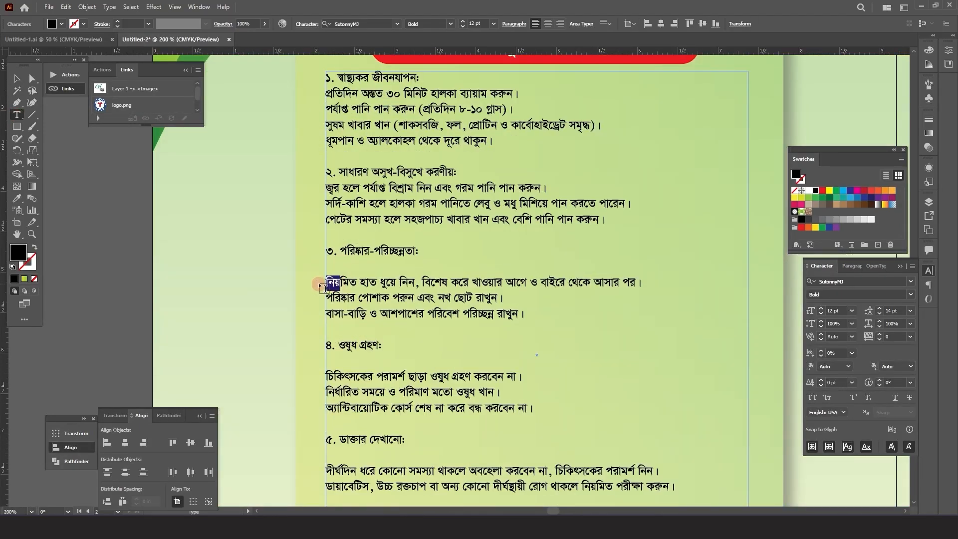
left_click(320, 285)
key("BackSpace")
Step: Remove the blank line beneath the headings of sections ৪, ৫ and ৬, keeping each heading on its own line
scroll(335, 310, "down", 1)
scroll(329, 306, "down", 1)
key("BackSpace")
key("BackSpace")
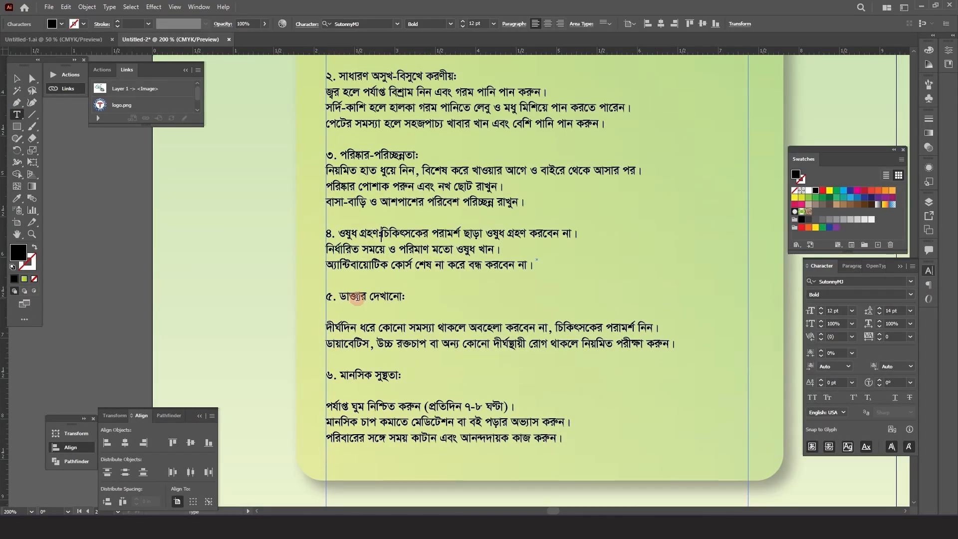
key("Return")
left_click_drag(342, 342, 331, 343)
key("Left")
key("BackSpace")
left_click_drag(341, 407, 321, 408)
key("BackSpace")
key("BackSpace")
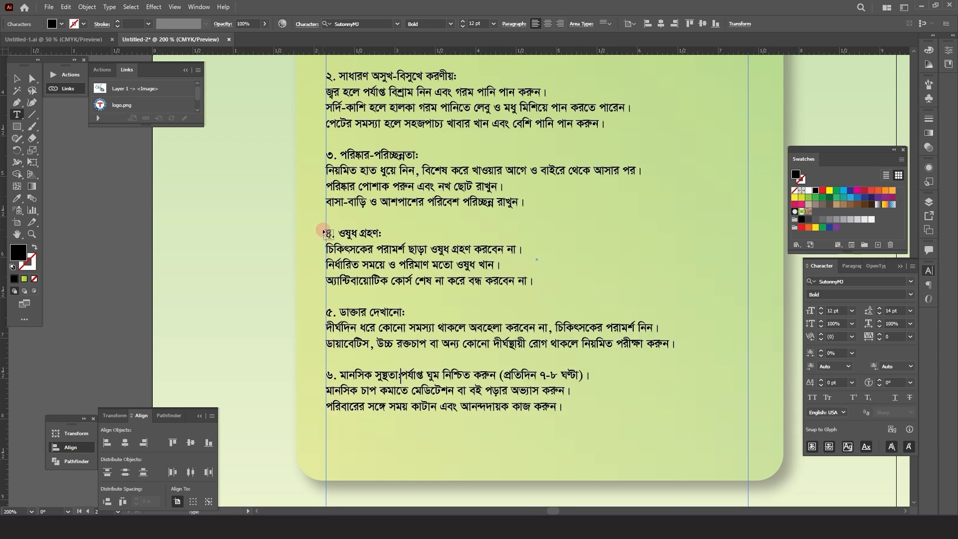
key("ctrl+z")
key("Escape")
Step: Increase the leading of the whole instructions text to 15 pt
key("ctrl+1")
scroll(428, 333, "up", 2)
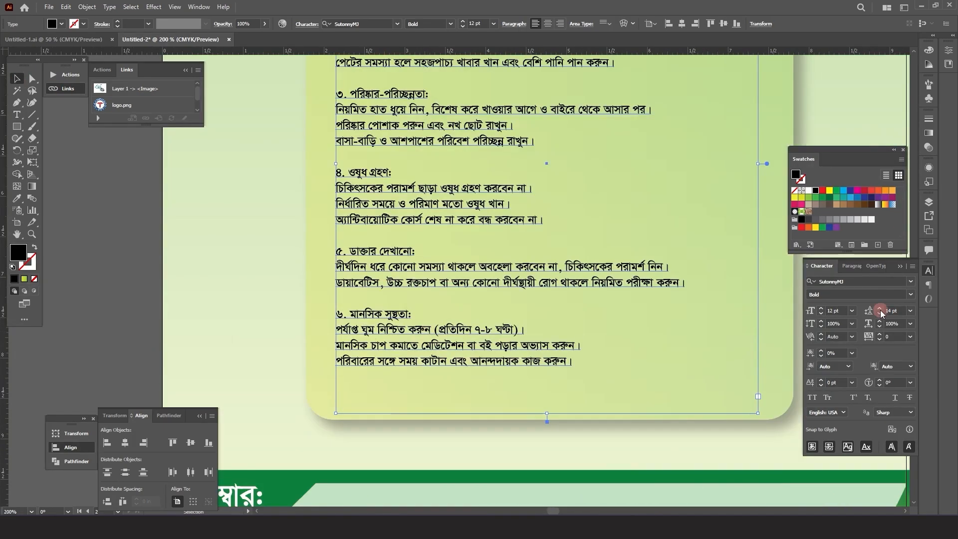
left_click(879, 308)
scroll(409, 313, "down", 2)
left_click(325, 312)
scroll(392, 97, "up", 3)
Step: Set the first section heading "১. স্বাস্থ্যকর জীবনযাপন:" to 14 pt
left_click(17, 114)
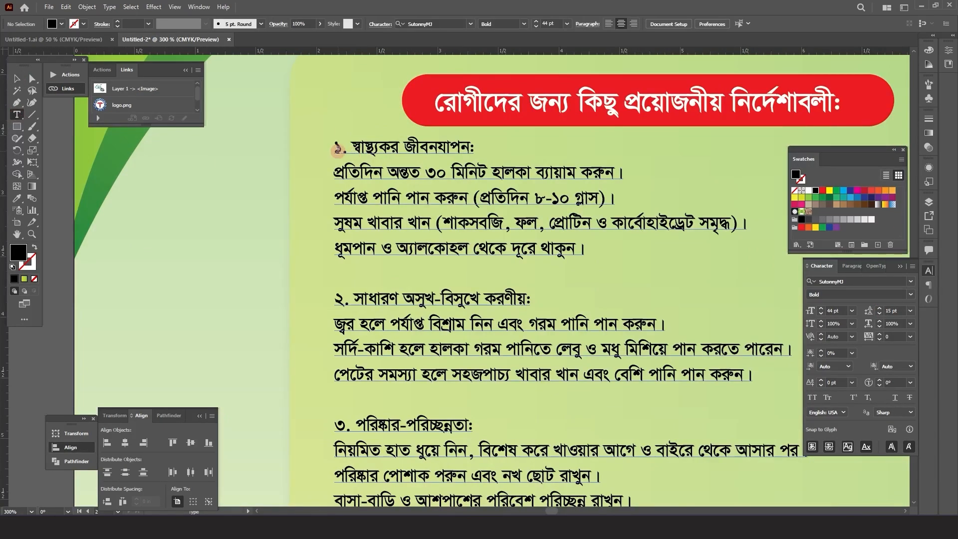
triple_click(353, 151)
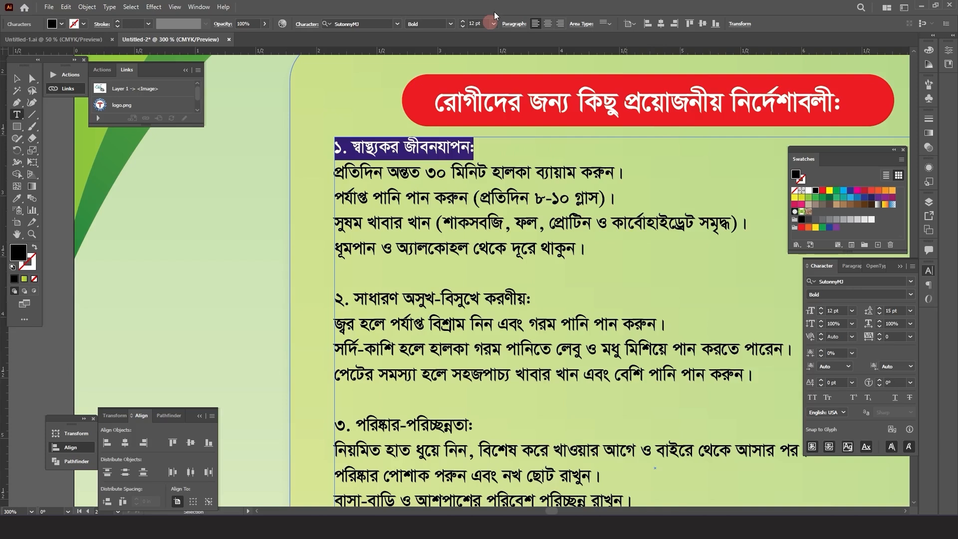
left_click(463, 22)
left_click(463, 22)
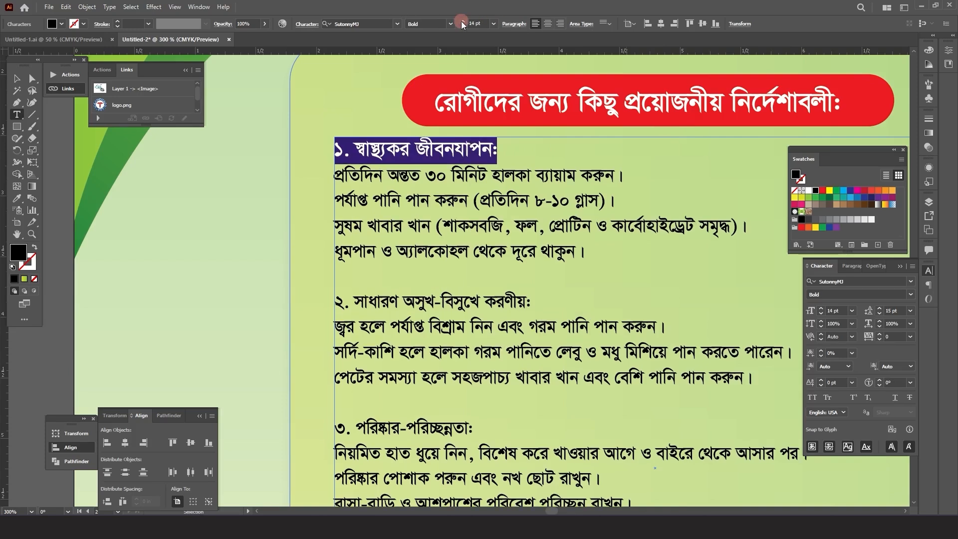
Step: Try a green fill (C=100, M=0, Y=100, K=0) on the first section heading
left_click(928, 50)
left_click(836, 191)
left_click(361, 155)
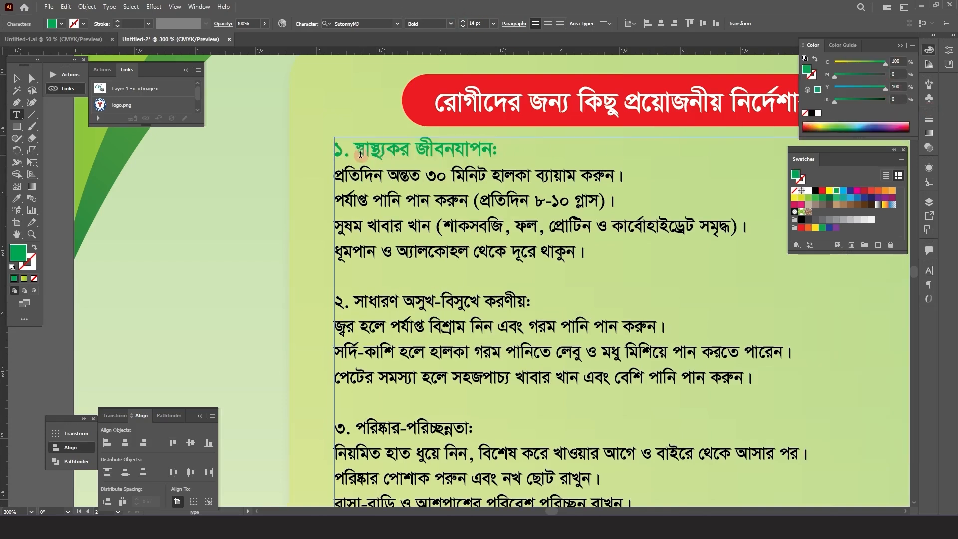
Step: Color the first section heading dark blue (C=100, M=100, Y=0, K=0)
left_click_drag(338, 151, 552, 157)
left_click(850, 191)
left_click(382, 171)
scroll(371, 180, "down", 2)
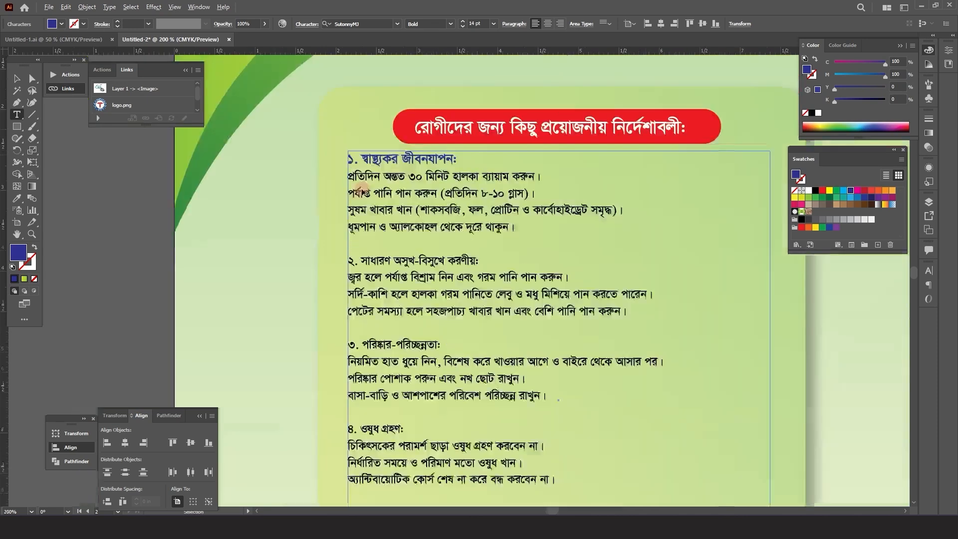
Step: Copy the first heading's 14 pt dark blue style onto the second section heading "২. সাধারণ অসুখ-বিসুখে করণীয়:"
scroll(360, 258, "up", 1)
scroll(360, 257, "up", 1)
left_click_drag(341, 227, 607, 227)
left_click(17, 198)
left_click(394, 82)
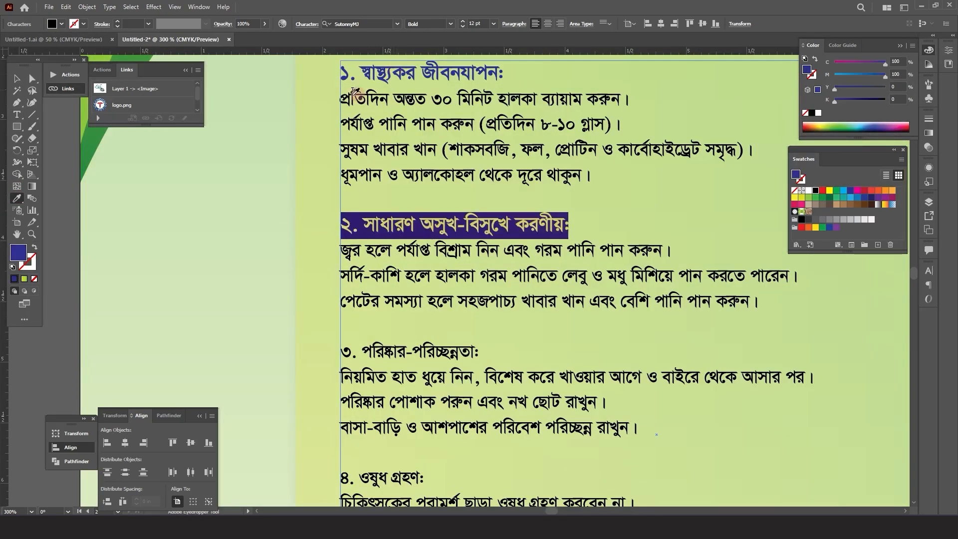
Step: Match the third section heading "৩. পরিষ্কার-পরিচ্ছন্নতা:" to the dark blue style of the second heading
left_click(19, 115)
scroll(371, 319, "down", 1)
left_click_drag(342, 328, 507, 330)
left_click(17, 198)
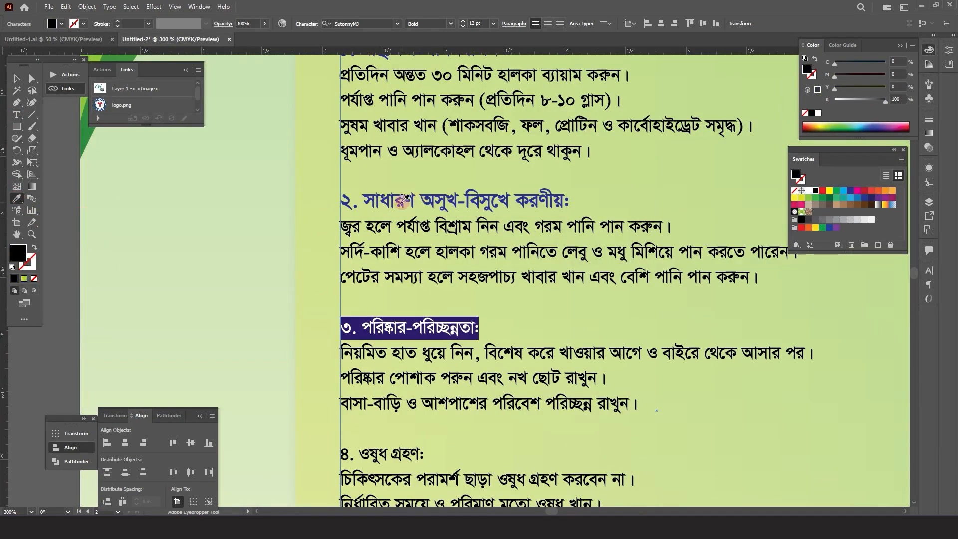
left_click(400, 199)
Step: Apply the third heading's dark blue style to the fourth section heading "৪. ওষুধ গ্রহণ:" with the Eyedropper
scroll(369, 200, "down", 2)
left_click(24, 112)
scroll(354, 371, "down", 1)
triple_click(355, 372)
key("i")
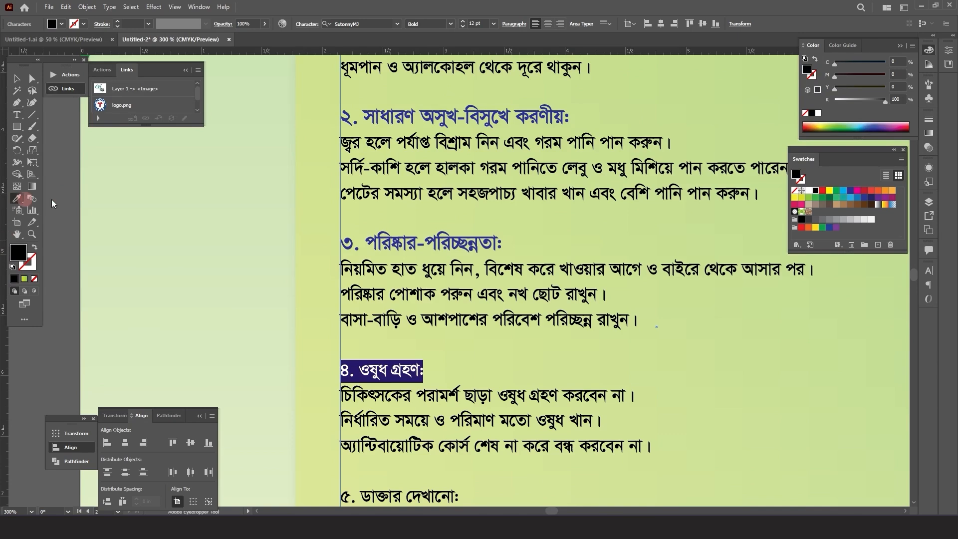
left_click(416, 238)
Step: Apply the fourth heading's dark blue style to the fifth section heading "৫. ডাক্তার দেখানো:" with the Eyedropper
scroll(415, 238, "down", 2)
scroll(416, 238, "down", 2)
left_click(16, 114)
scroll(471, 280, "down", 2)
triple_click(472, 279)
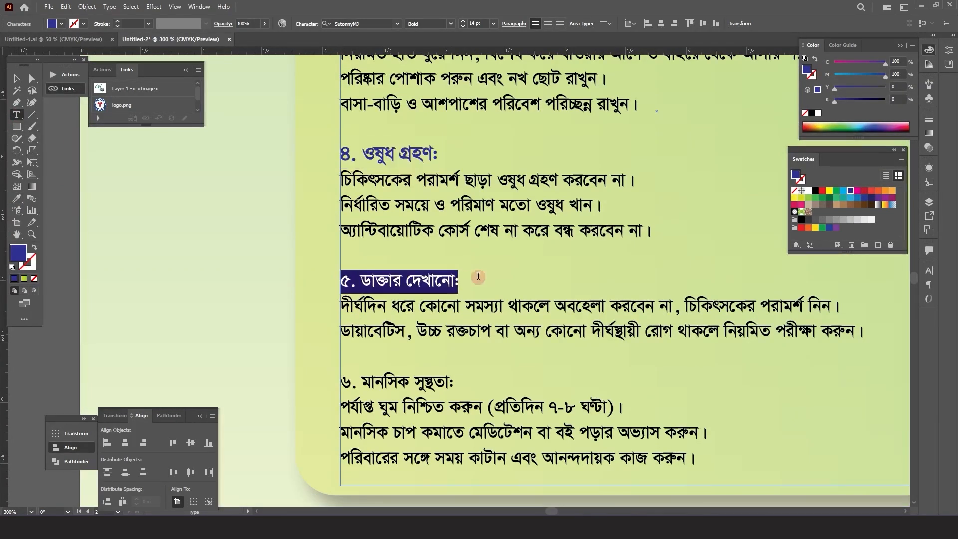
left_click(18, 199)
left_click(367, 155)
Step: Copy the fifth heading's dark blue style onto the last section heading "৬. মানসিক সুস্থতা:" and deselect the instructions text
left_click(16, 114)
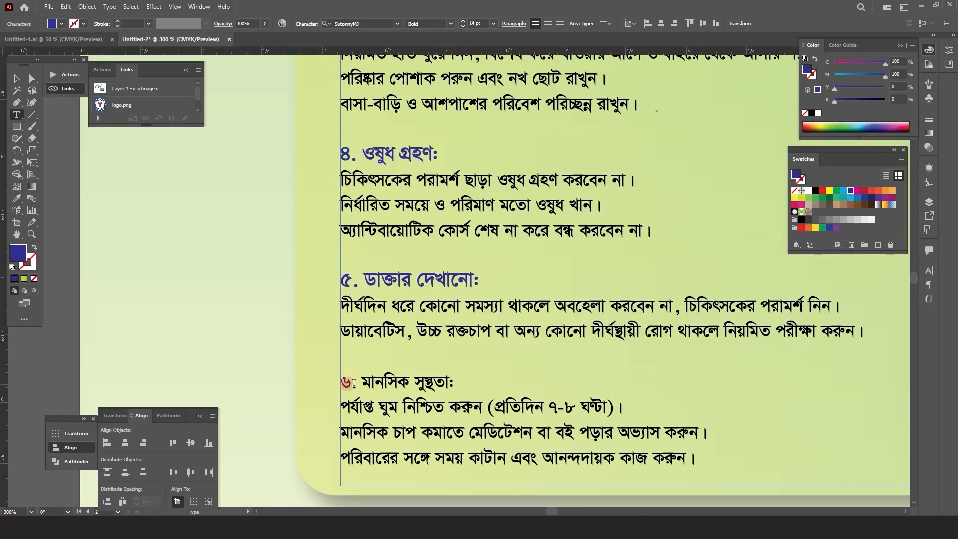
triple_click(347, 383)
left_click(17, 199)
left_click(452, 276)
left_click(16, 82)
scroll(290, 265, "down", 3)
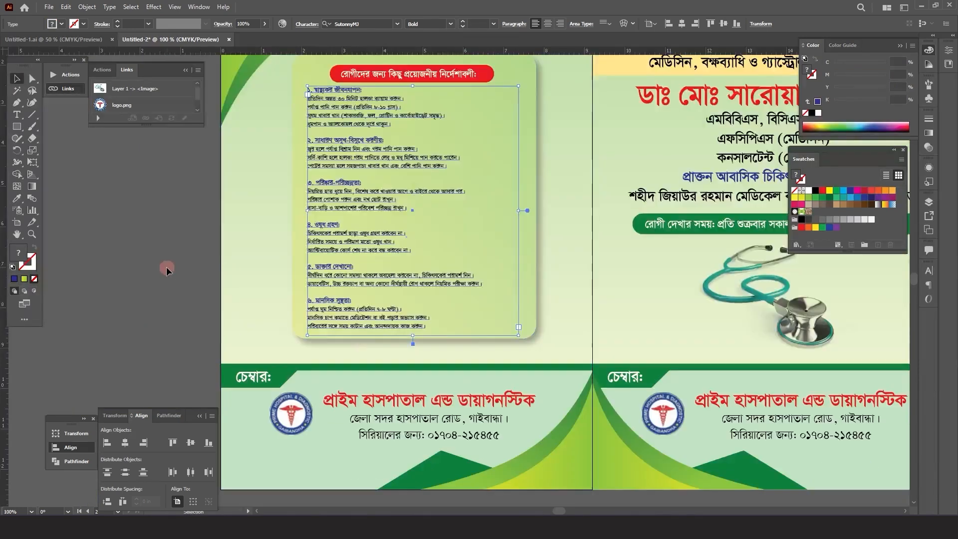
left_click(167, 268)
Step: Rotate the loose "Patient Record File" text vertical, enlarge it to about 29.5 pt and place it along the front cover's left edge
scroll(230, 349, "down", 2)
scroll(444, 279, "down", 1)
left_click(653, 243)
scroll(665, 248, "up", 1)
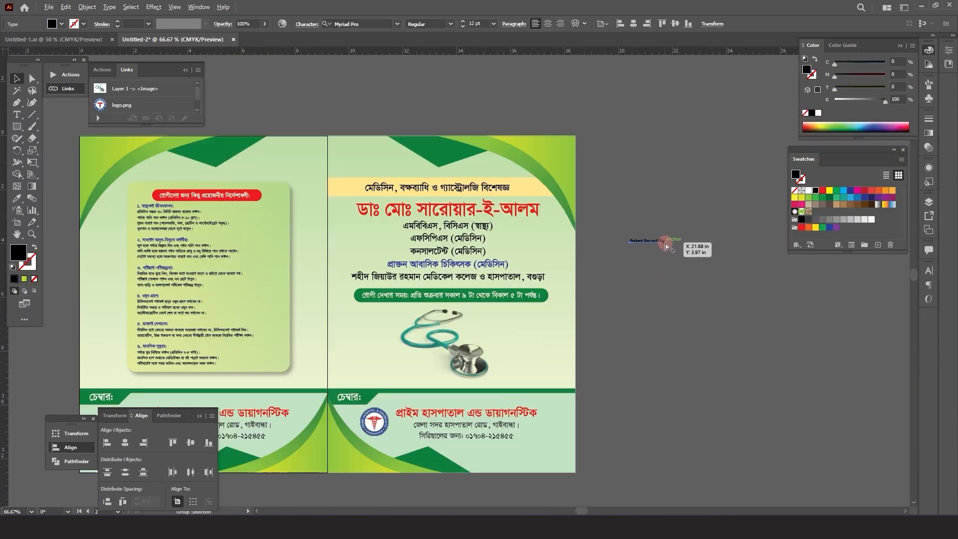
left_click_drag(667, 248, 621, 145)
left_click_drag(638, 265, 348, 288)
scroll(352, 294, "up", 2)
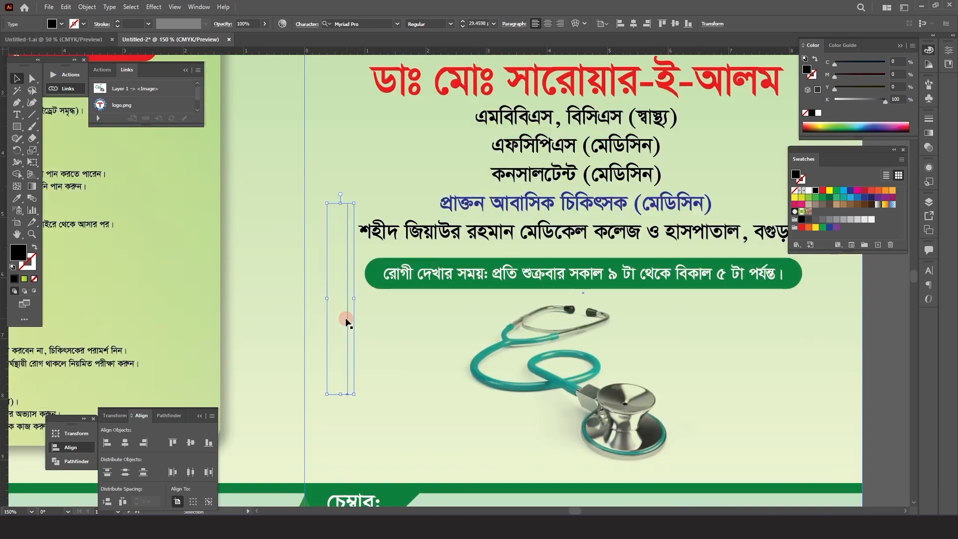
Step: Color the vertical "Patient Record File" text grey (K=39) and set its font to Bebas Neue Regular
left_click_drag(885, 99, 854, 100)
left_click(362, 25)
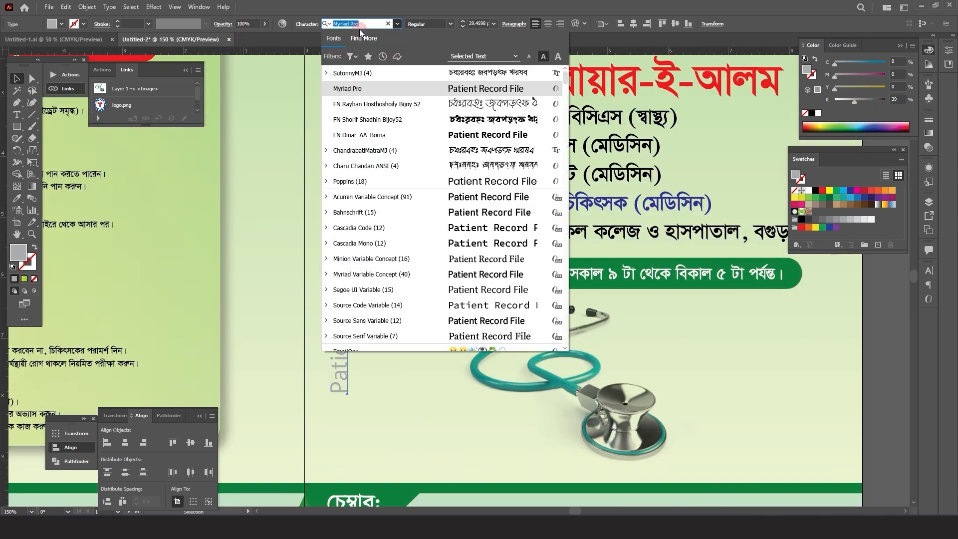
type("bebas")
key("Return")
Step: Increase the vertical text's tracking to 300 and adjust its position beside the front cover's left edge
key("ctrl+t")
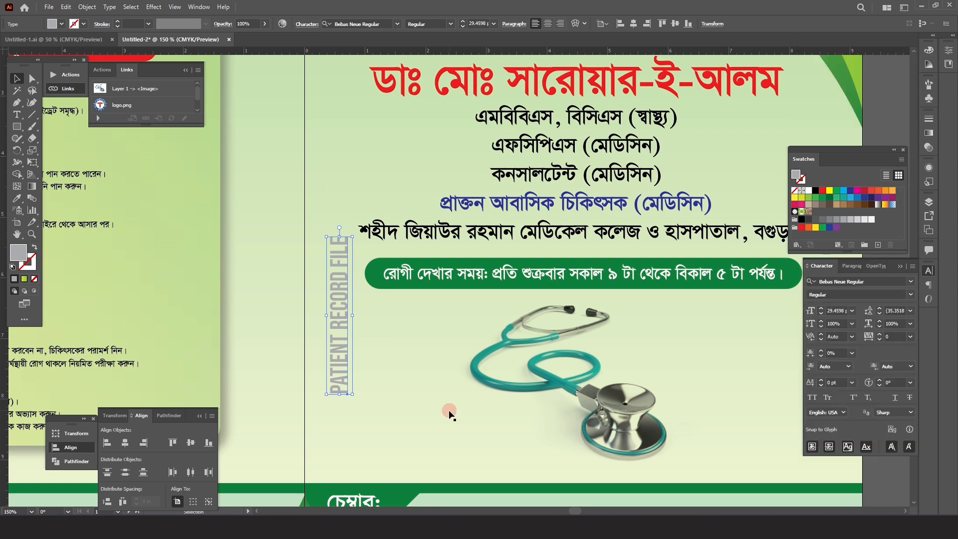
left_click(911, 336)
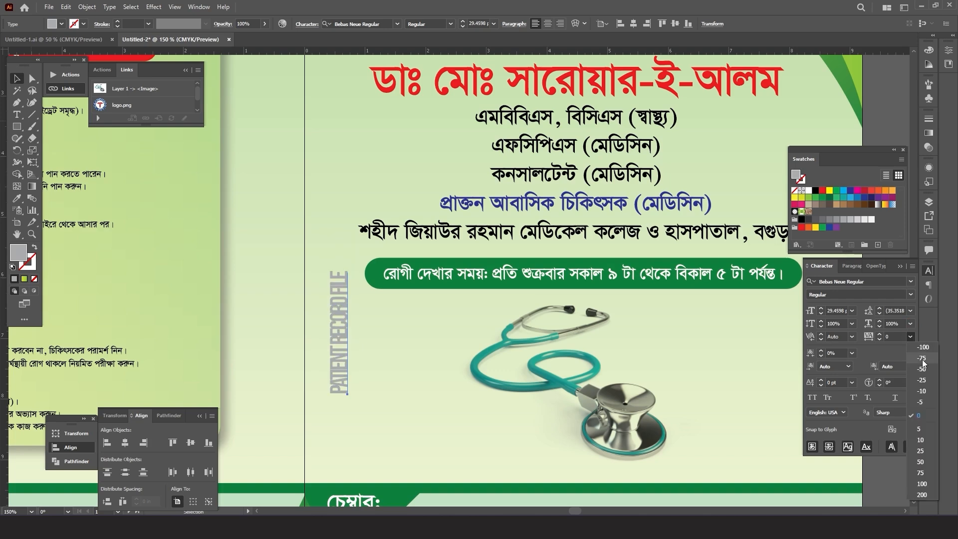
left_click(925, 494)
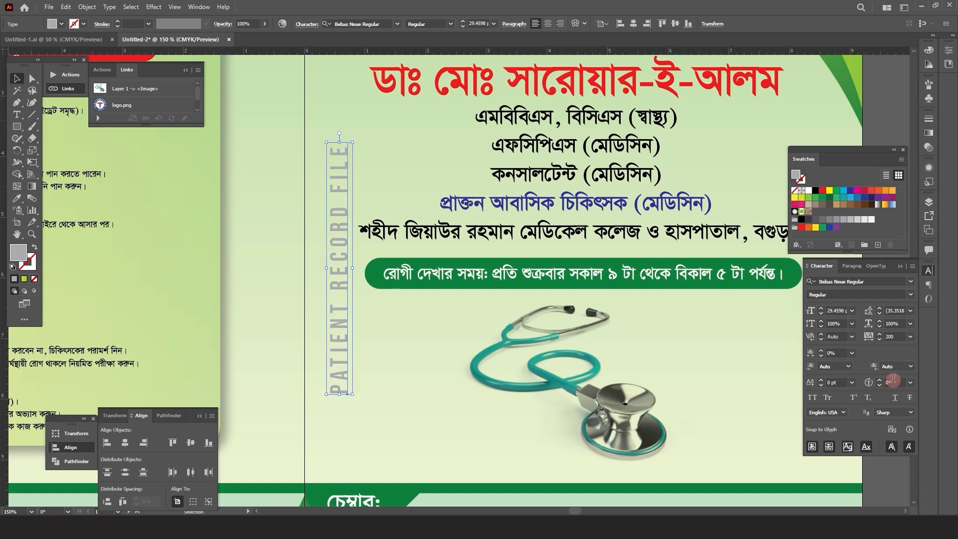
left_click_drag(384, 250, 373, 248)
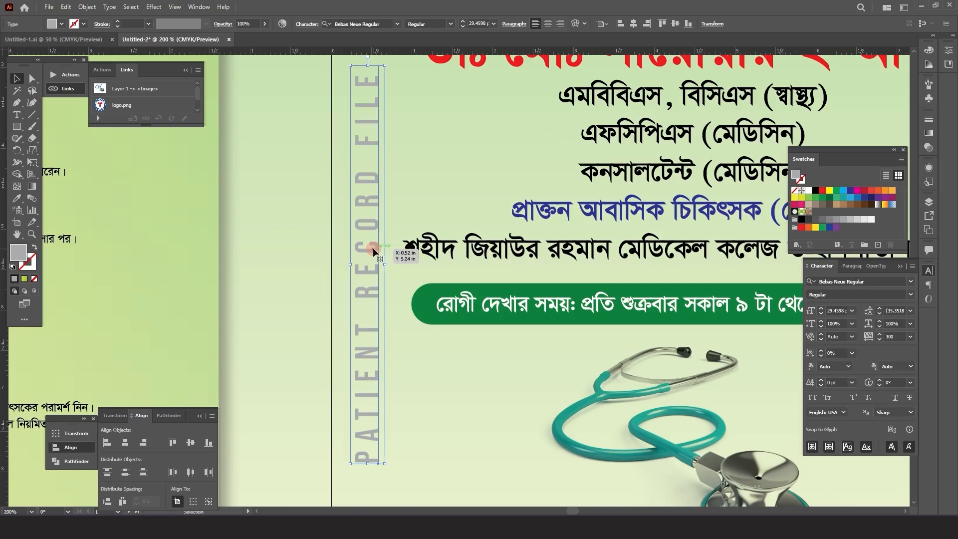
Step: Set the vertical "Patient Record File" text to Multiply blending at 50% opacity and deselect it
scroll(373, 249, "down", 2)
left_click(928, 147)
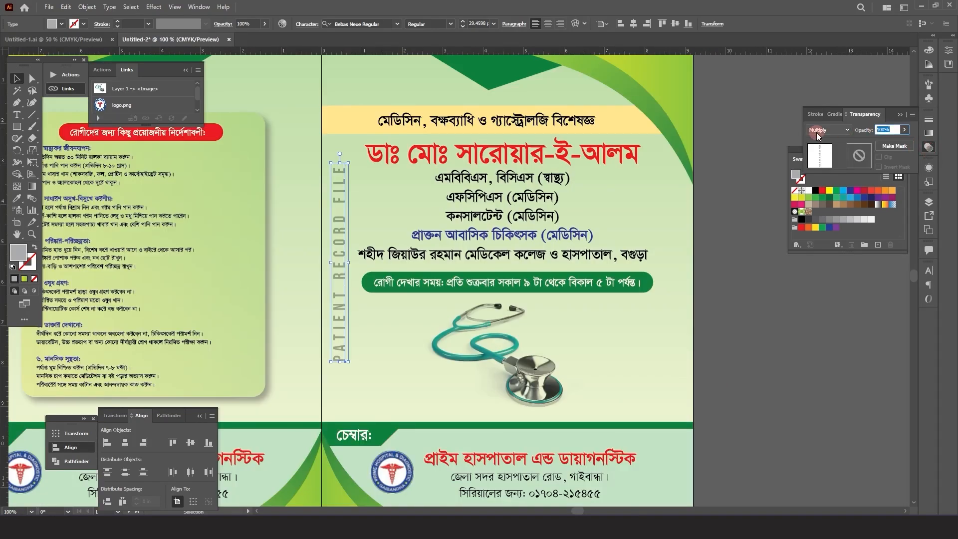
type("50")
key("Return")
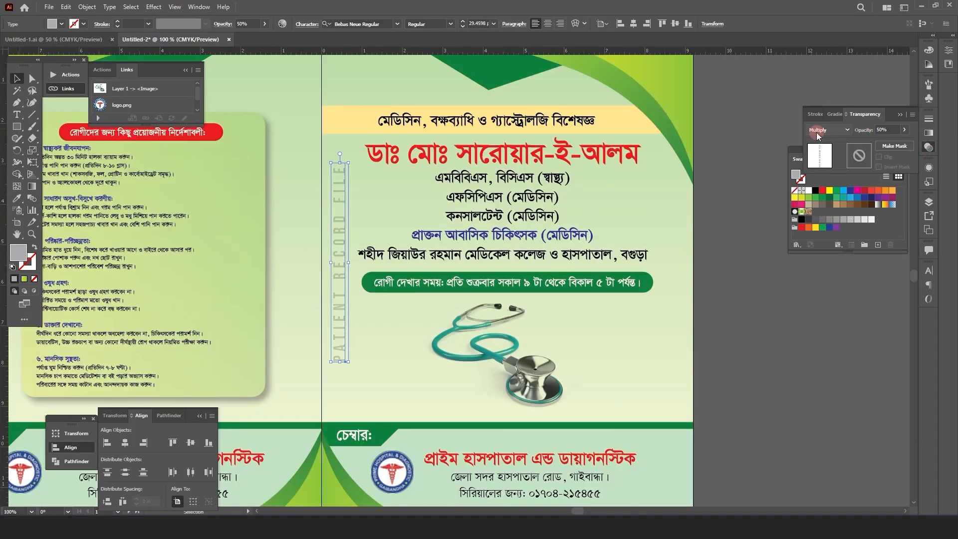
left_click(708, 213)
key("ctrl+minus")
key("ctrl+minus")
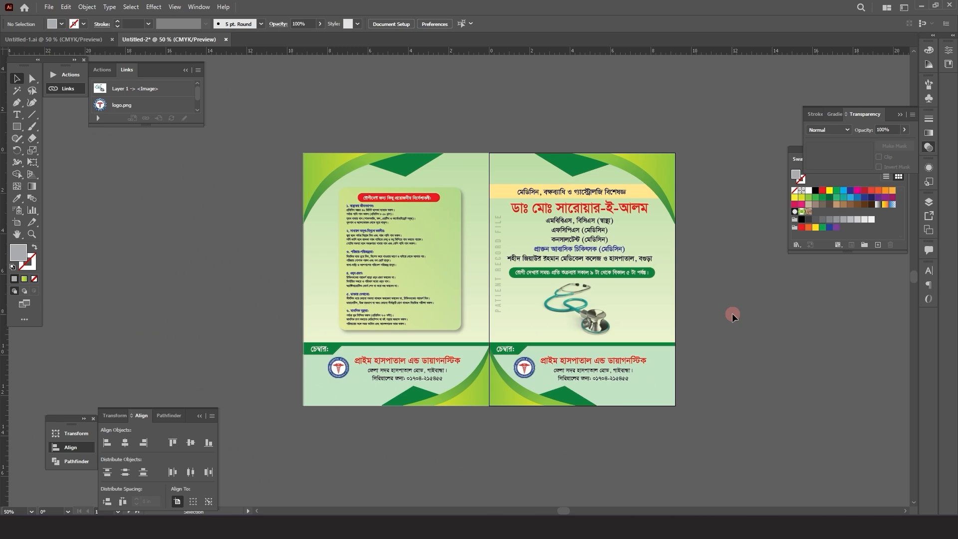